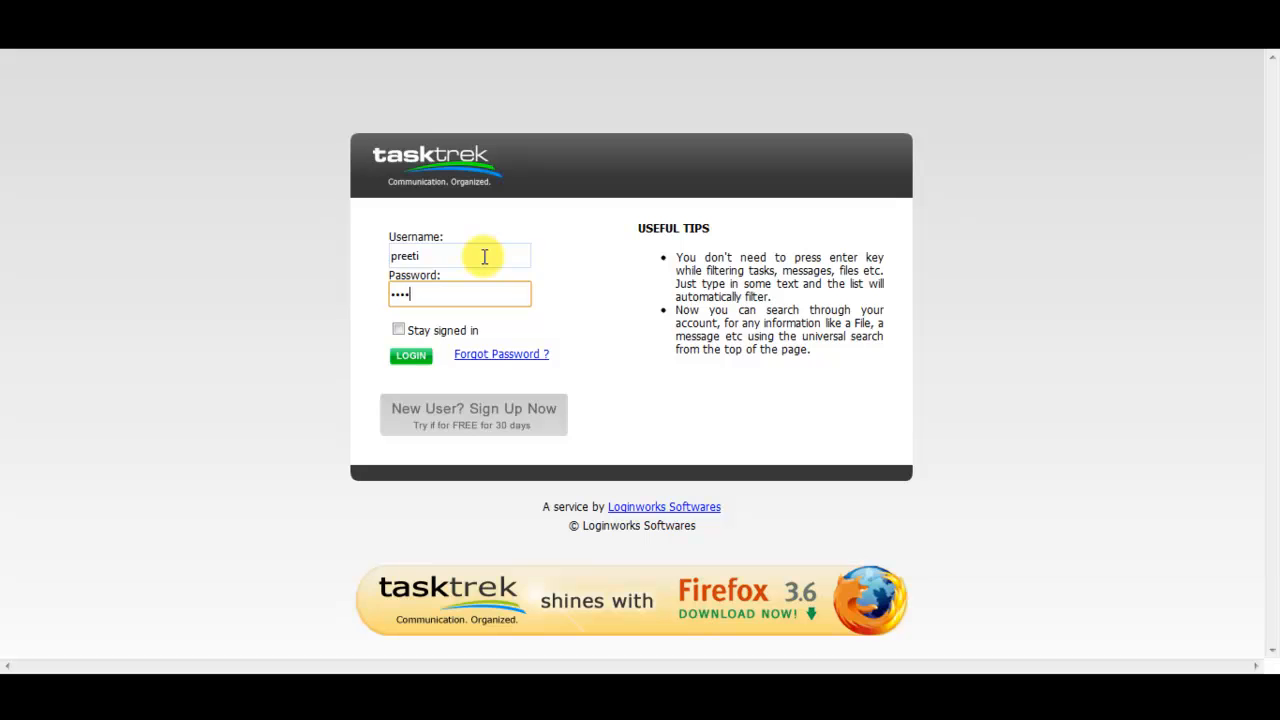
Step: Log in to the TaskTrek account with the credentials already filled in
click(421, 362)
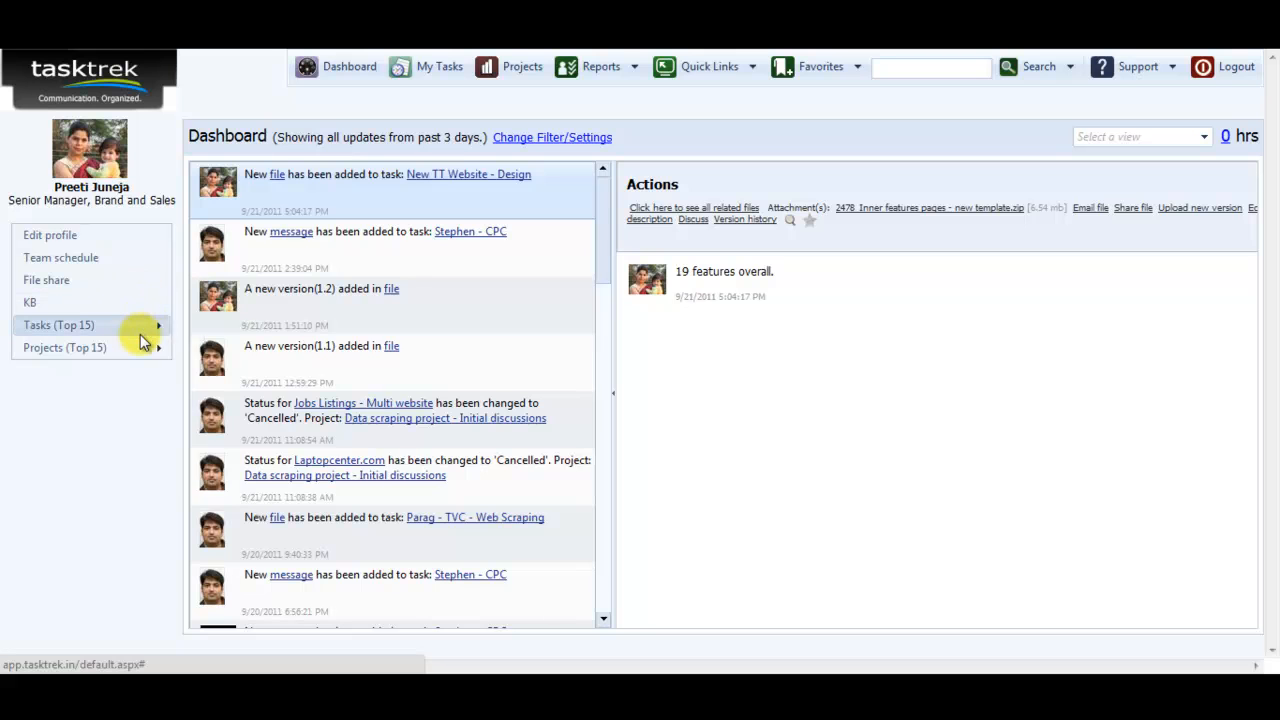
mouse_move(138, 332)
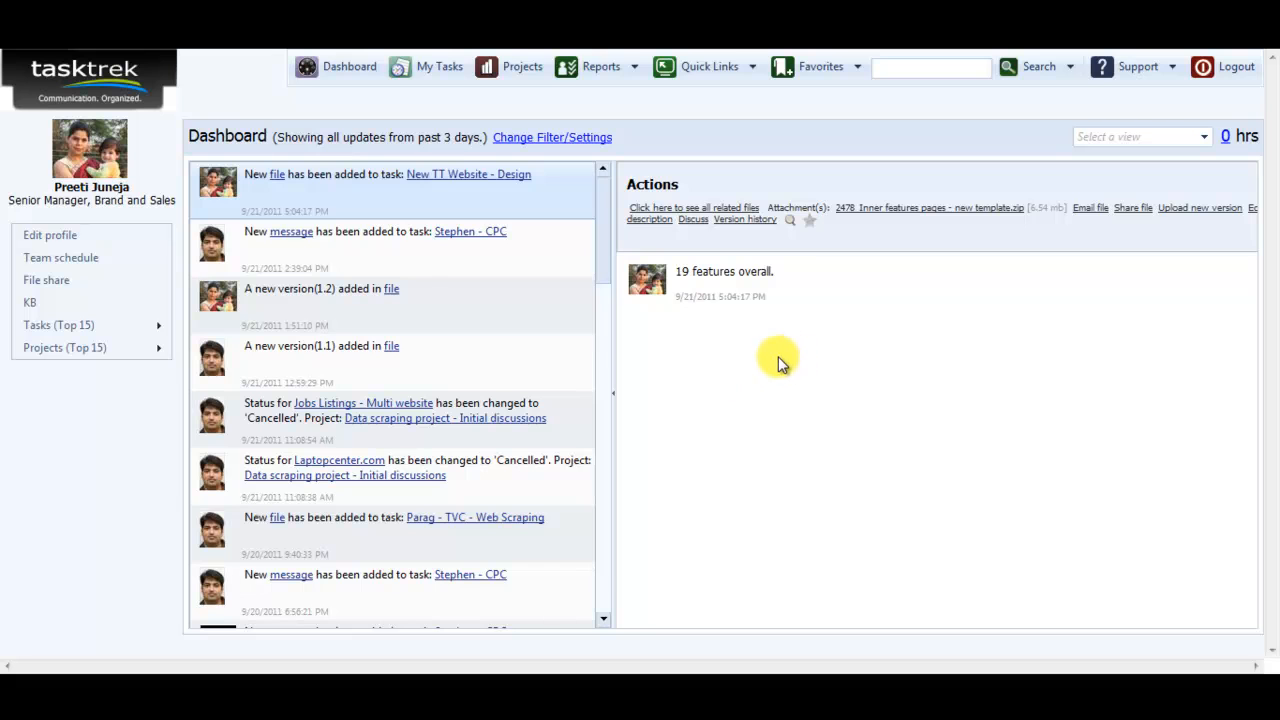
Step: View the second dashboard update's message and the web scraping task's file update, including the actions offered for the file
click(417, 255)
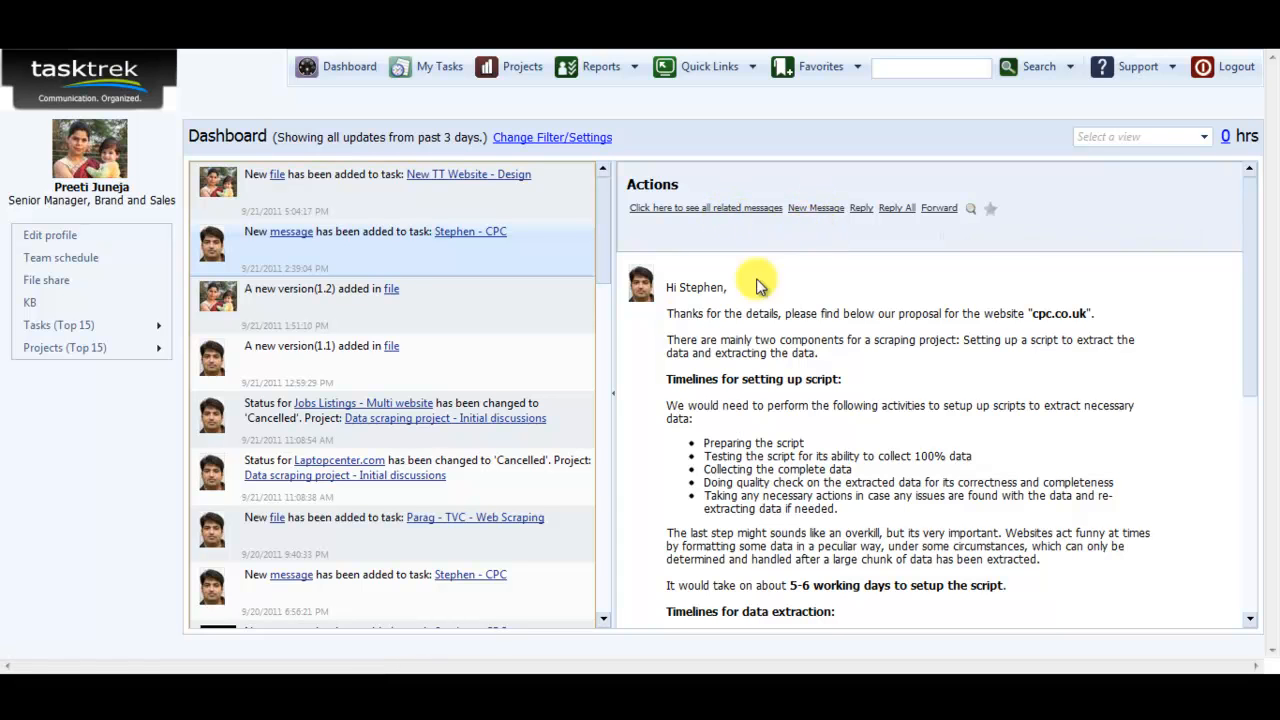
click(380, 545)
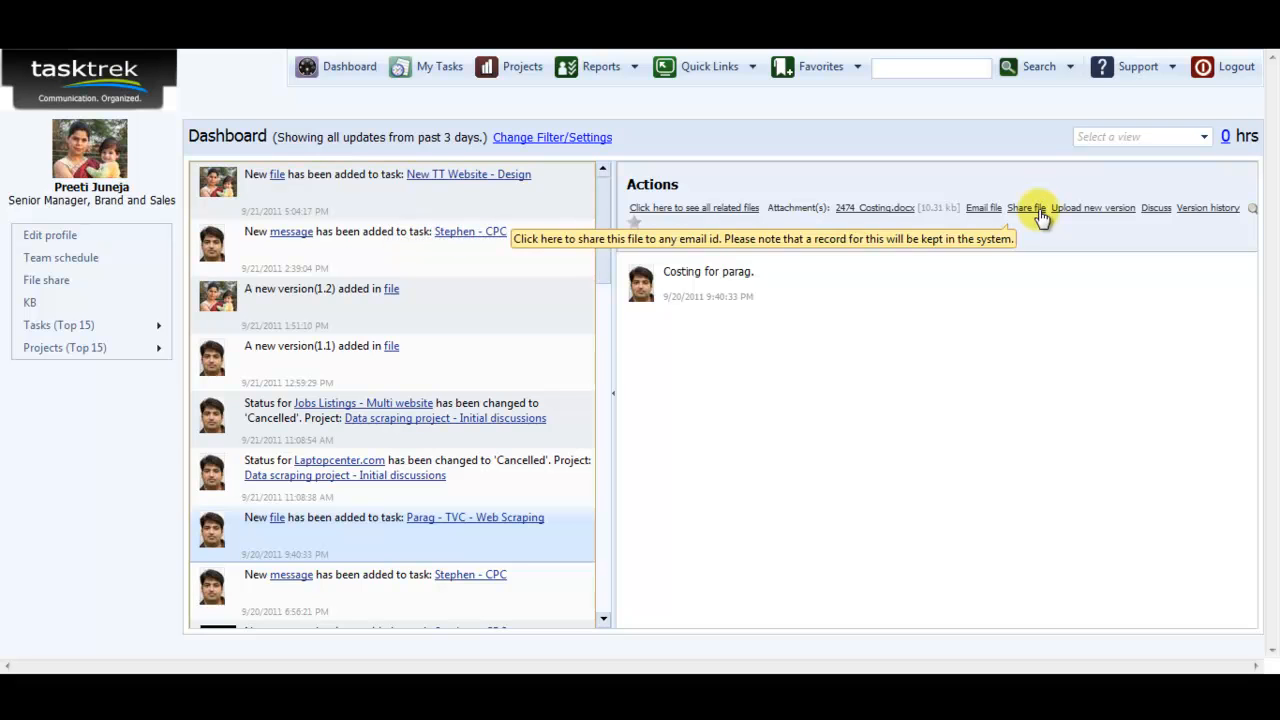
mouse_move(1200, 218)
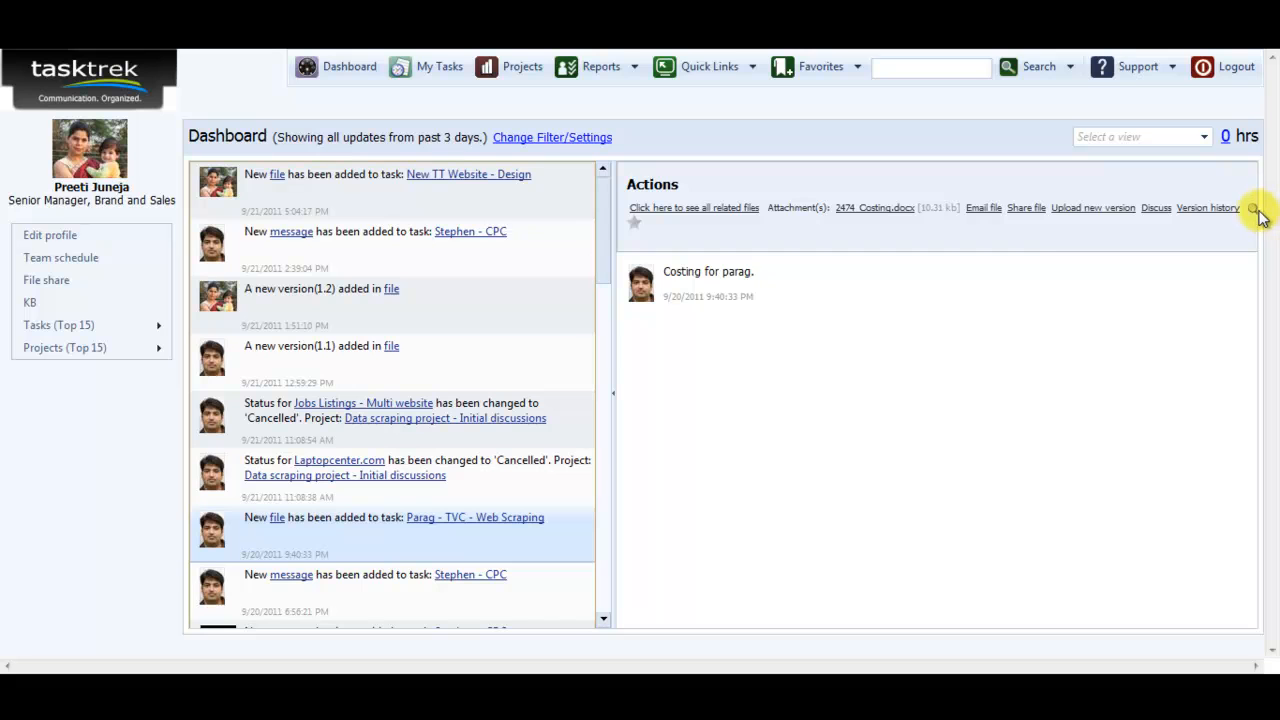
mouse_move(1255, 212)
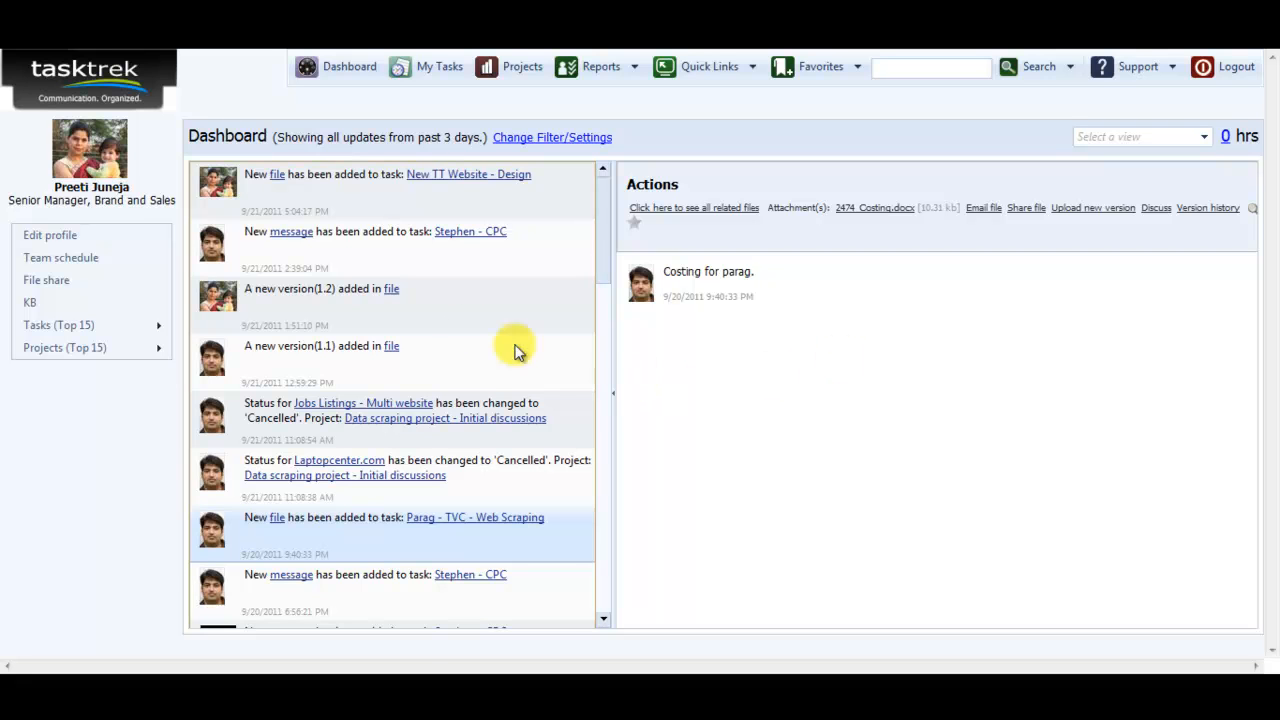
Step: Open the profile for editing and review its personal information, image upload and password change sections
click(129, 238)
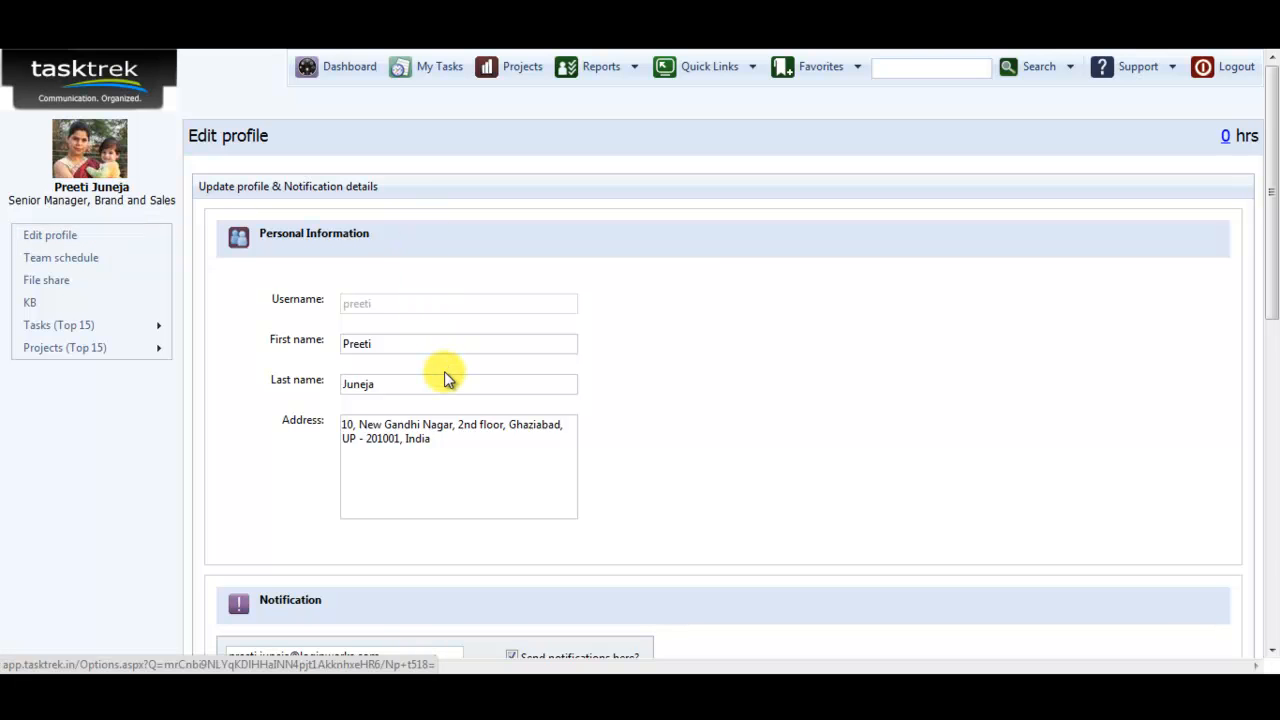
scroll(434, 390, down, 5)
scroll(427, 405, down, 1)
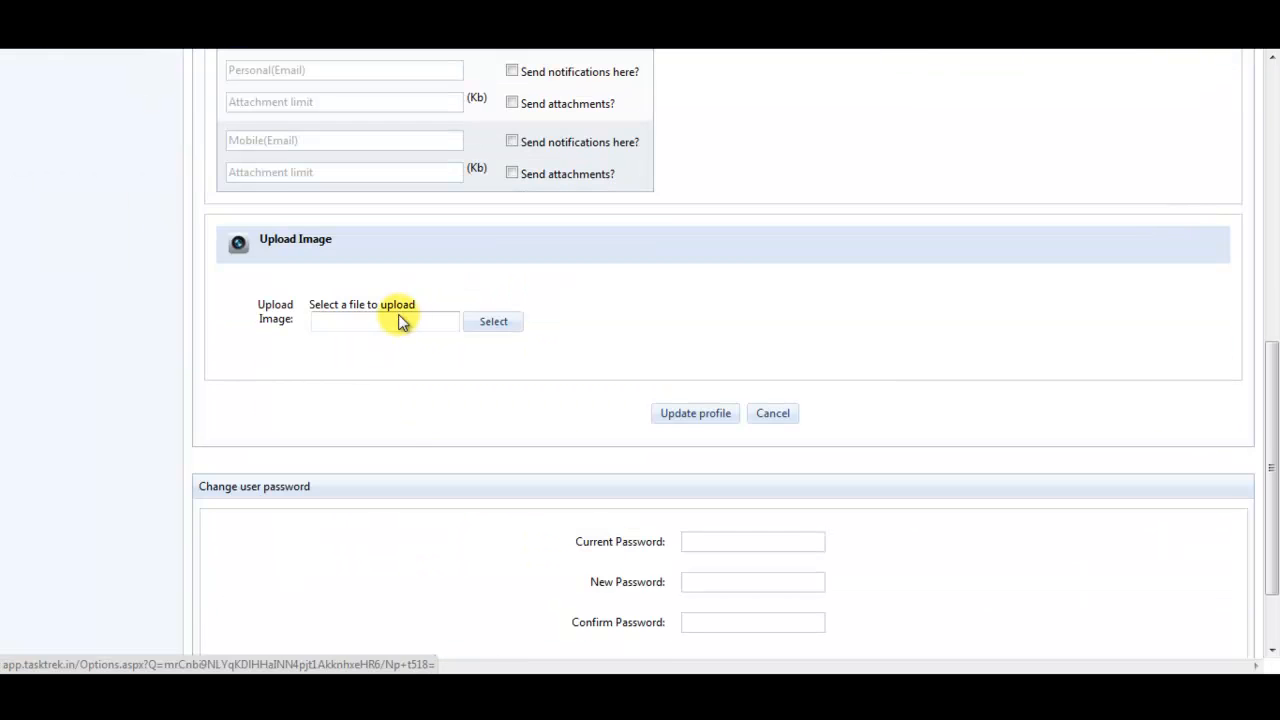
scroll(700, 495, down, 1)
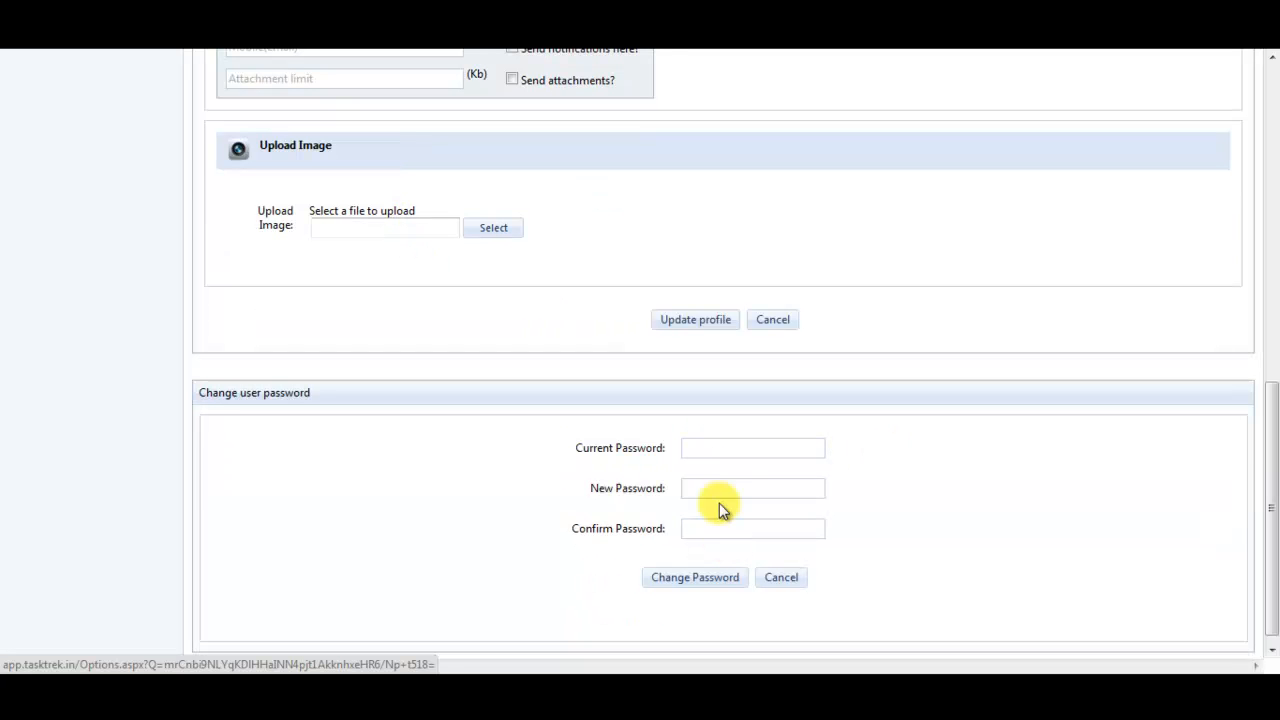
scroll(637, 487, down, 1)
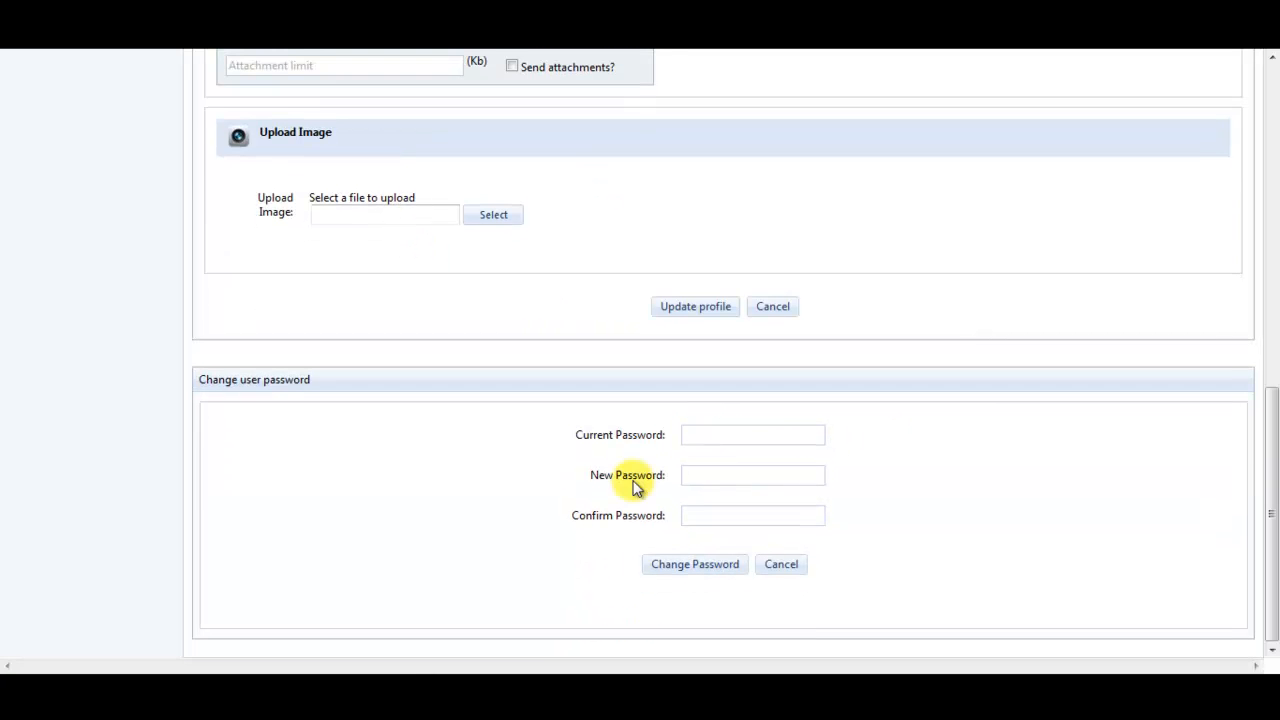
Step: Enable notifications and attachments for the personal e-mail and update the profile
scroll(606, 476, up, 4)
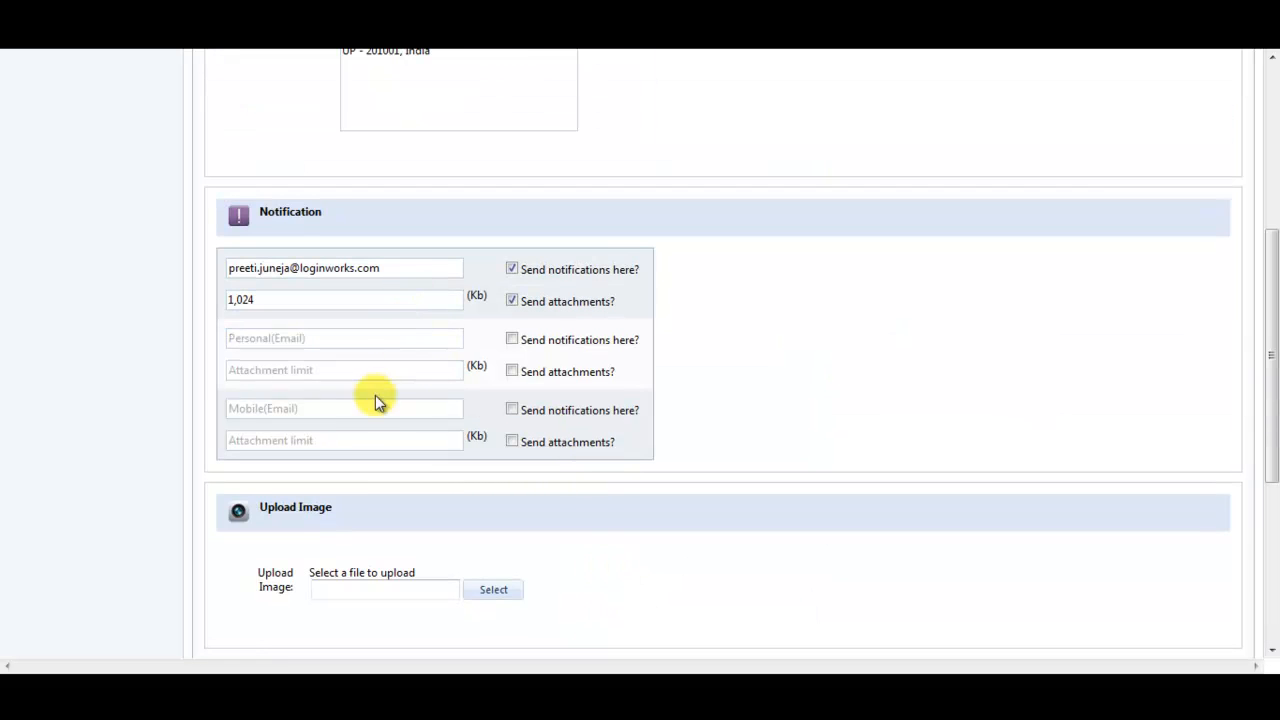
click(512, 340)
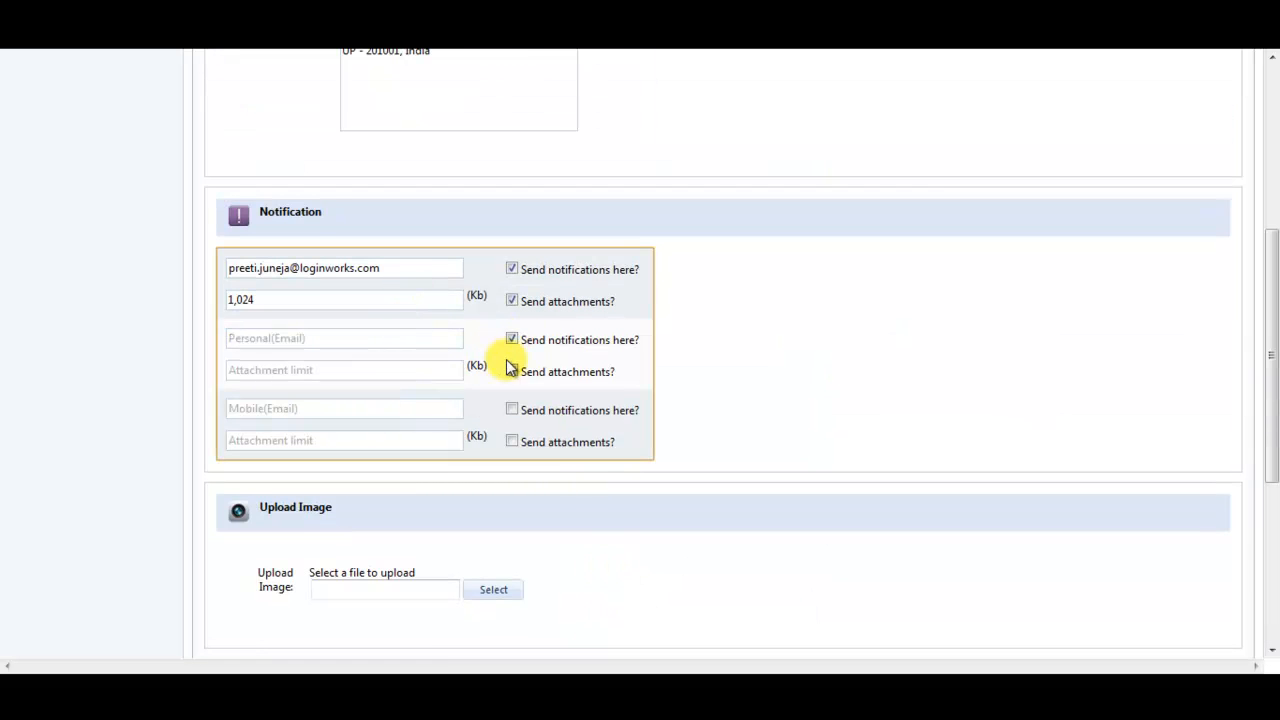
click(512, 371)
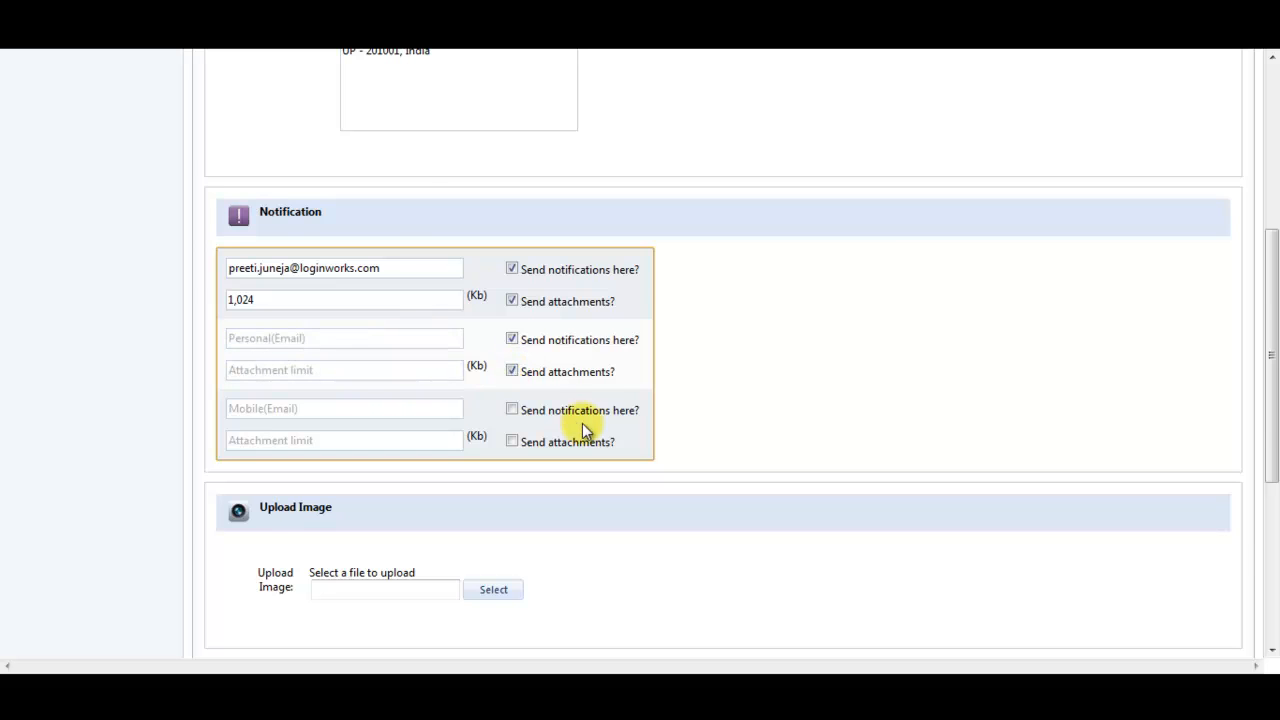
scroll(586, 429, down, 3)
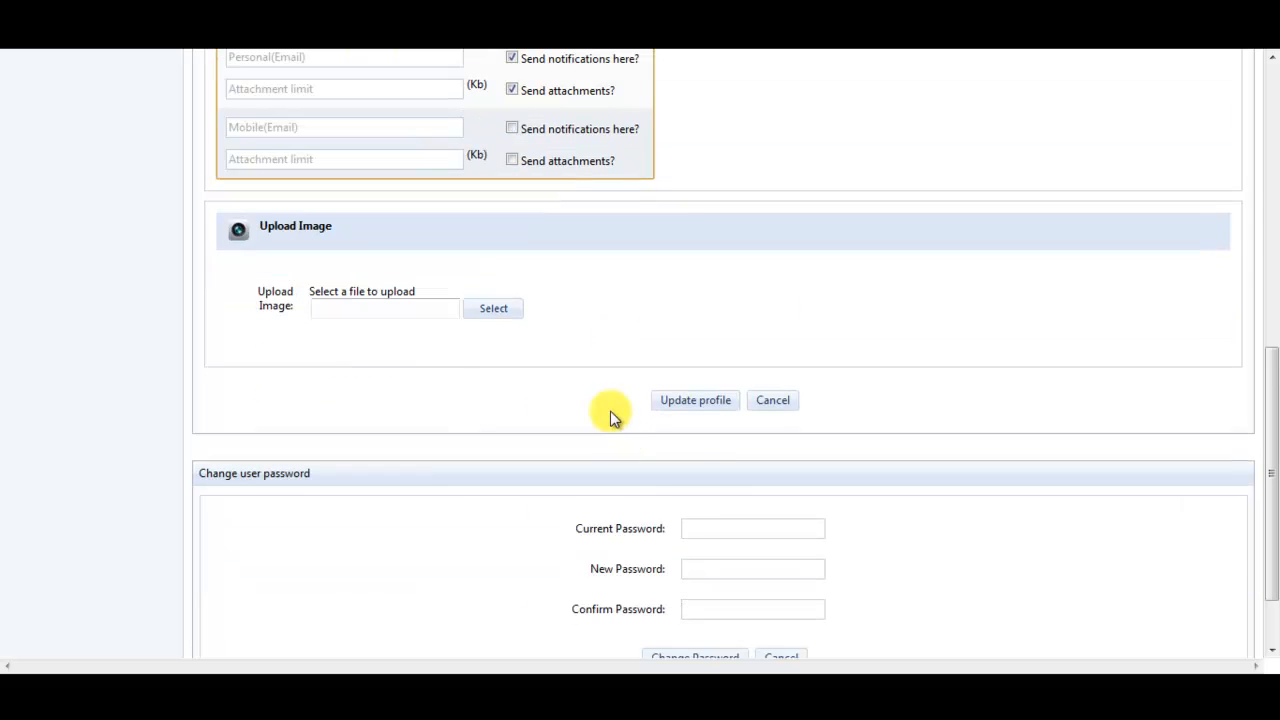
click(697, 400)
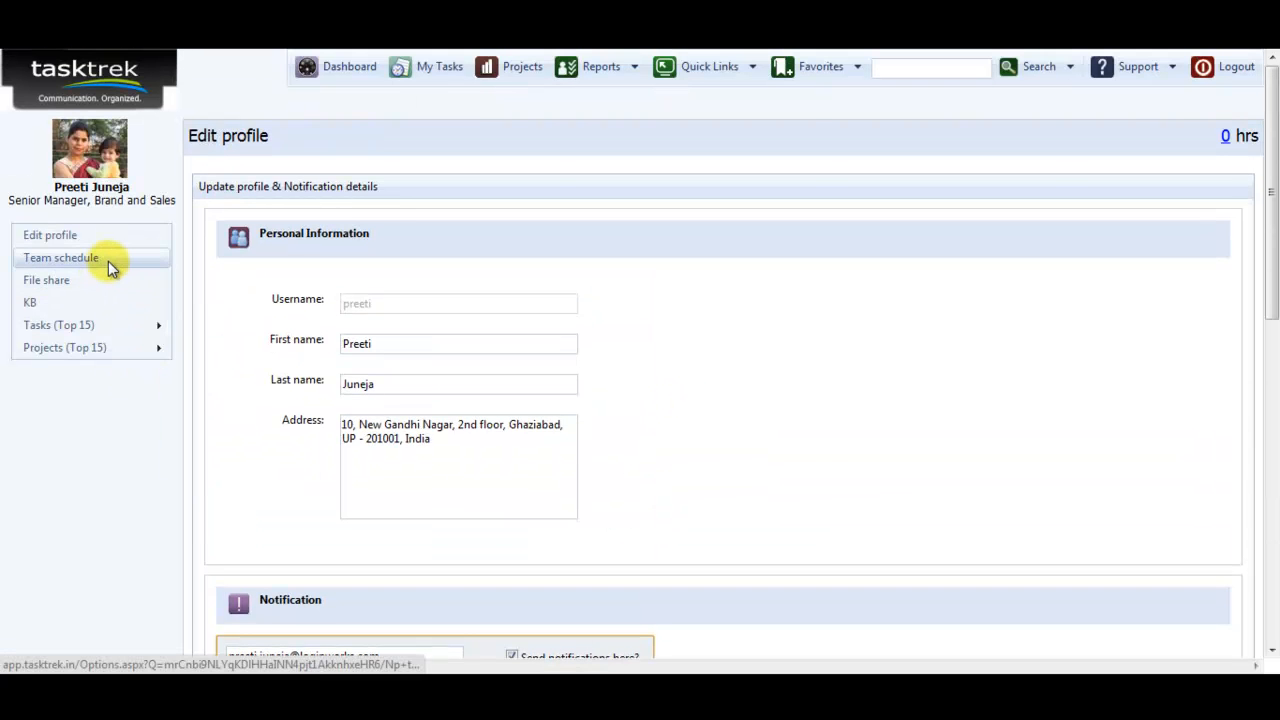
Step: Open the team schedule, view a team member's tasks as a grid and as a calendar, and close it
click(108, 261)
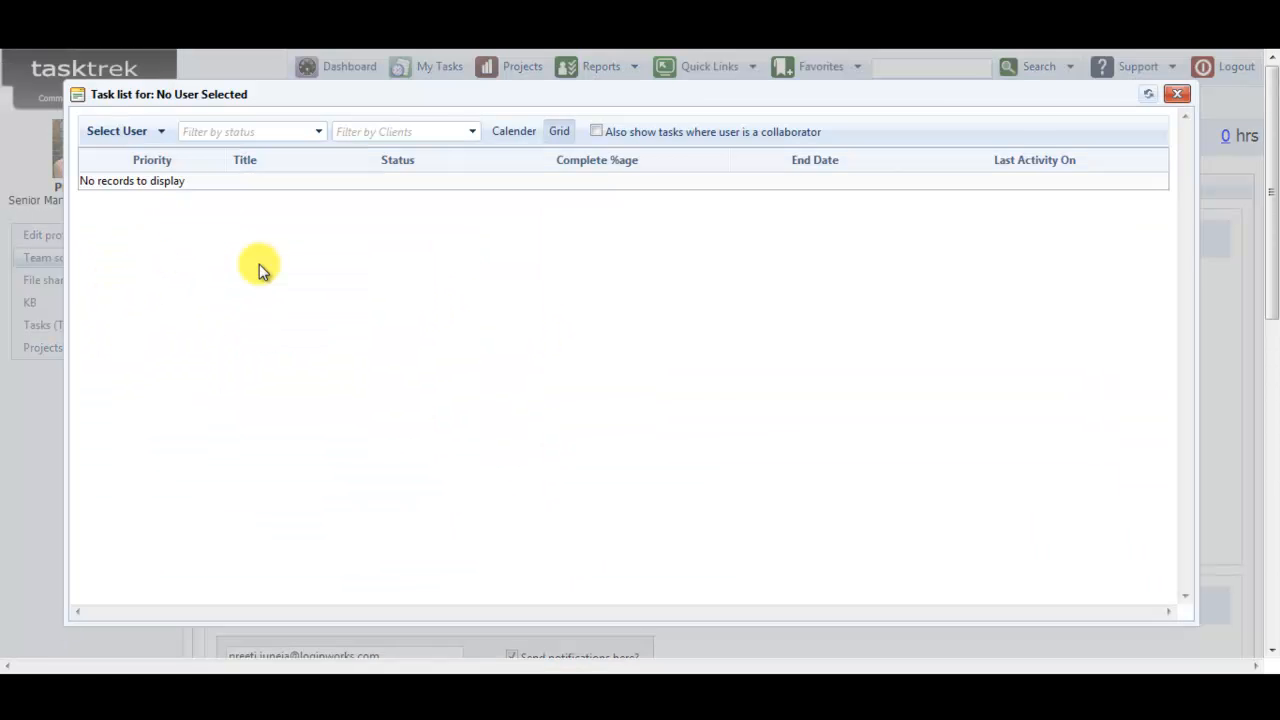
click(163, 131)
click(147, 205)
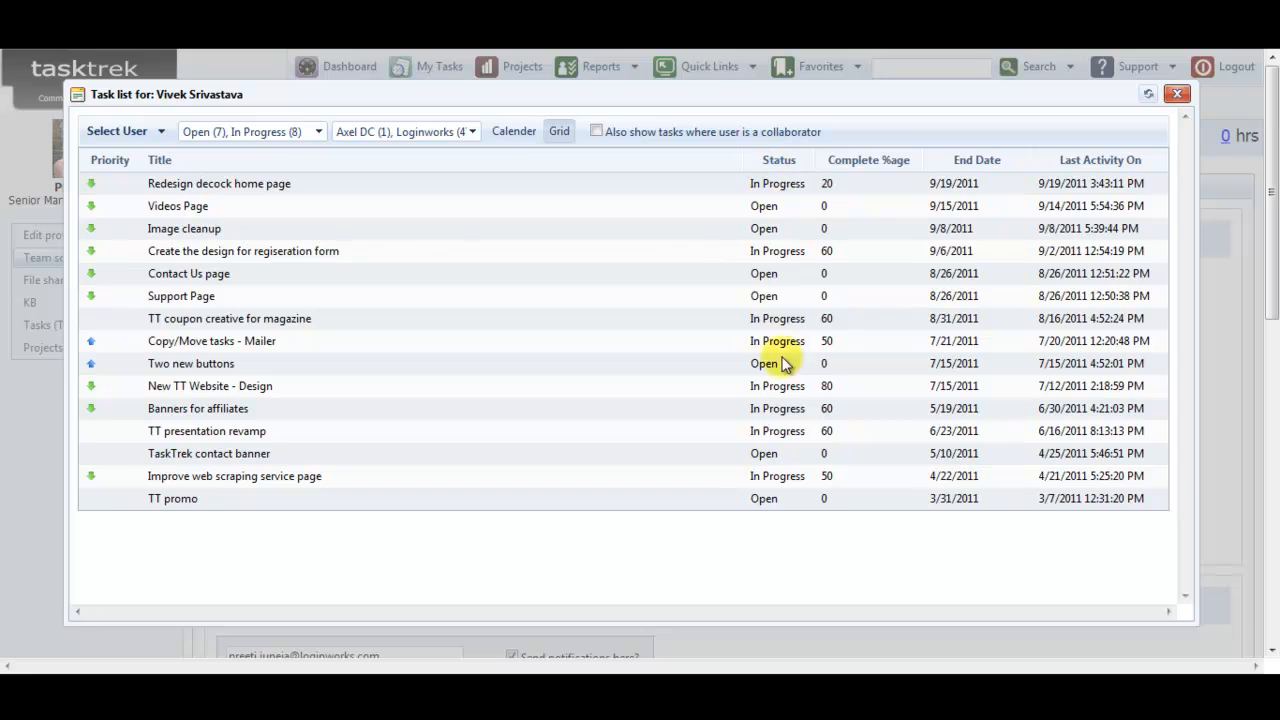
click(516, 139)
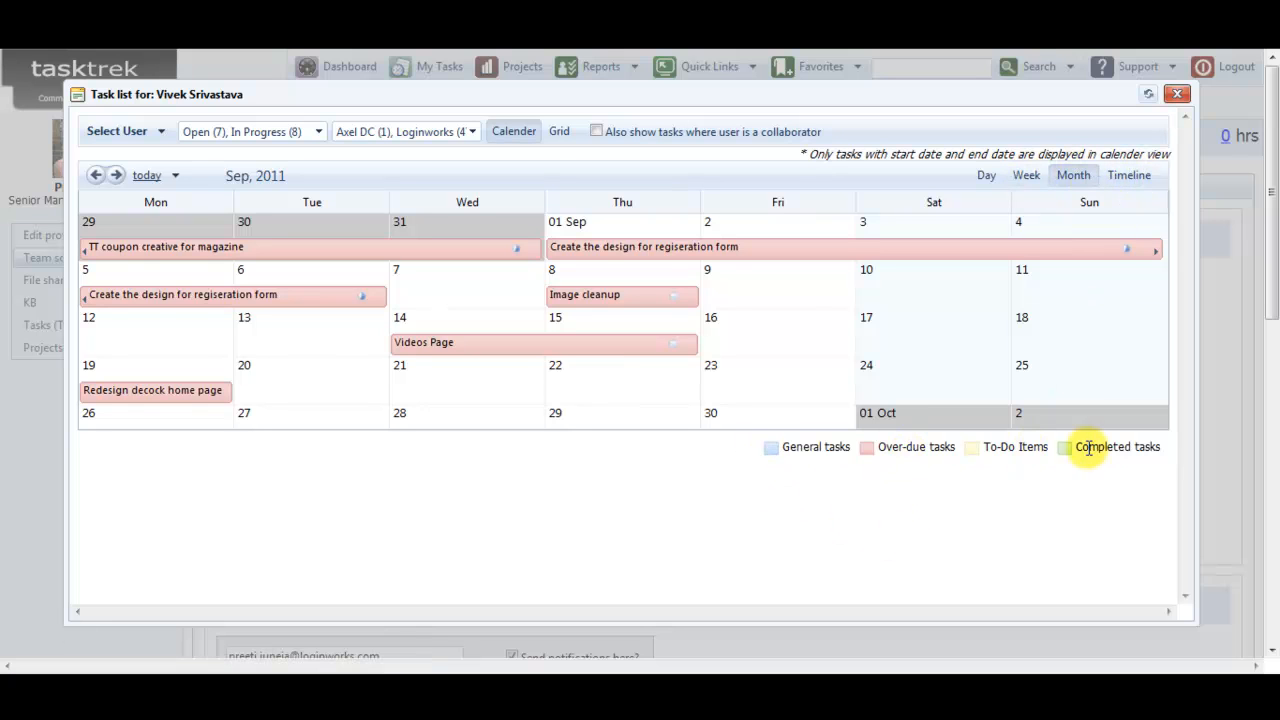
click(1177, 96)
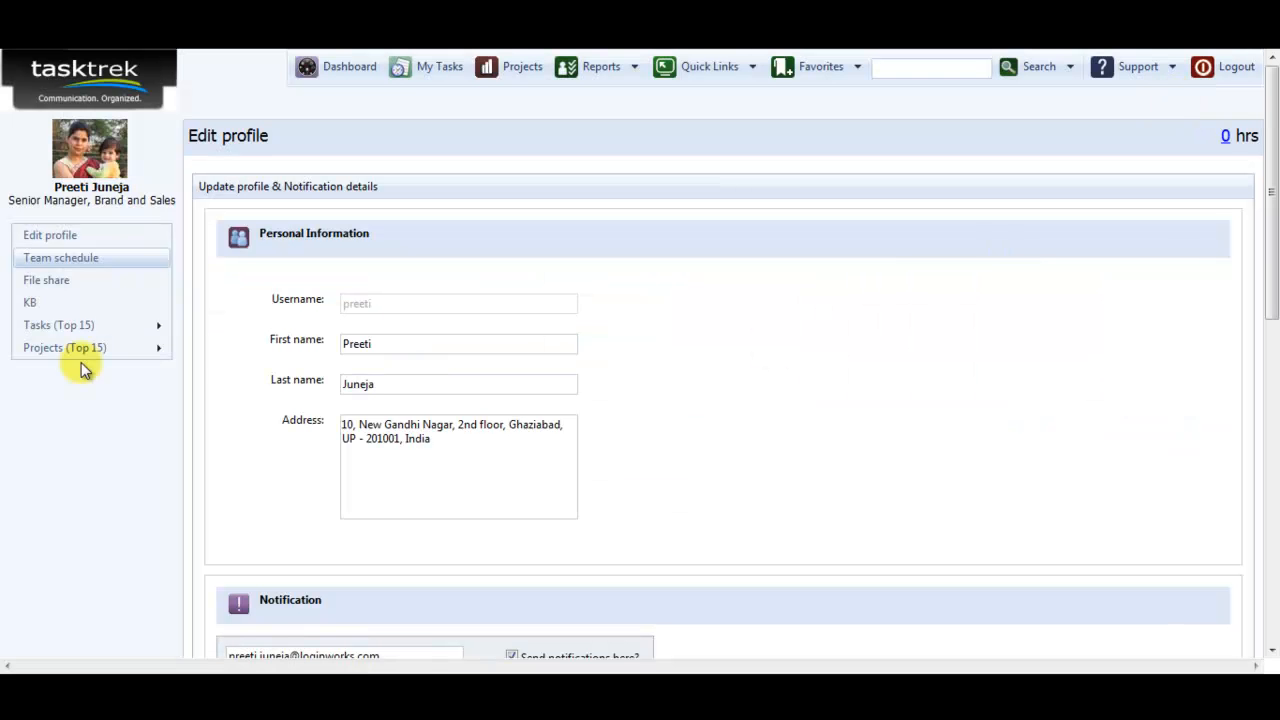
Step: Review the file share page's own project/task files, the files shared by the team and its user filter
click(71, 280)
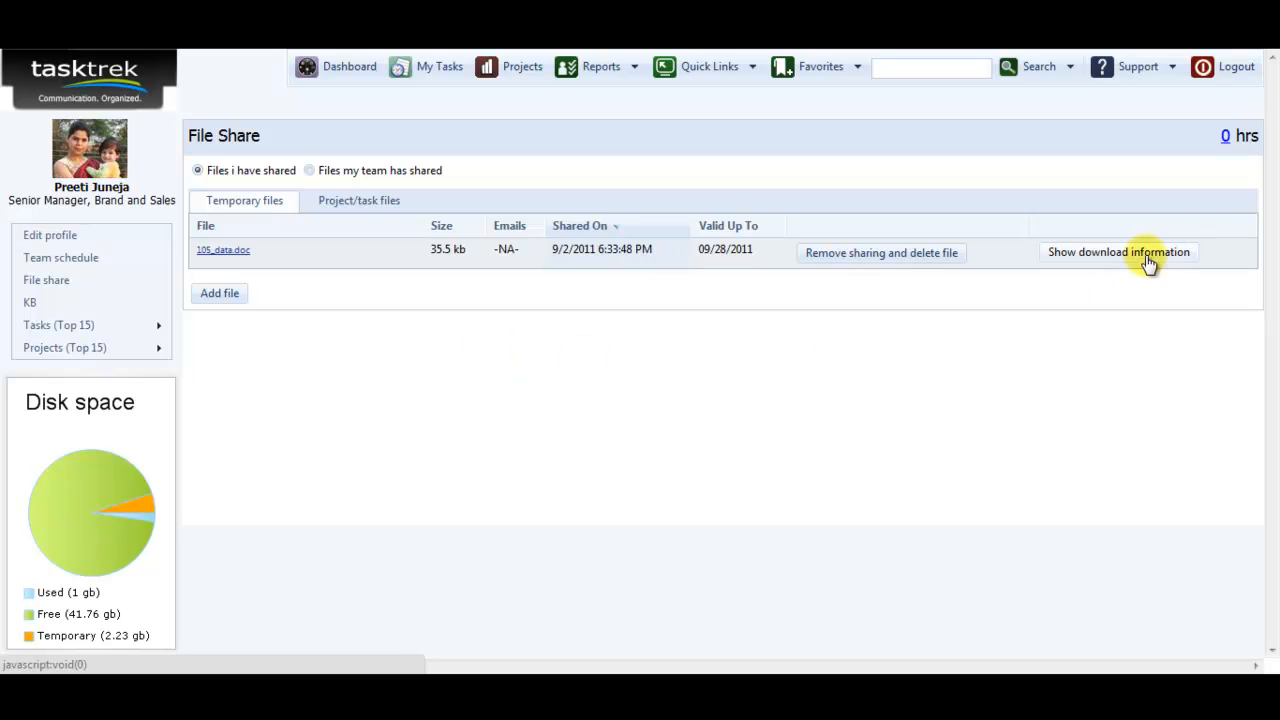
click(355, 210)
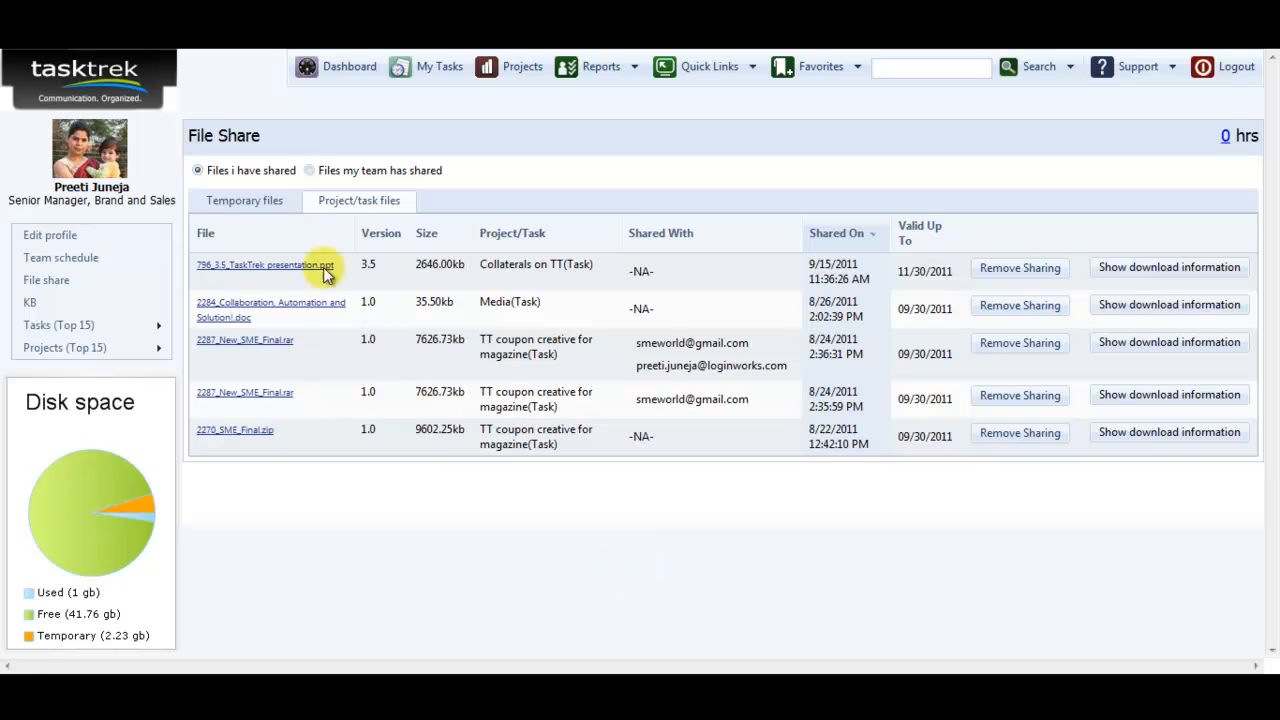
click(309, 171)
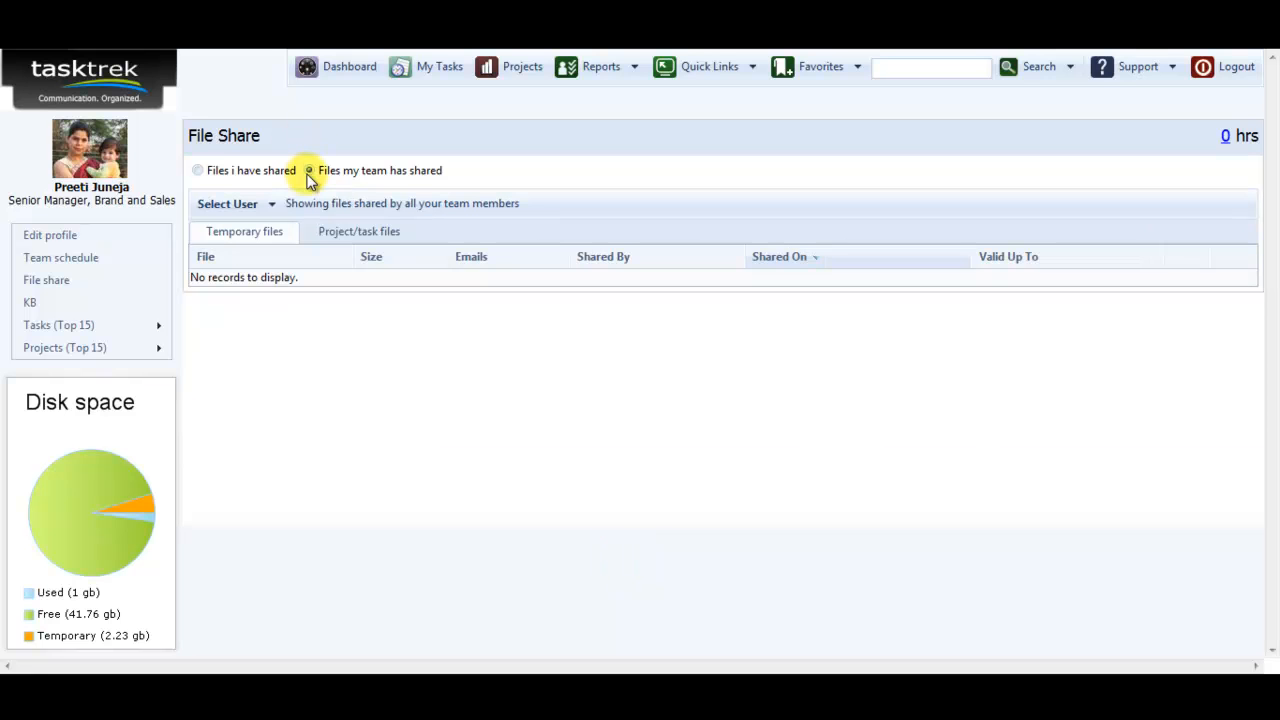
click(274, 205)
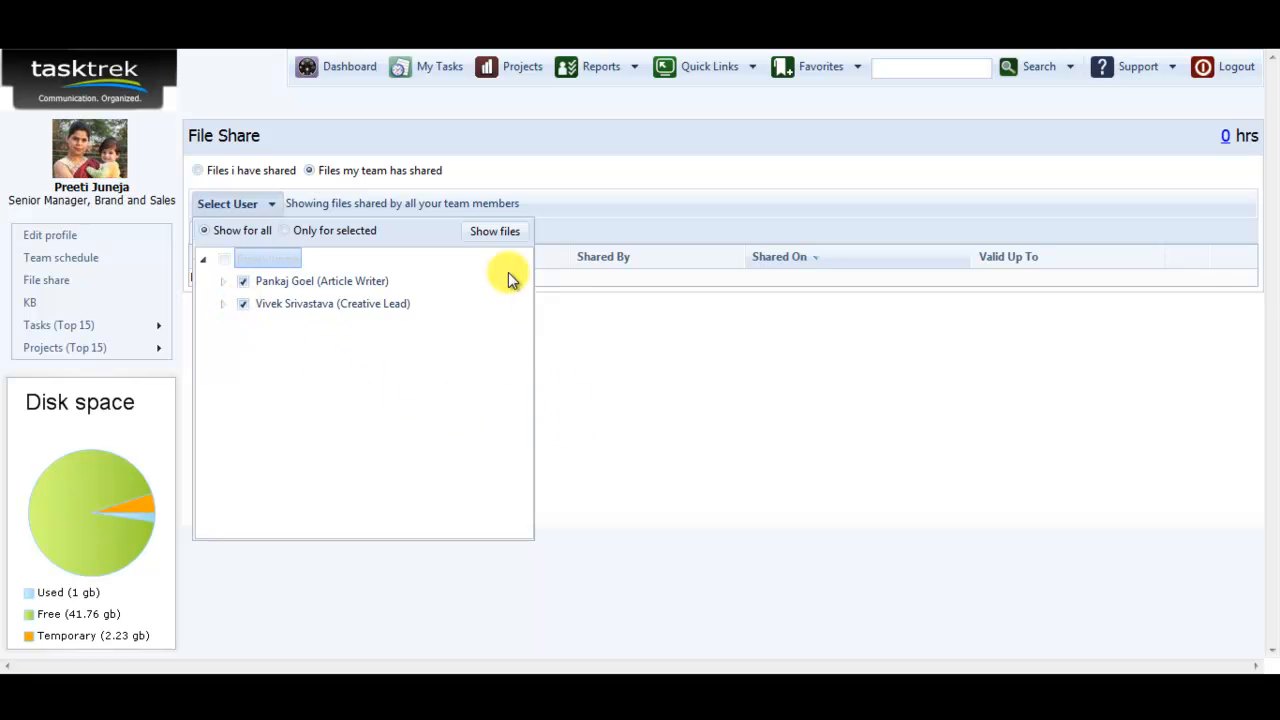
click(533, 393)
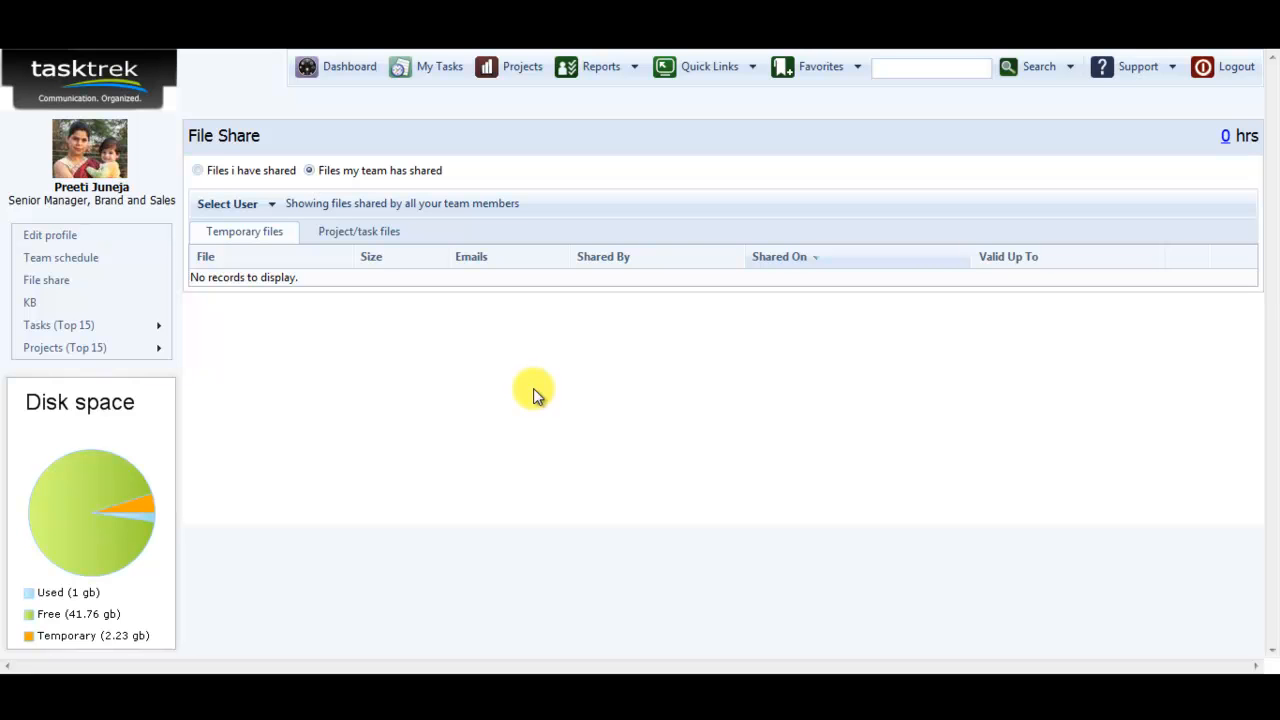
Step: Examine the form for sharing a new file from the file share page and close it without uploading
click(124, 279)
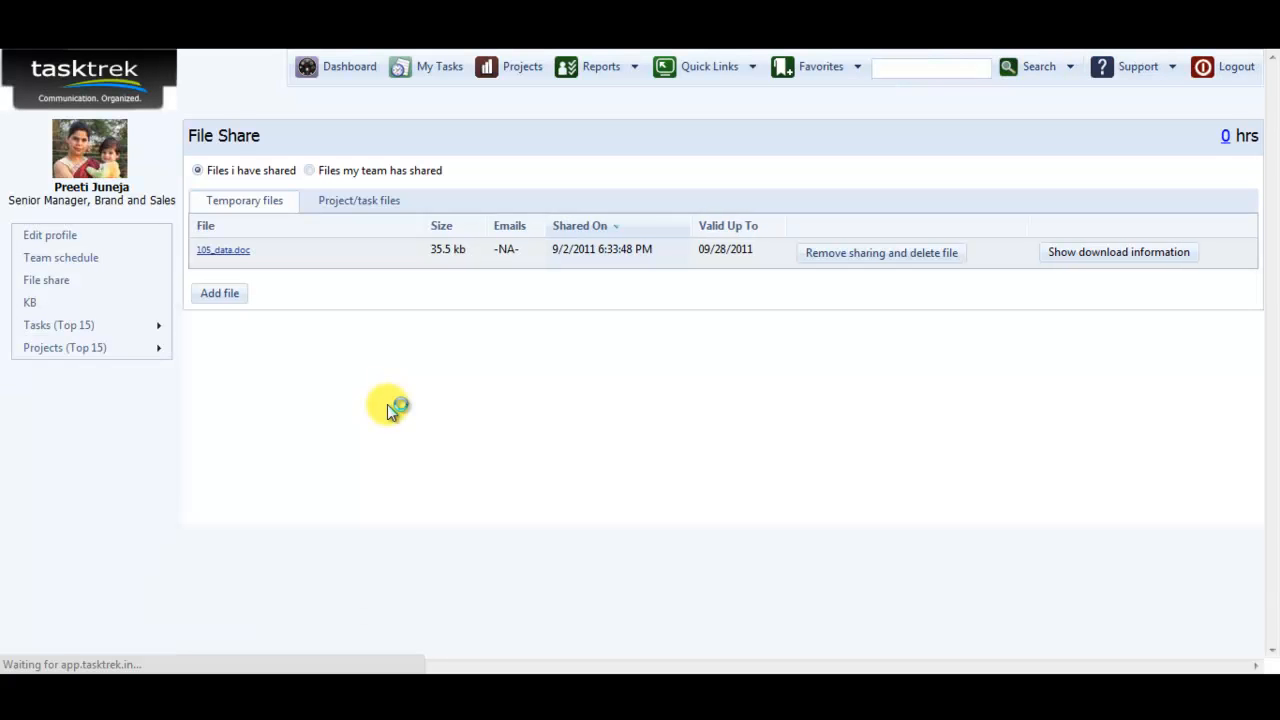
click(225, 294)
drag(467, 200, 467, 131)
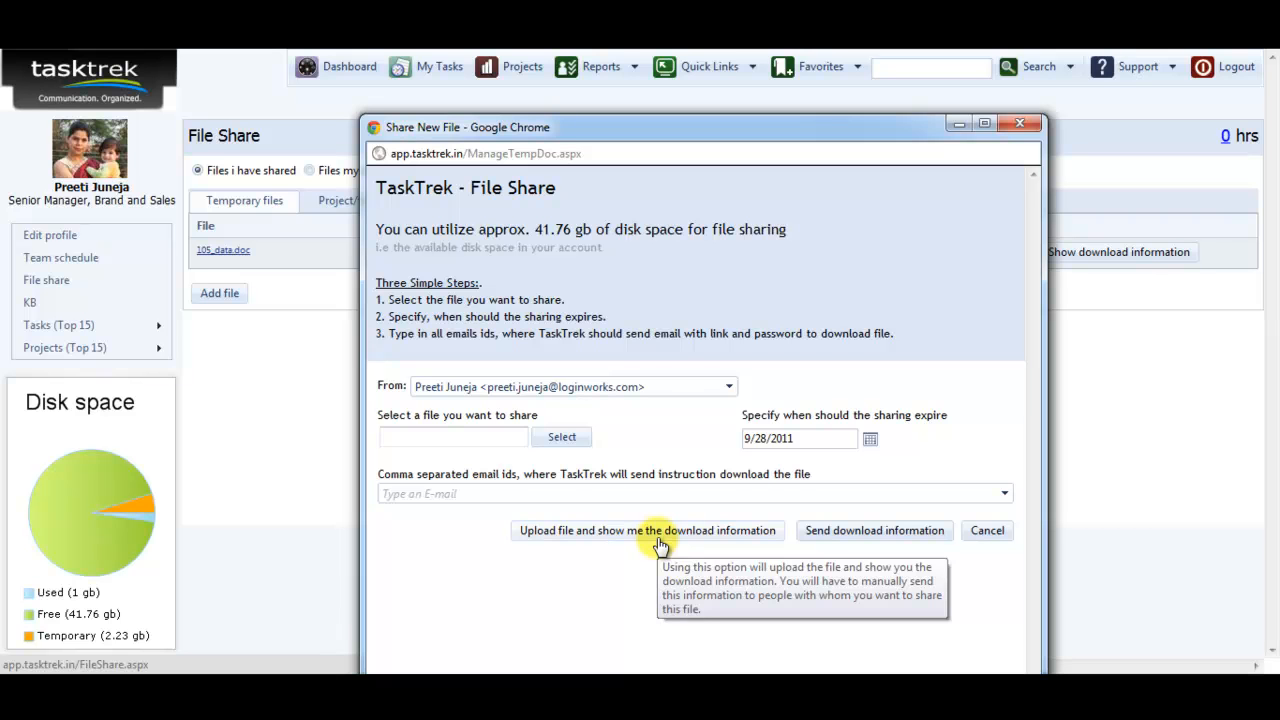
click(988, 533)
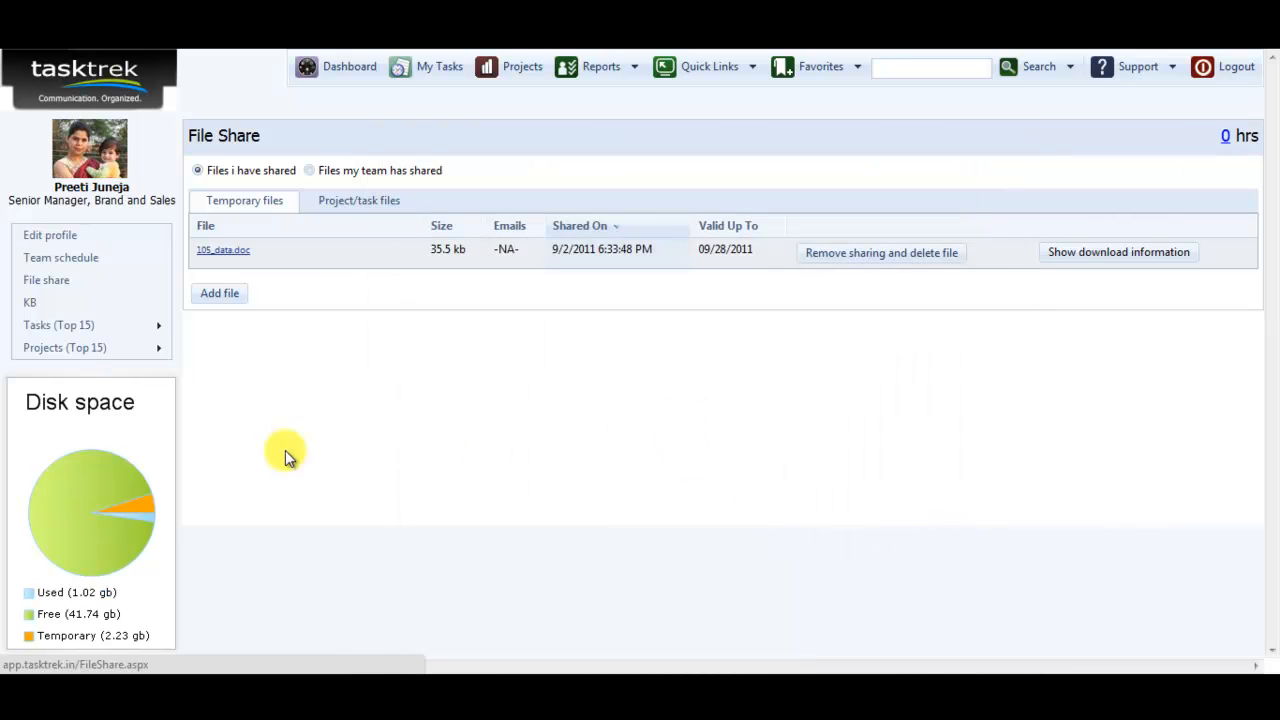
Step: Examine the quick actions for the New TT Website - Design task and the list of top projects
mouse_move(100, 323)
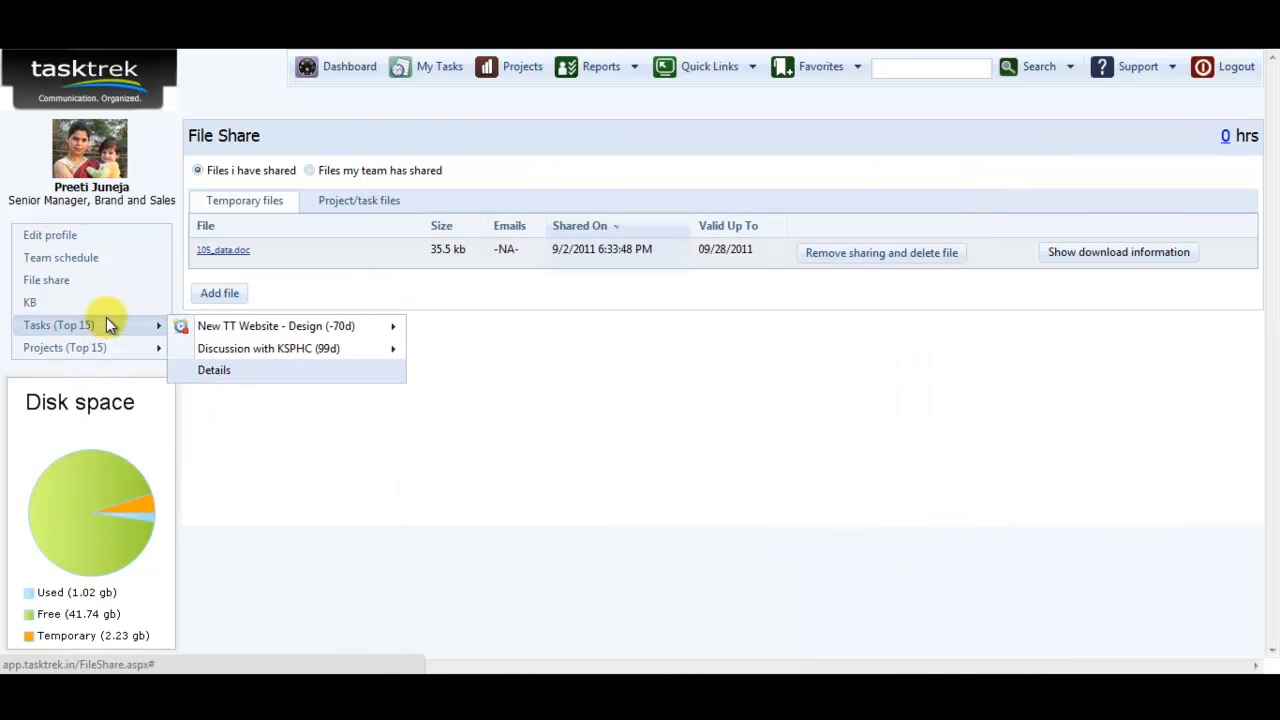
mouse_move(258, 330)
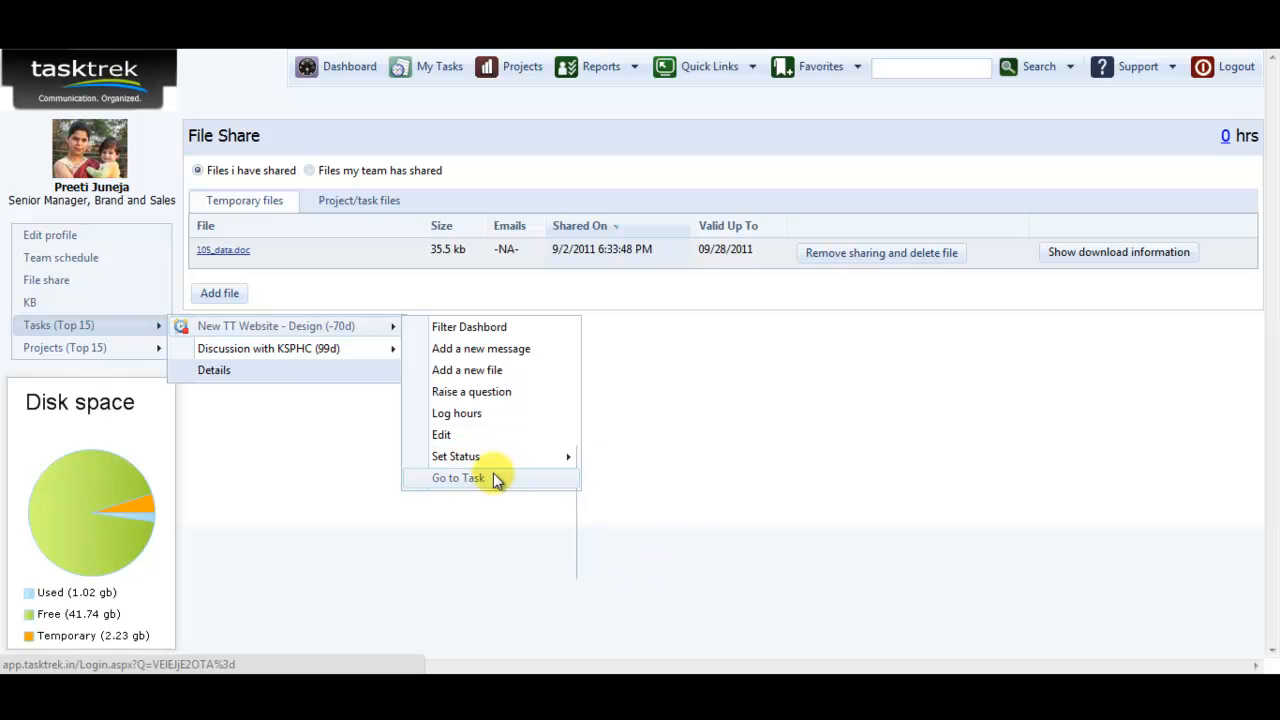
mouse_move(120, 352)
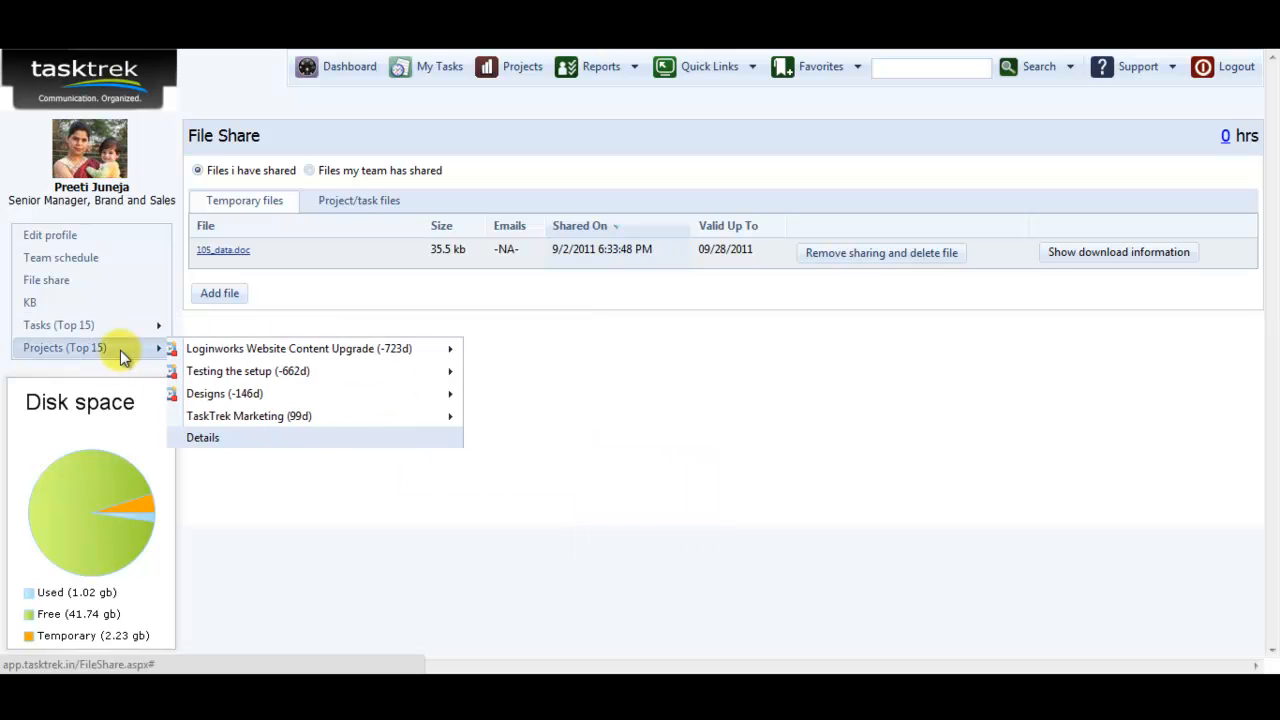
mouse_move(297, 371)
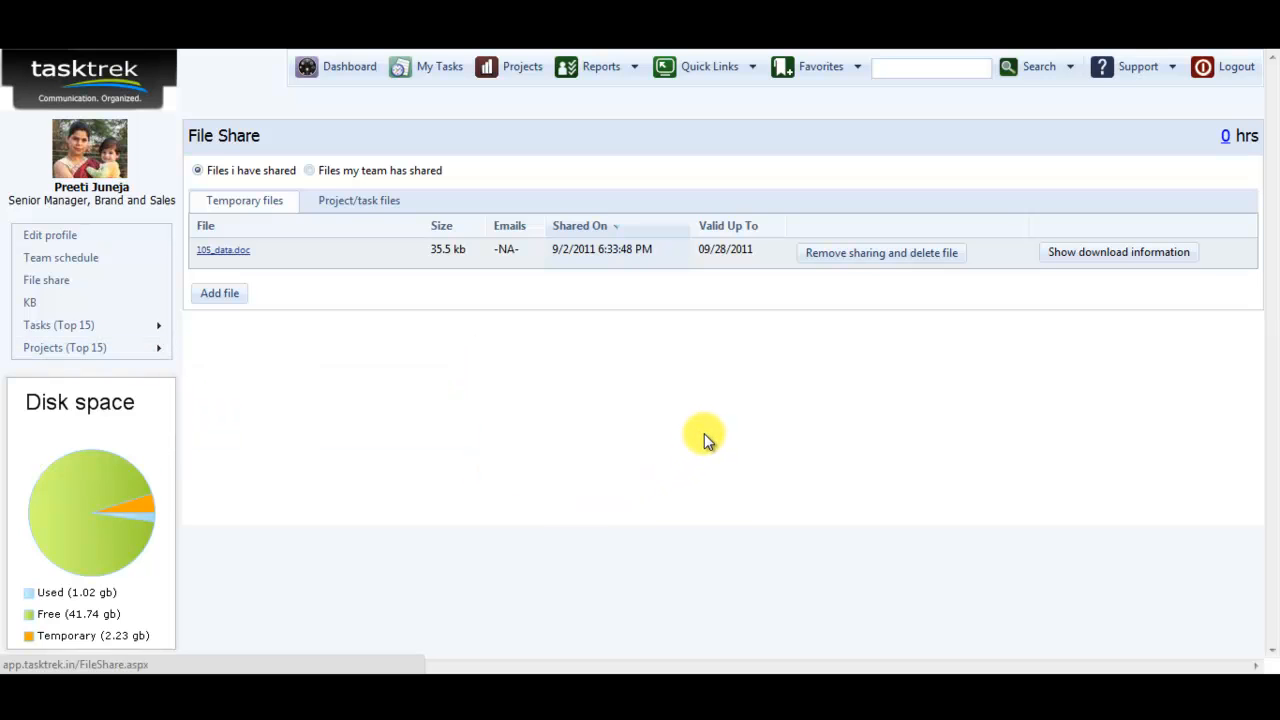
Step: Add the second dashboard update, the new message on the CPC task, to favorites with the caption "imp"
click(351, 77)
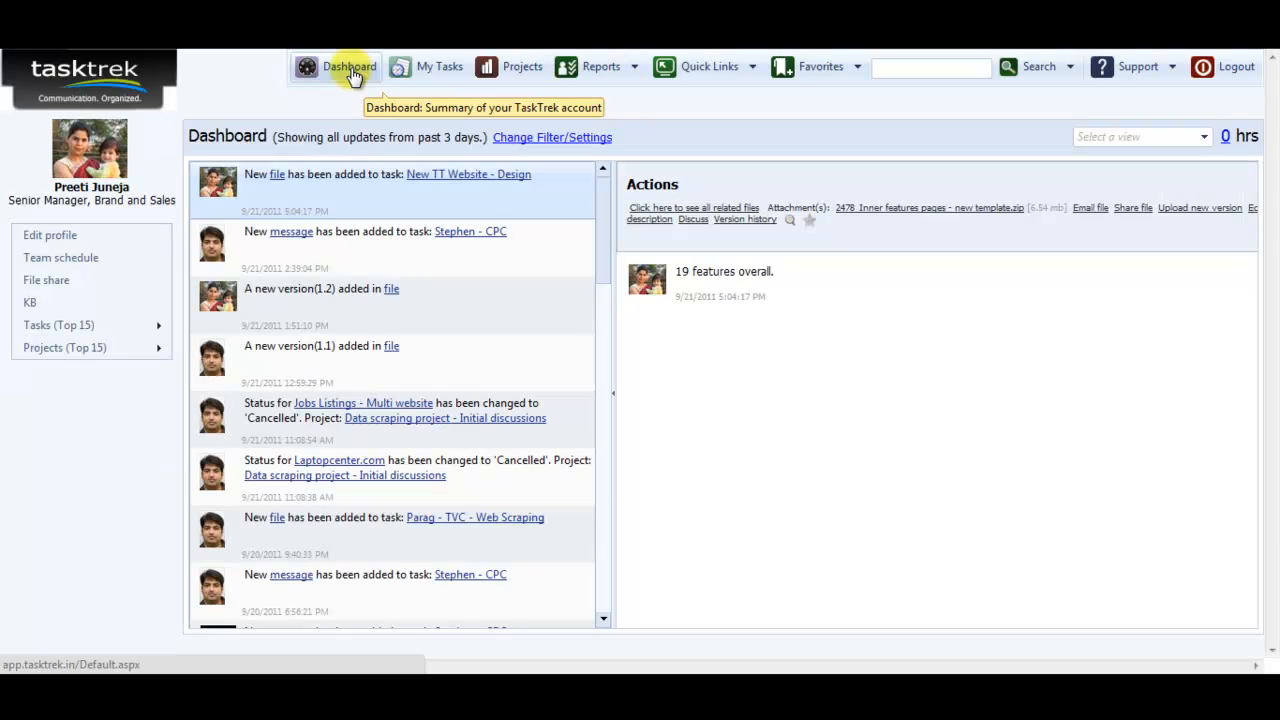
click(367, 252)
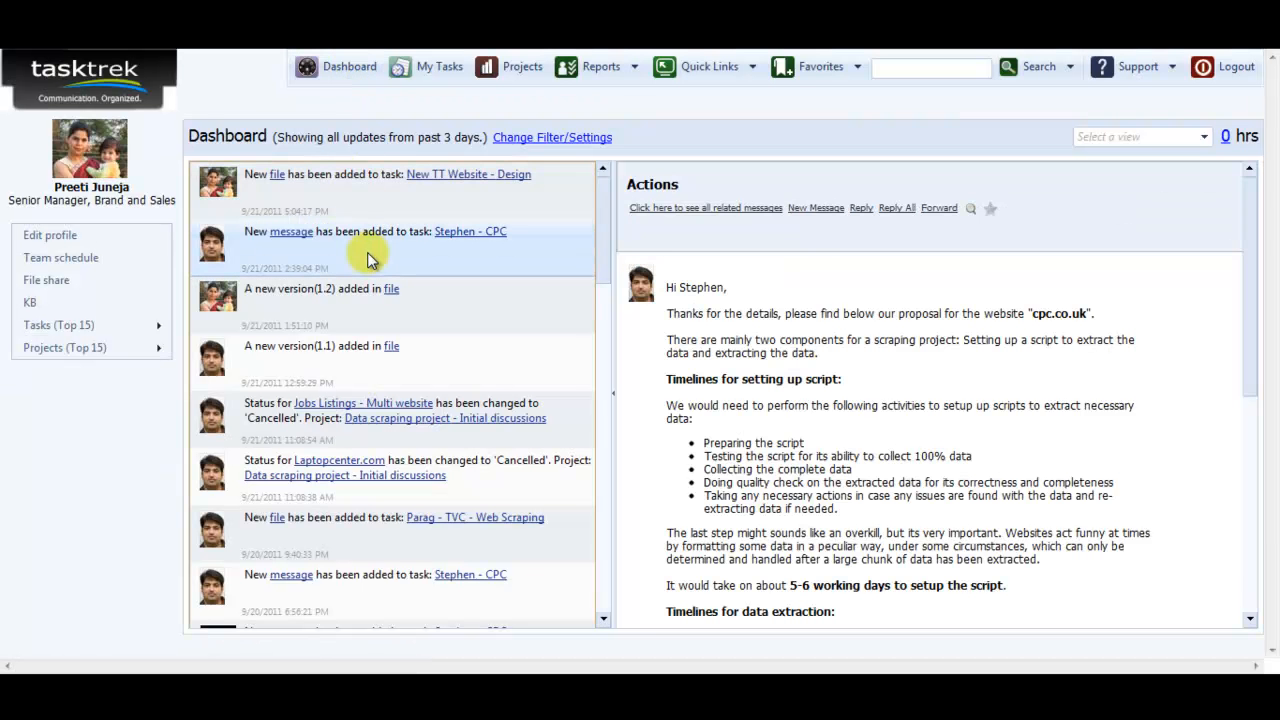
click(990, 209)
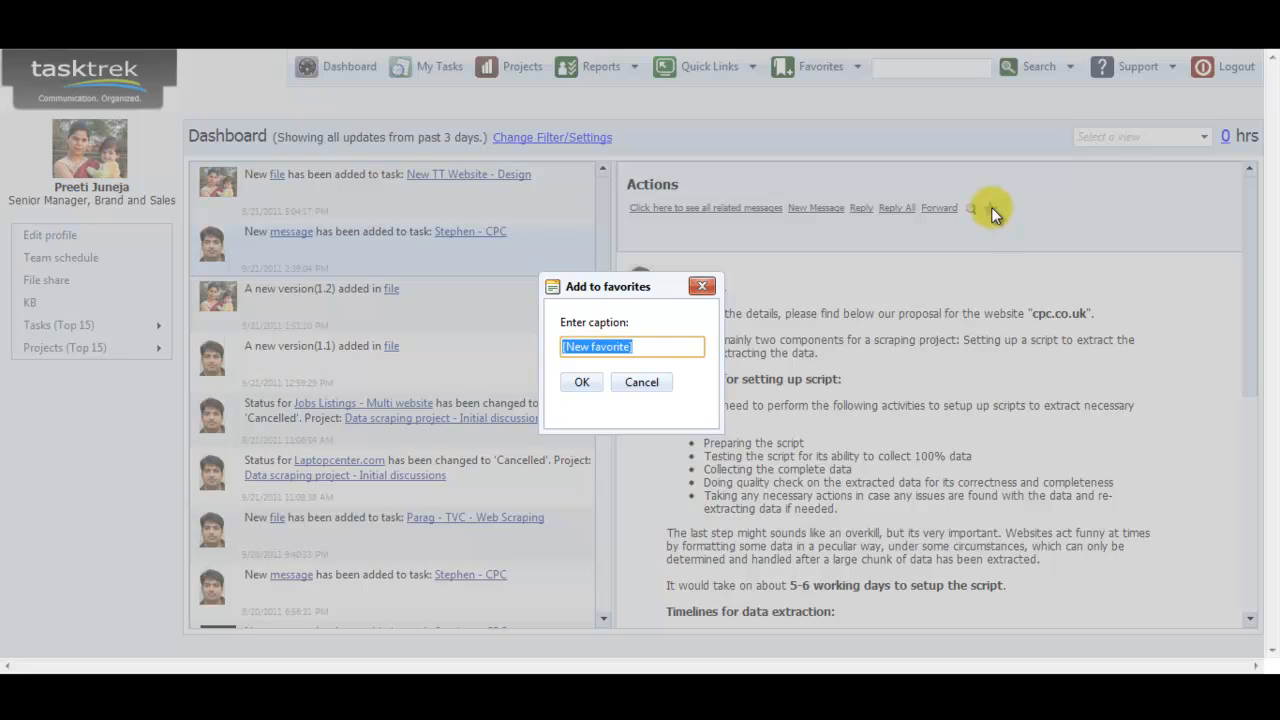
text(imp)
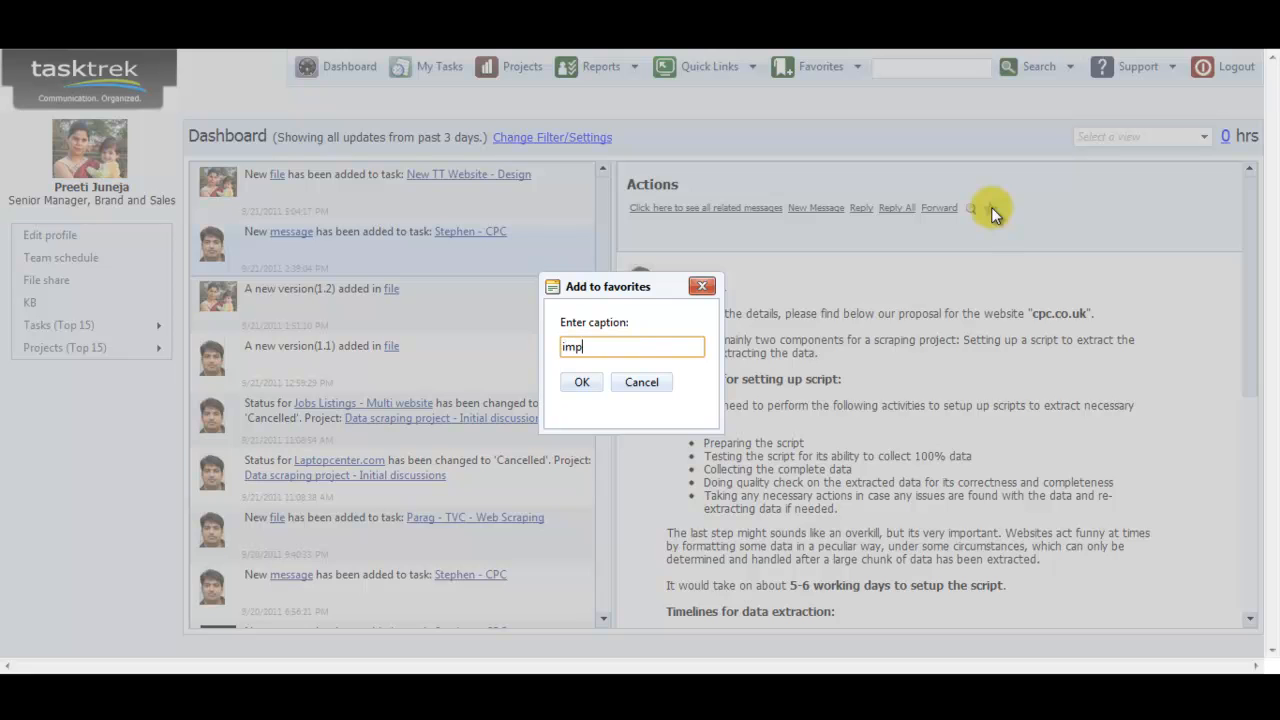
click(583, 383)
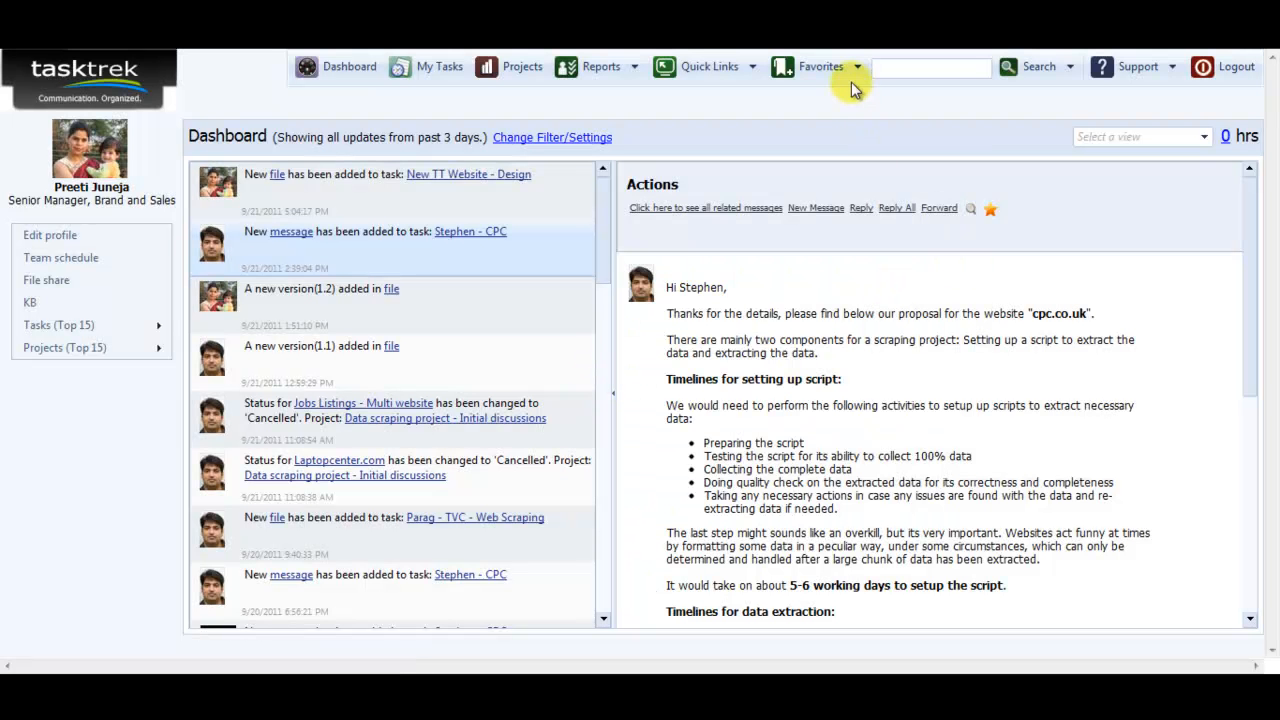
Step: Review the favorites categories and the saved project favorites, and remove the CPC message from favorites
mouse_move(851, 81)
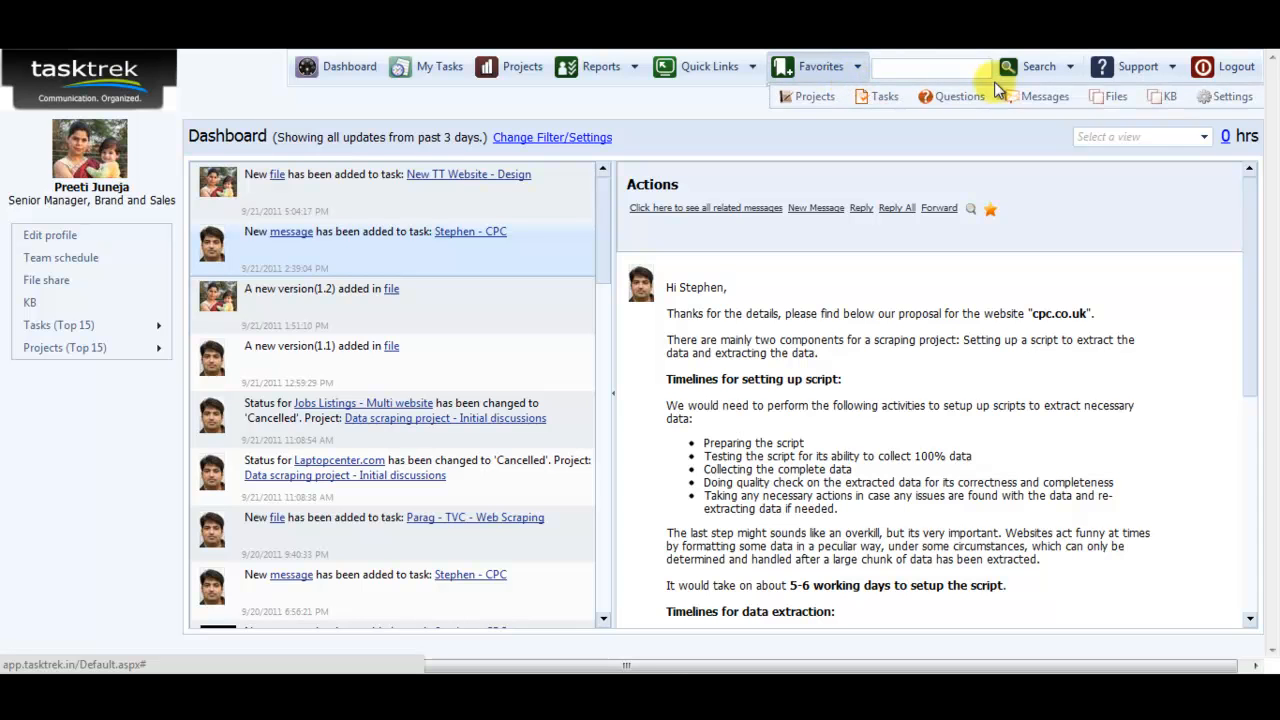
mouse_move(1019, 96)
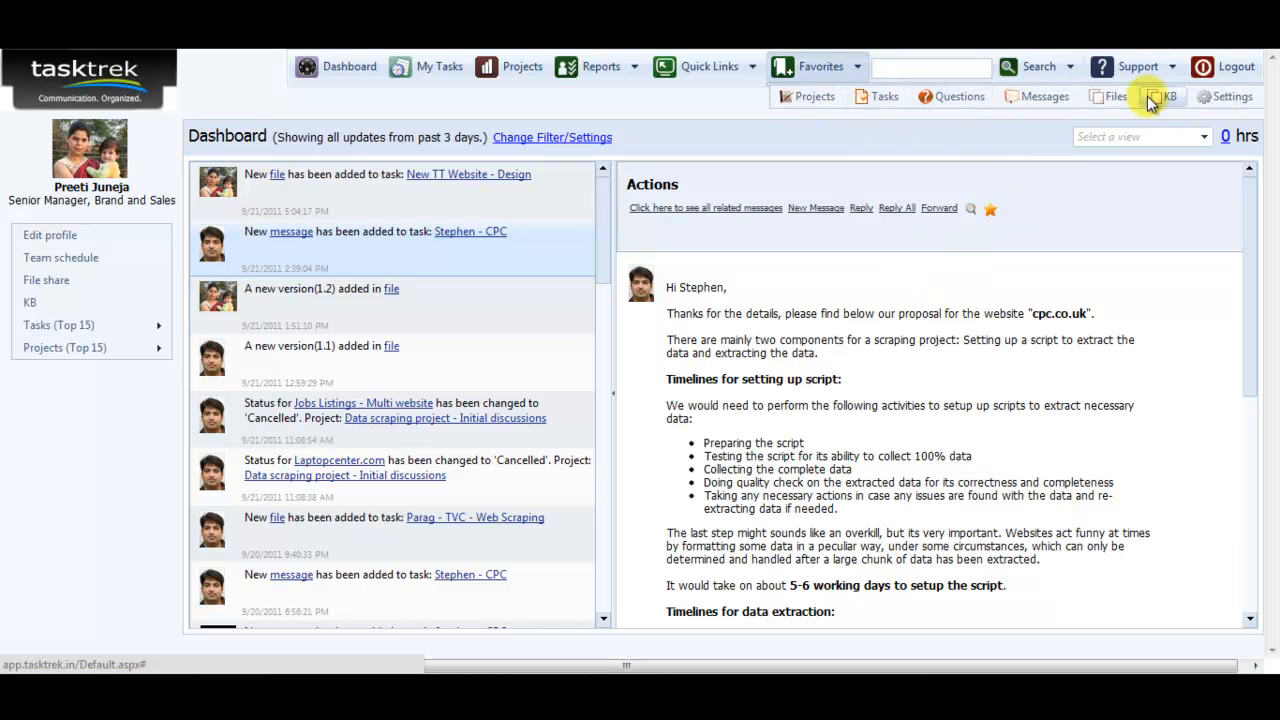
click(1205, 117)
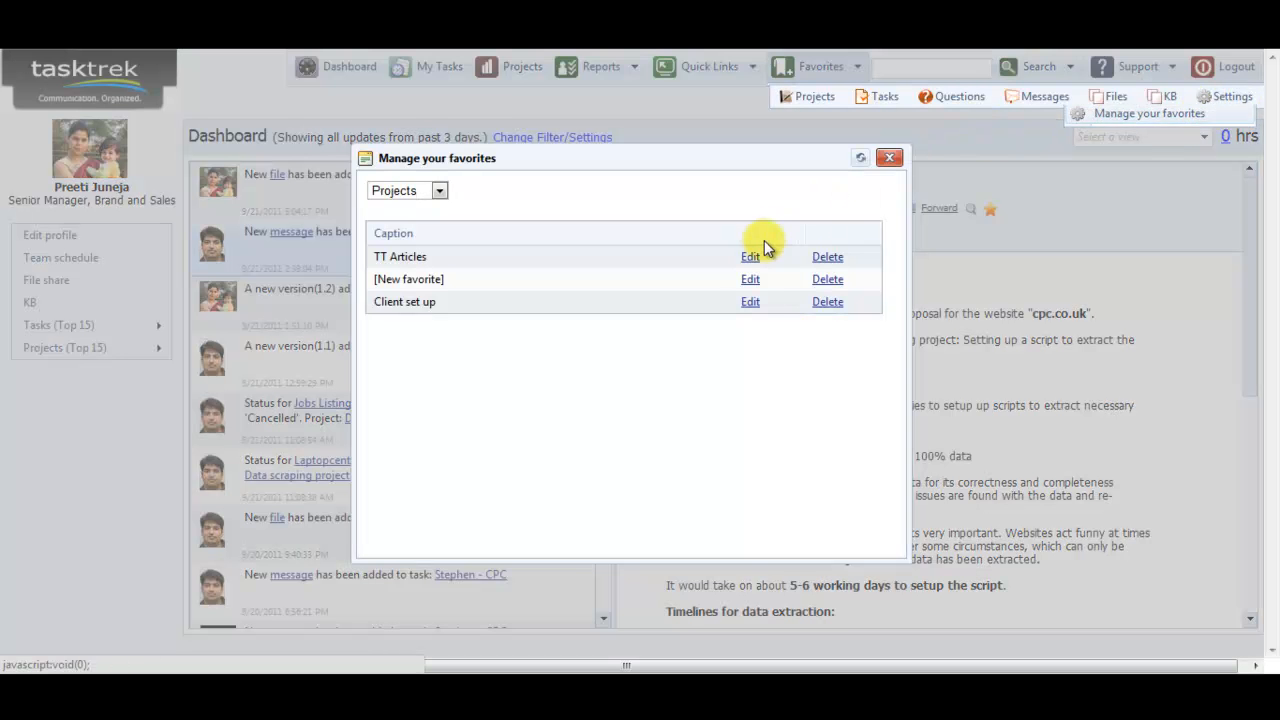
click(889, 157)
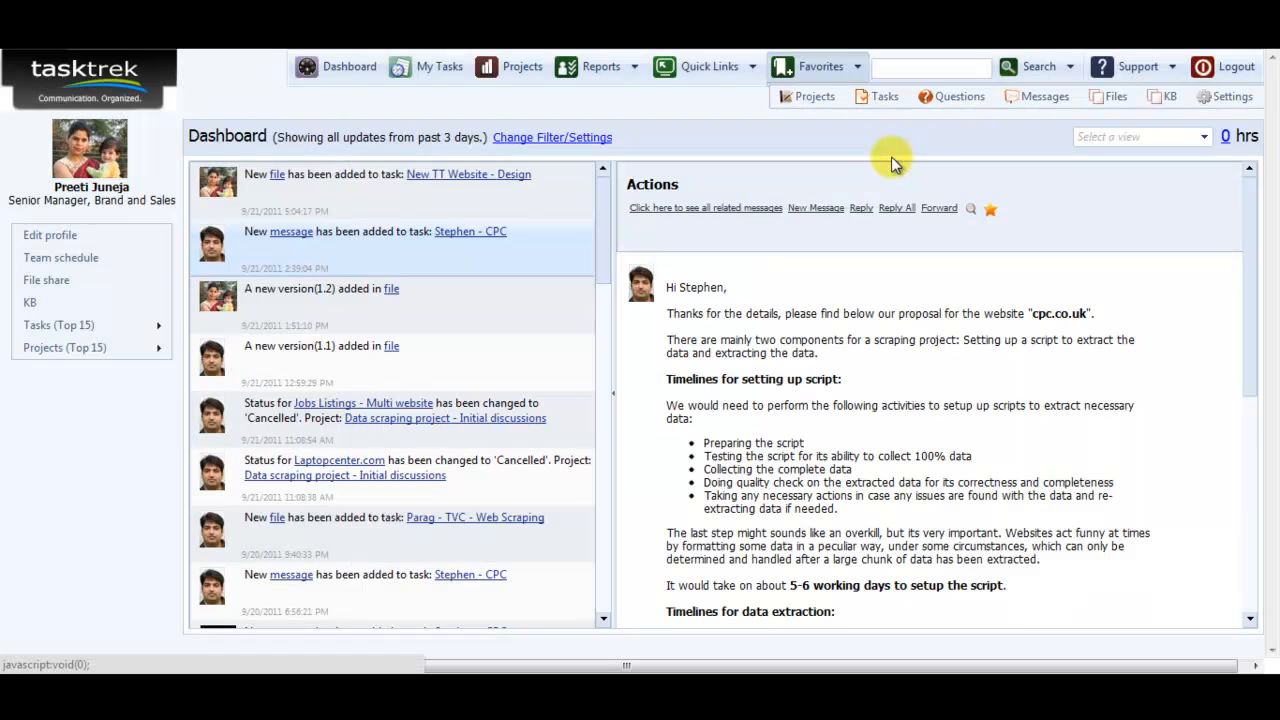
click(992, 209)
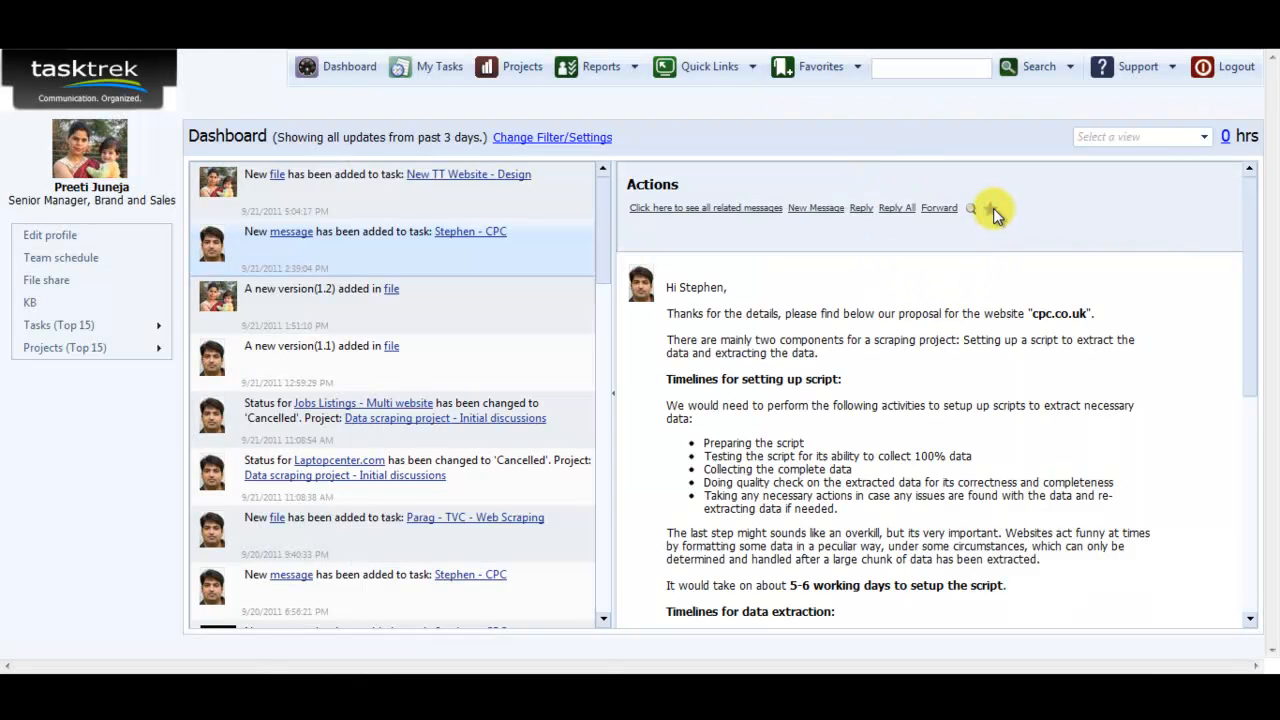
Step: Open the user time sheet report and include both team members listed under the manager
click(752, 72)
click(600, 66)
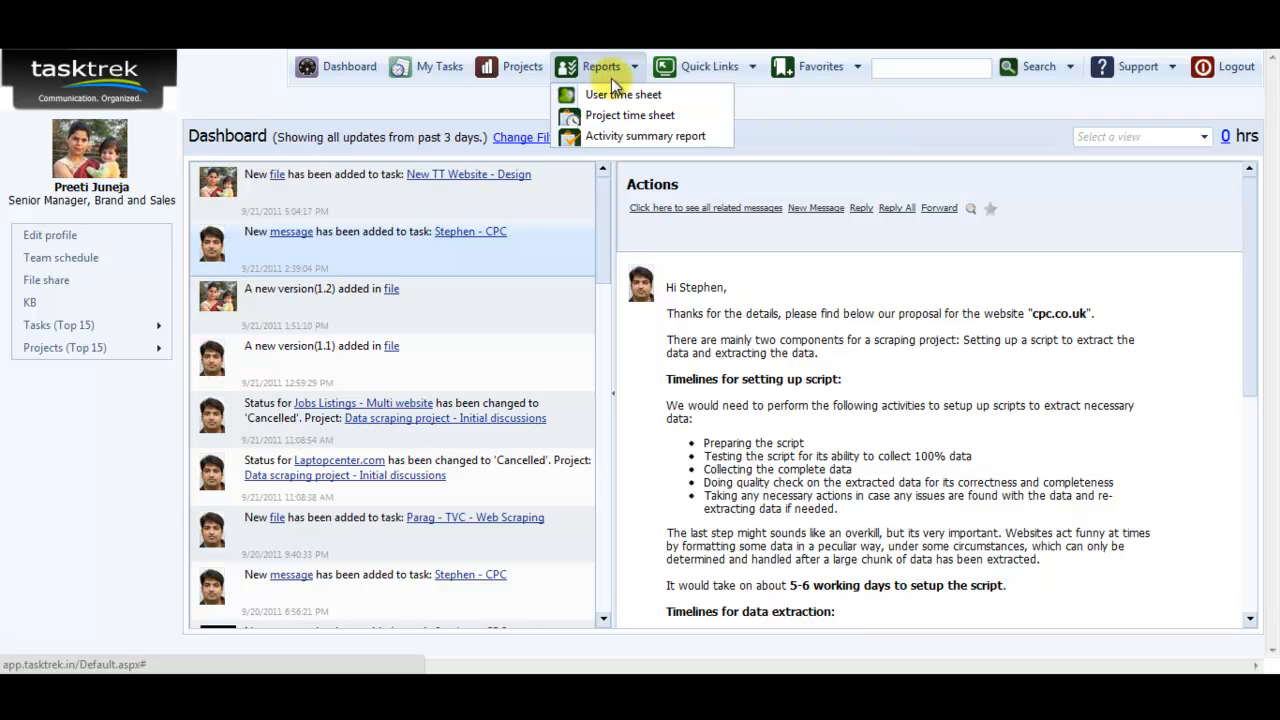
click(565, 94)
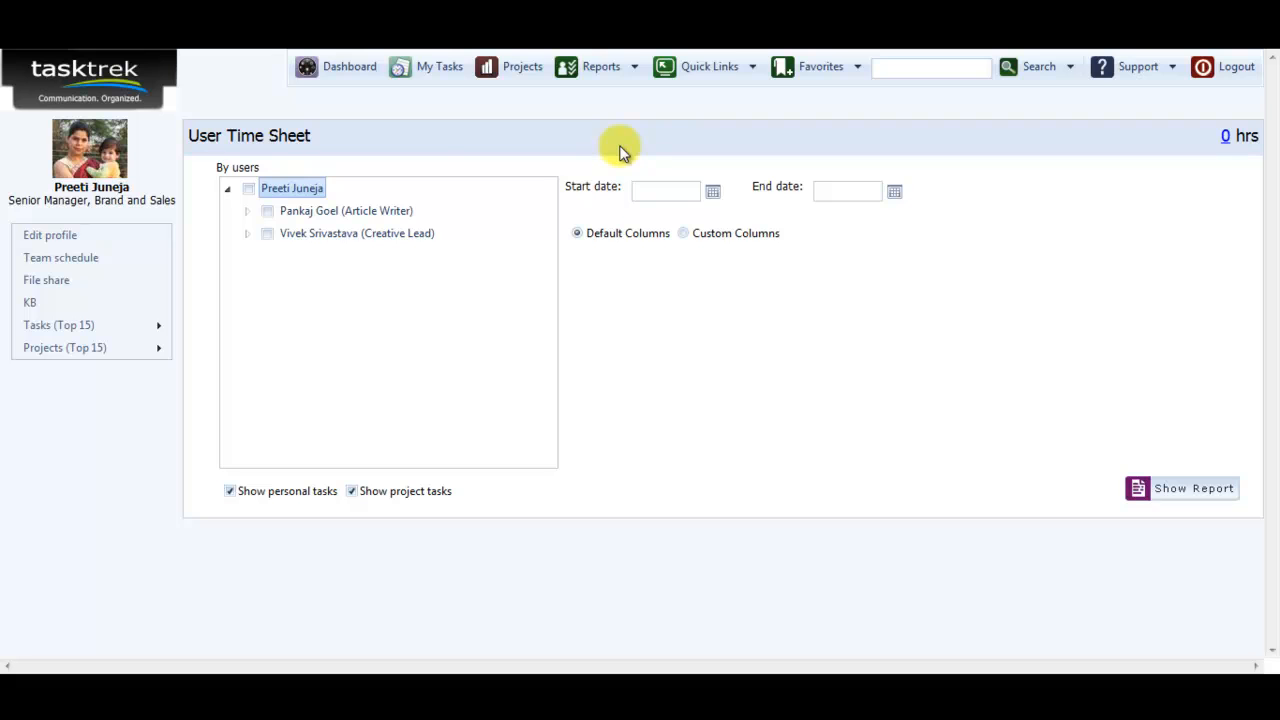
click(267, 212)
click(267, 234)
Step: Generate the user time sheet for 9/1/2011 to 9/21/2011 and return to its search criteria
click(716, 193)
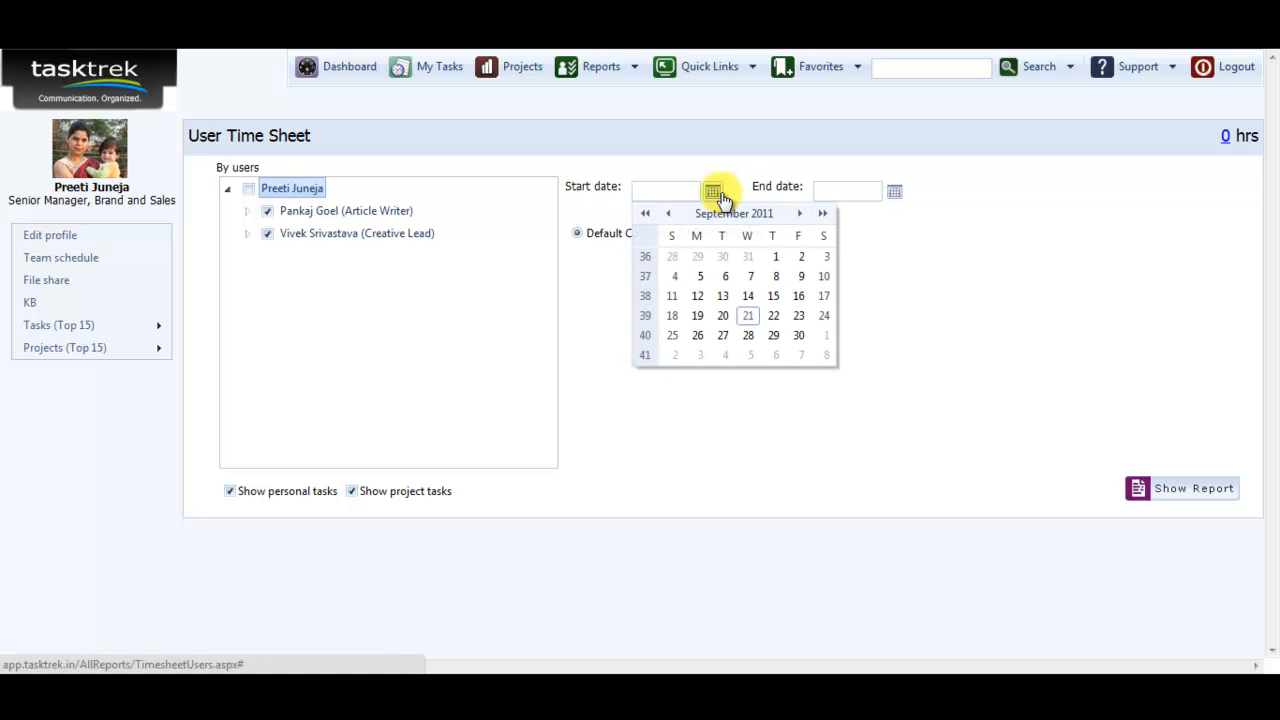
click(774, 256)
click(895, 192)
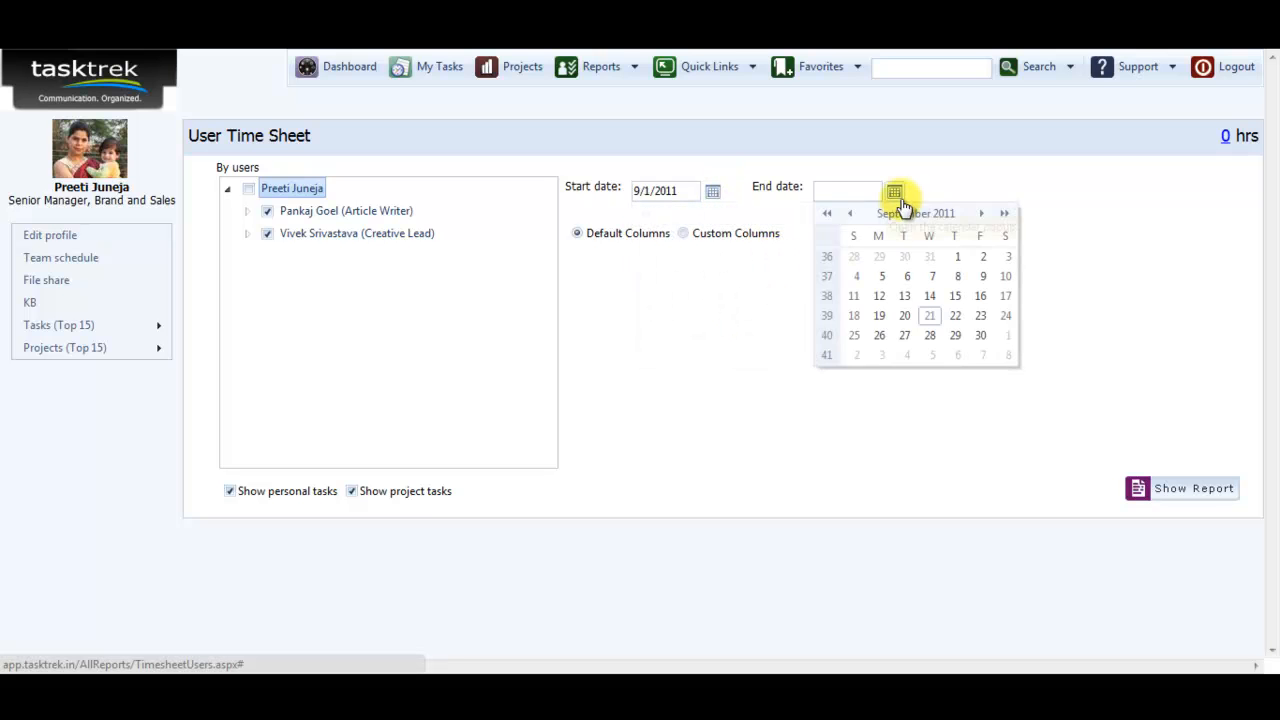
click(930, 318)
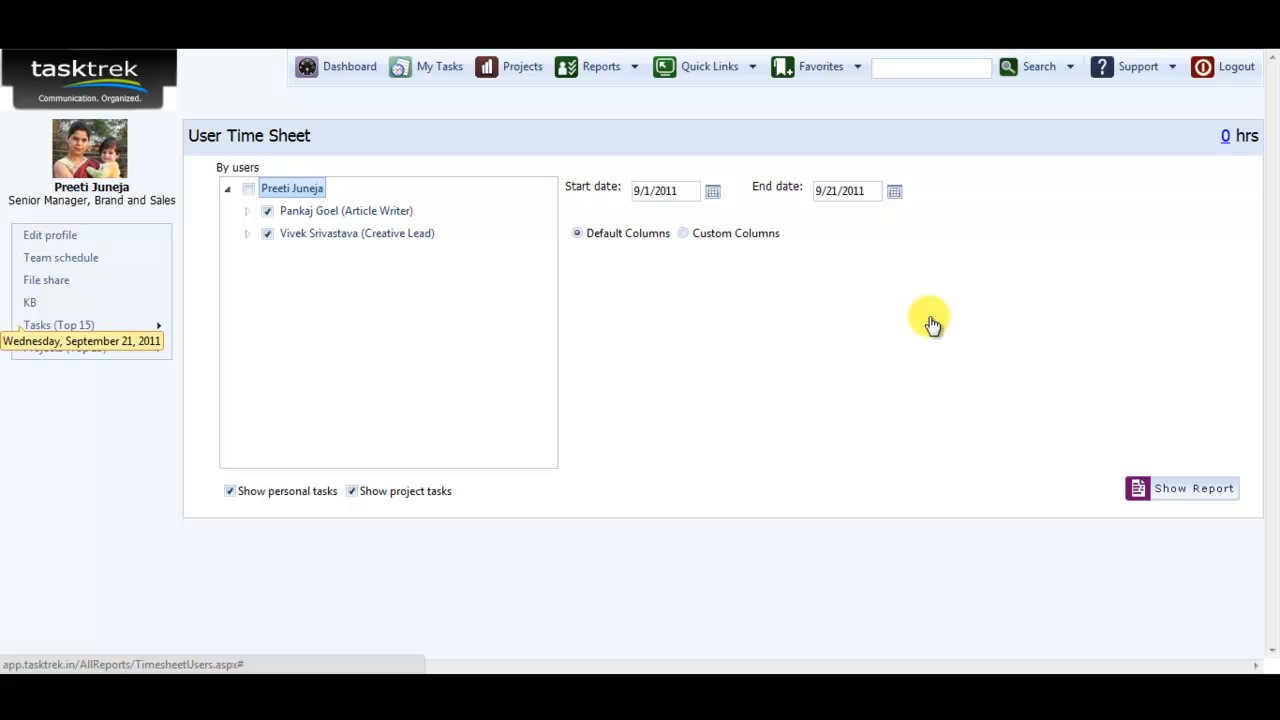
click(1186, 501)
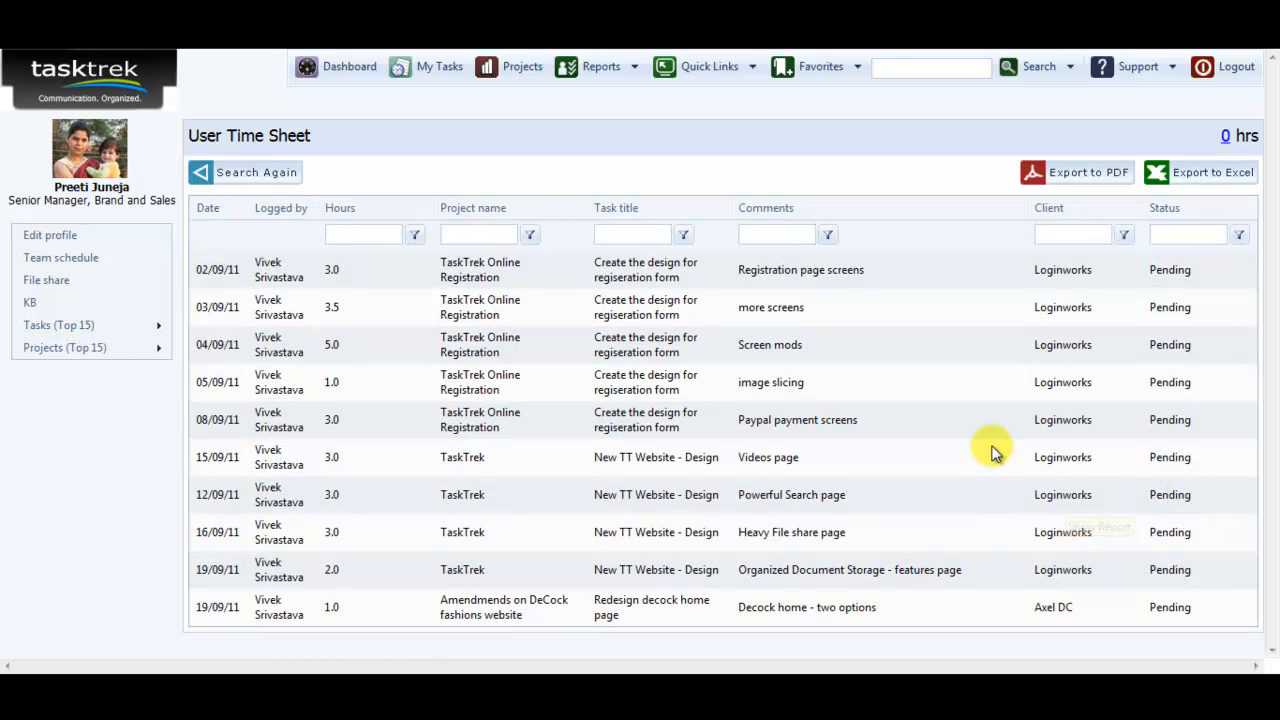
click(295, 178)
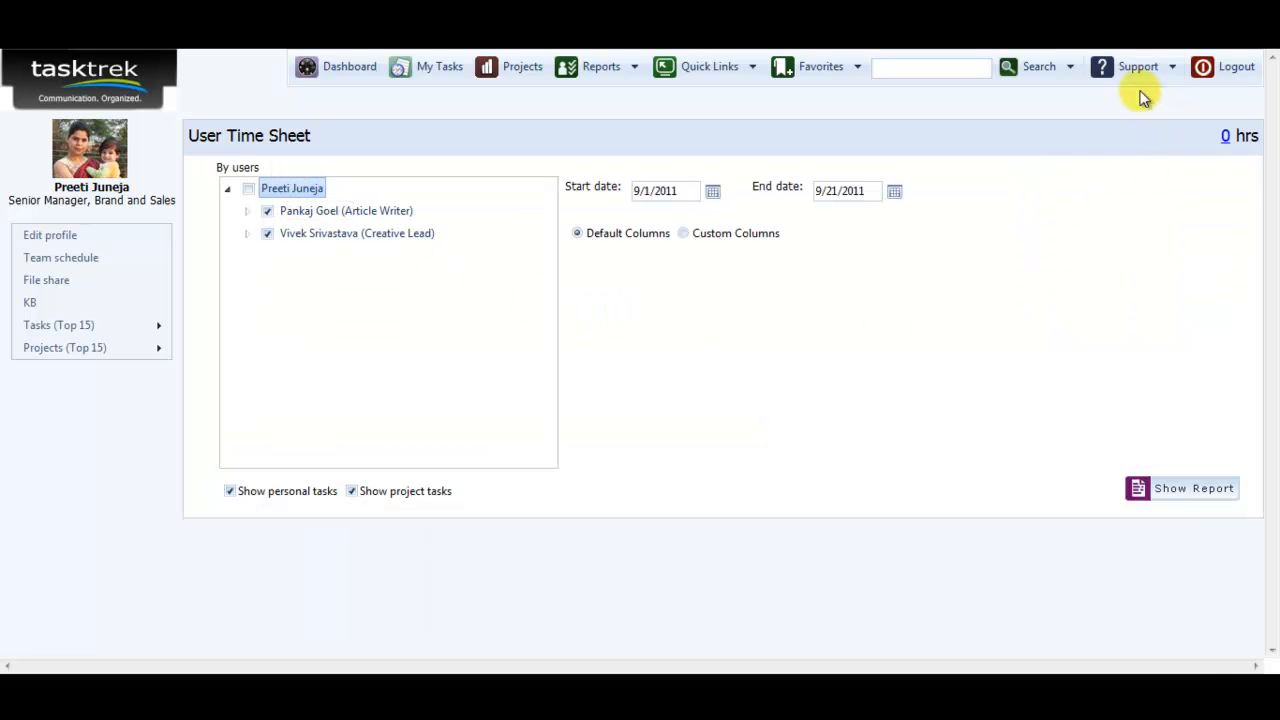
Step: Look through the available support resources and open the list of projects by way of the dashboard
mouse_move(1143, 78)
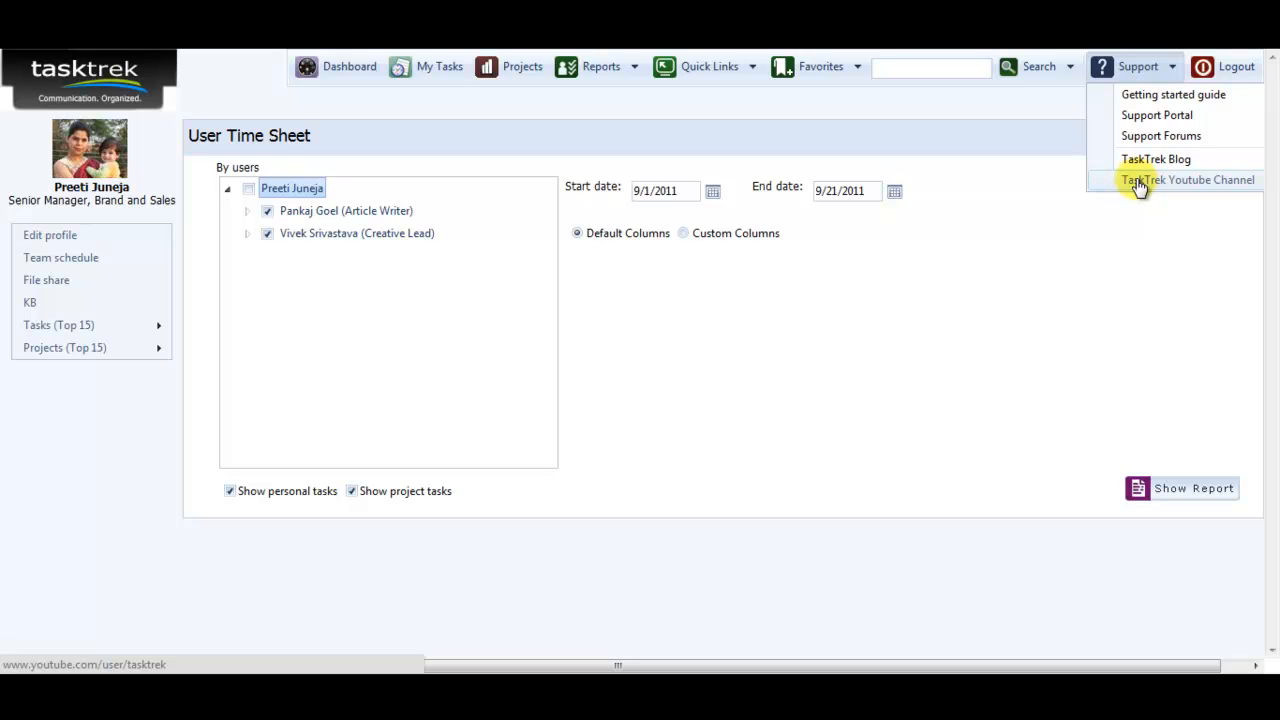
click(348, 80)
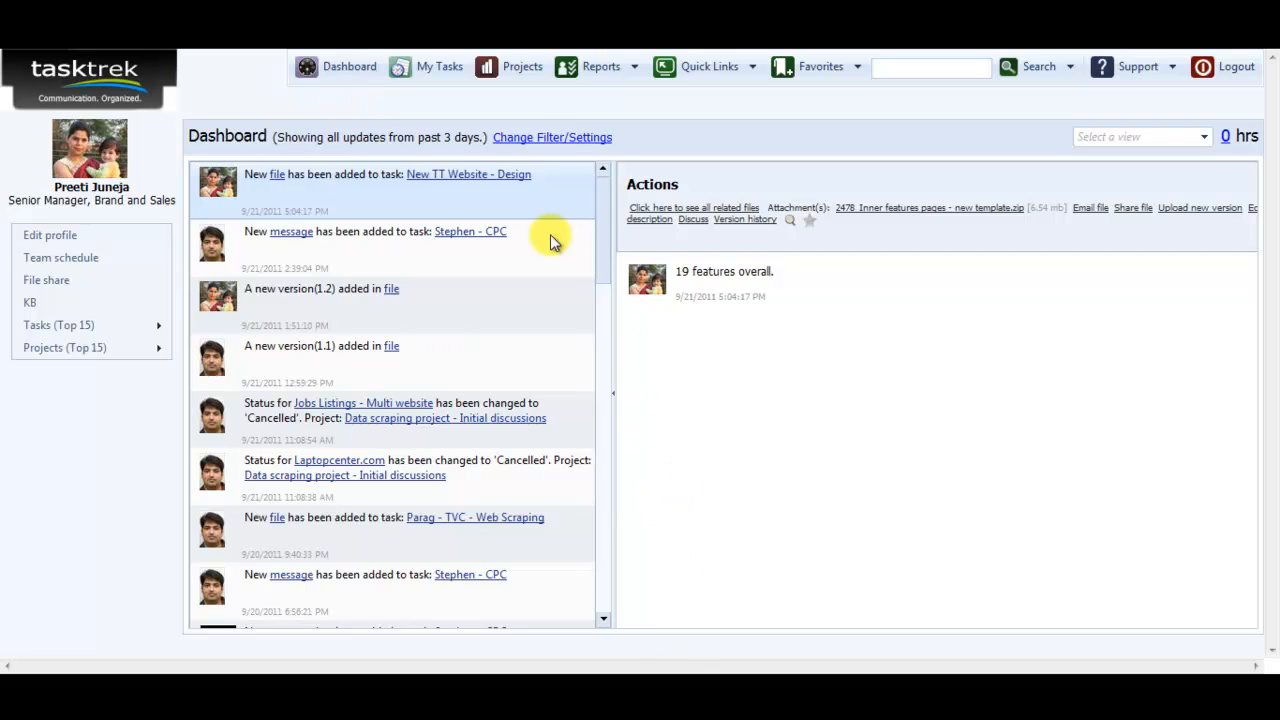
click(527, 78)
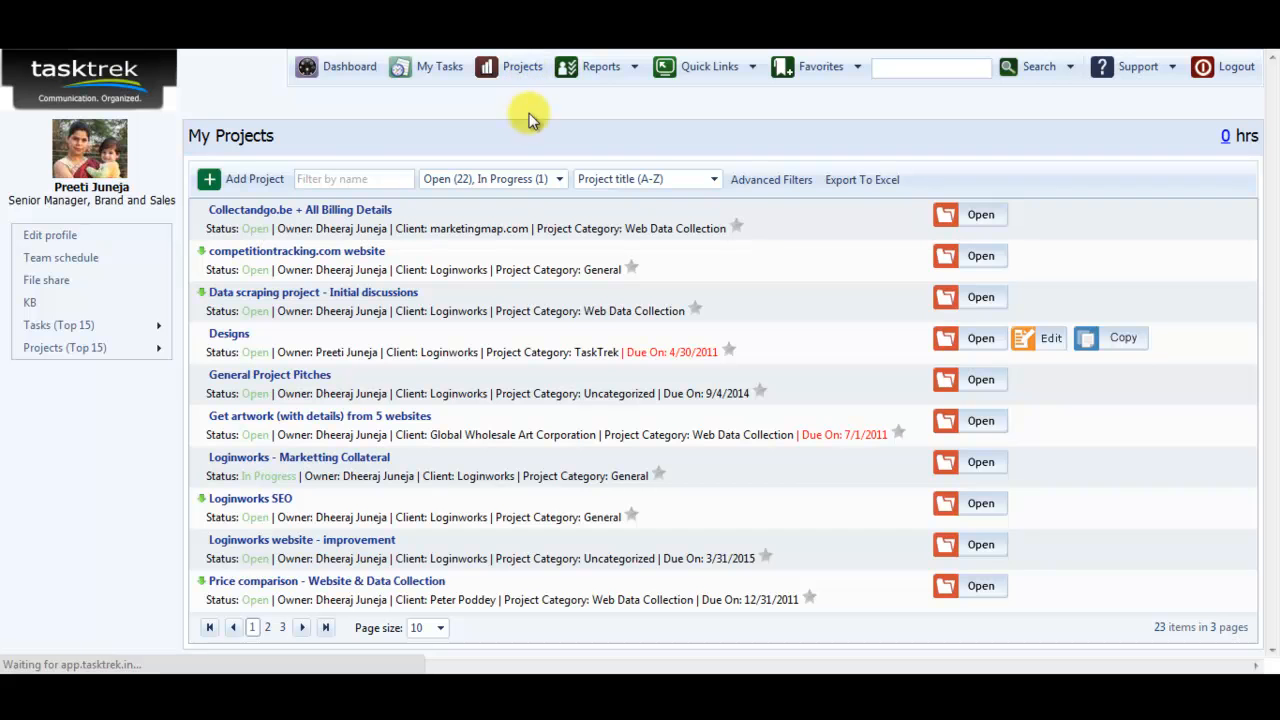
Step: Examine the form for adding a project, including its project category and client choices, and cancel it without saving
click(254, 180)
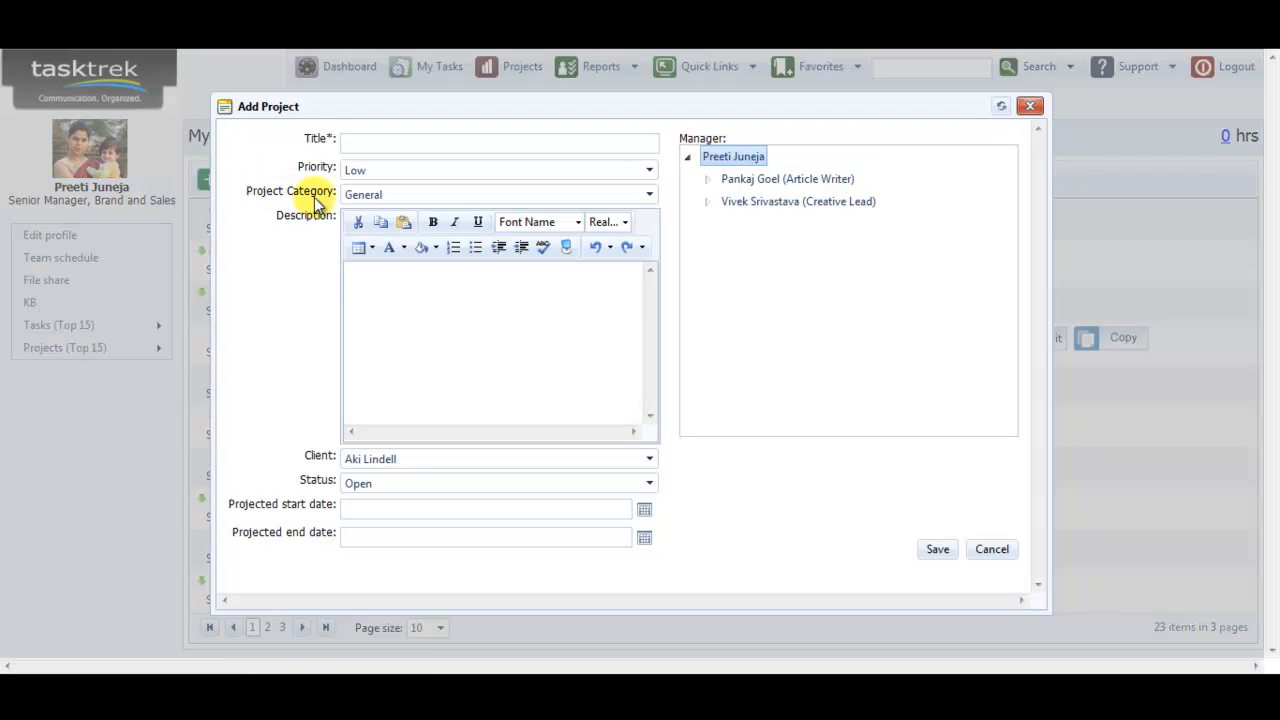
click(495, 194)
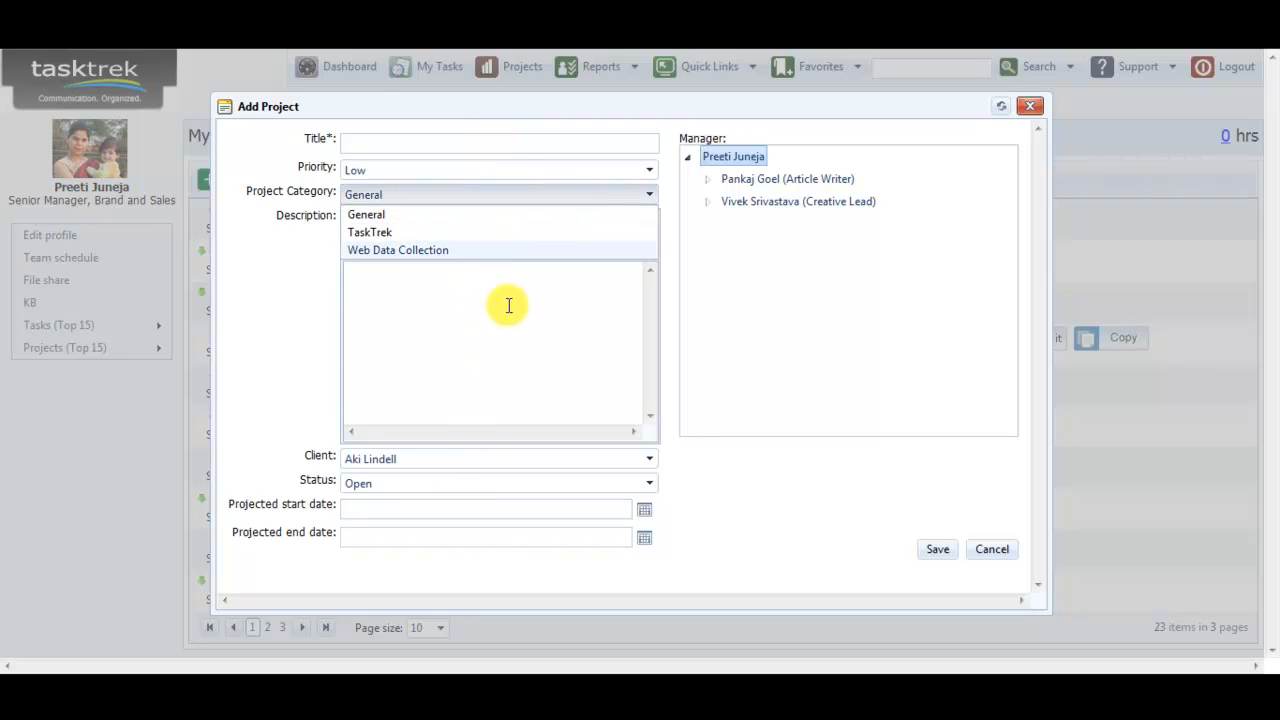
click(668, 482)
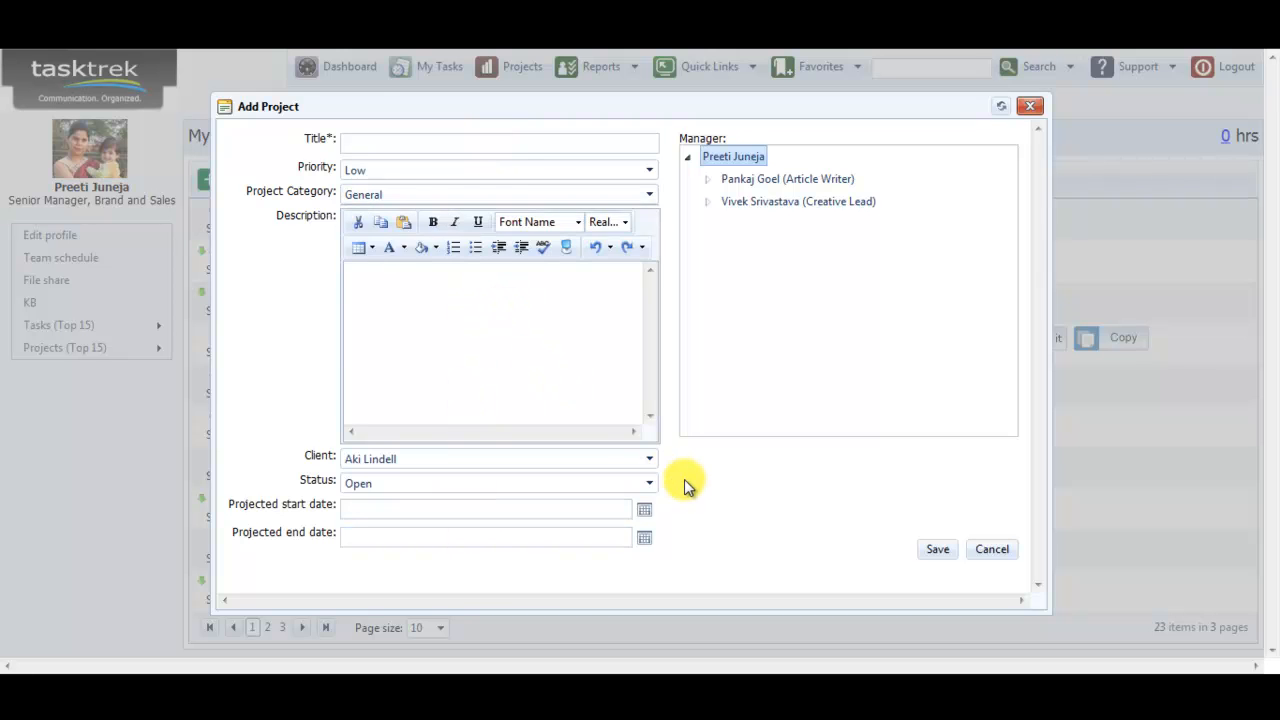
click(620, 466)
scroll(580, 369, down, 3)
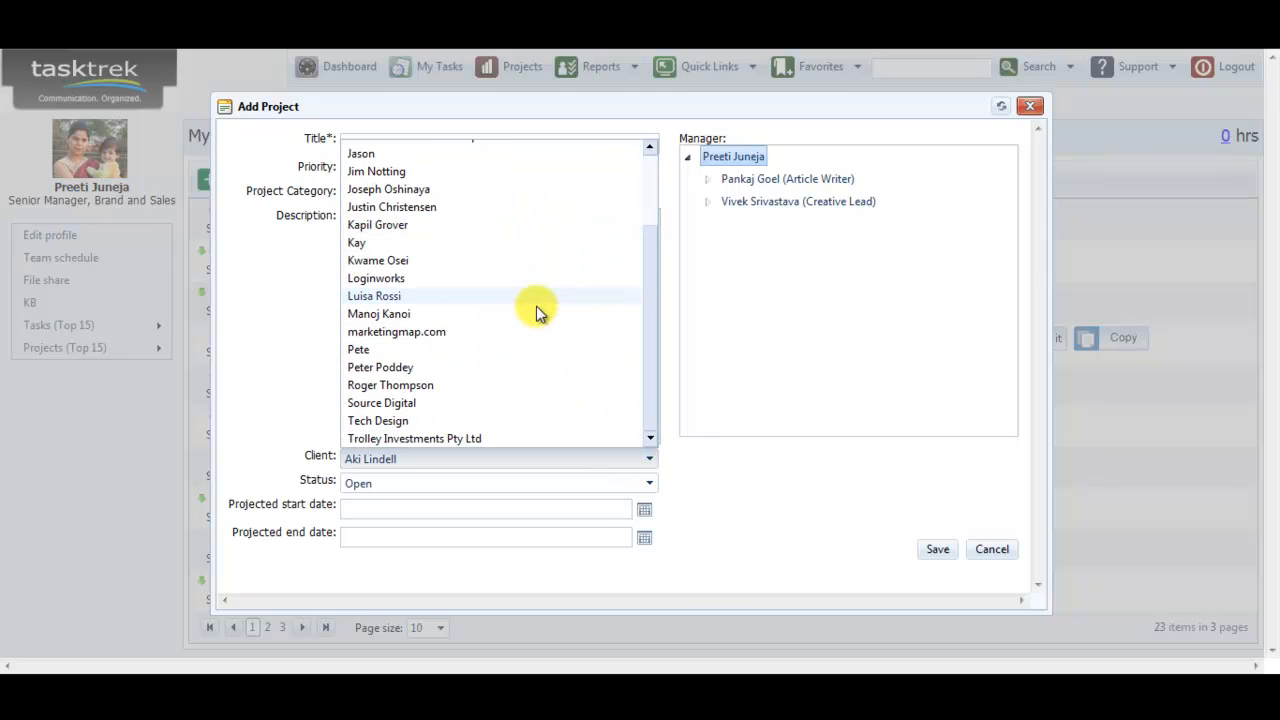
click(705, 482)
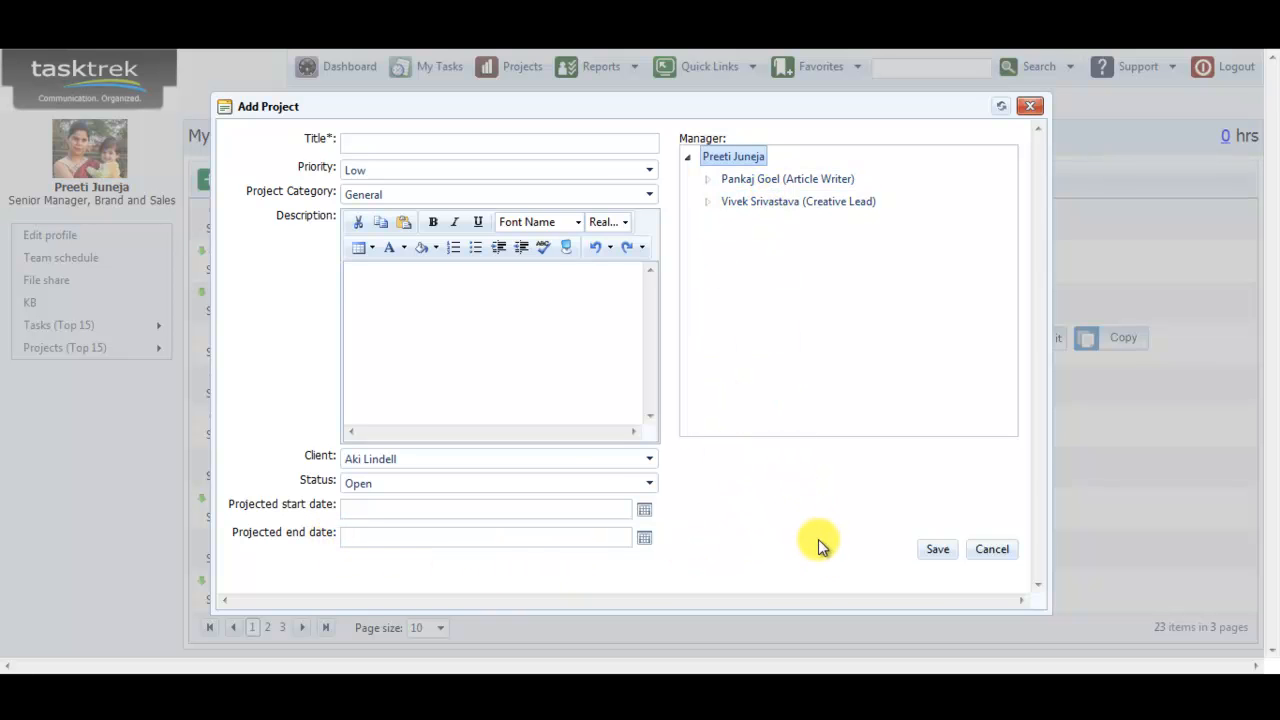
click(987, 550)
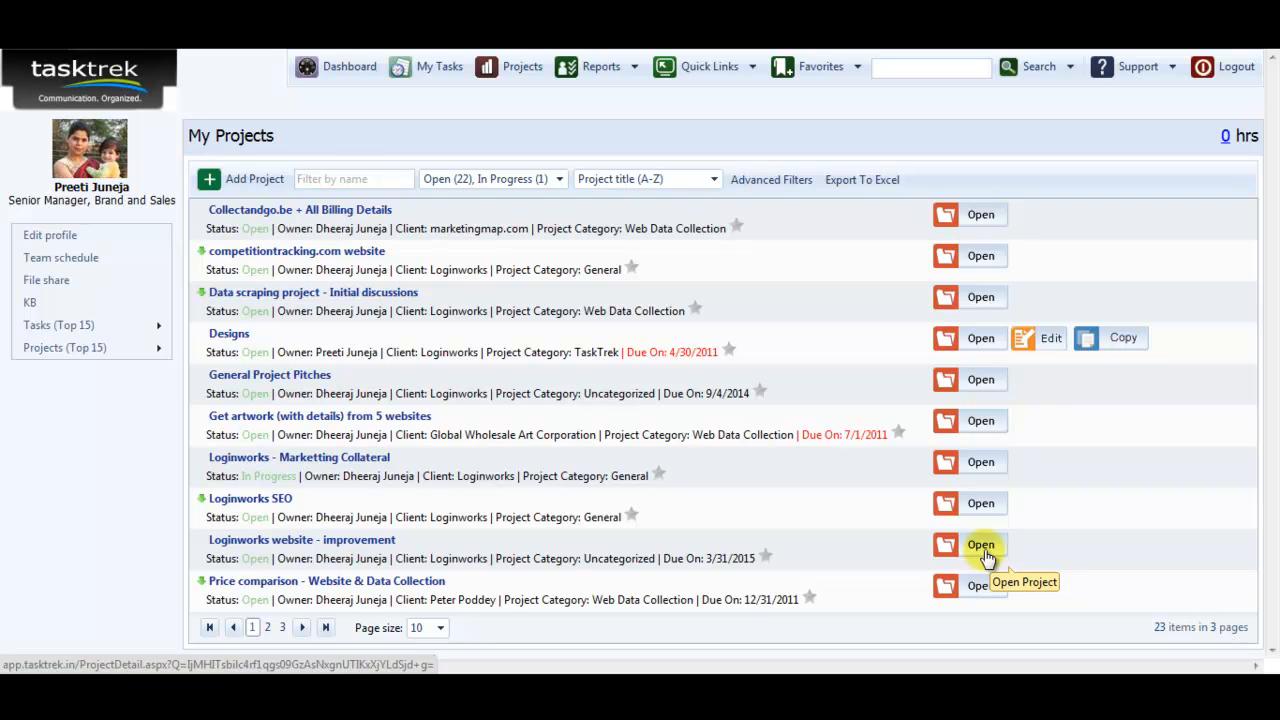
Step: Filter the project list by the name "web" and examine its status filter and sort order choices
click(376, 179)
text(web)
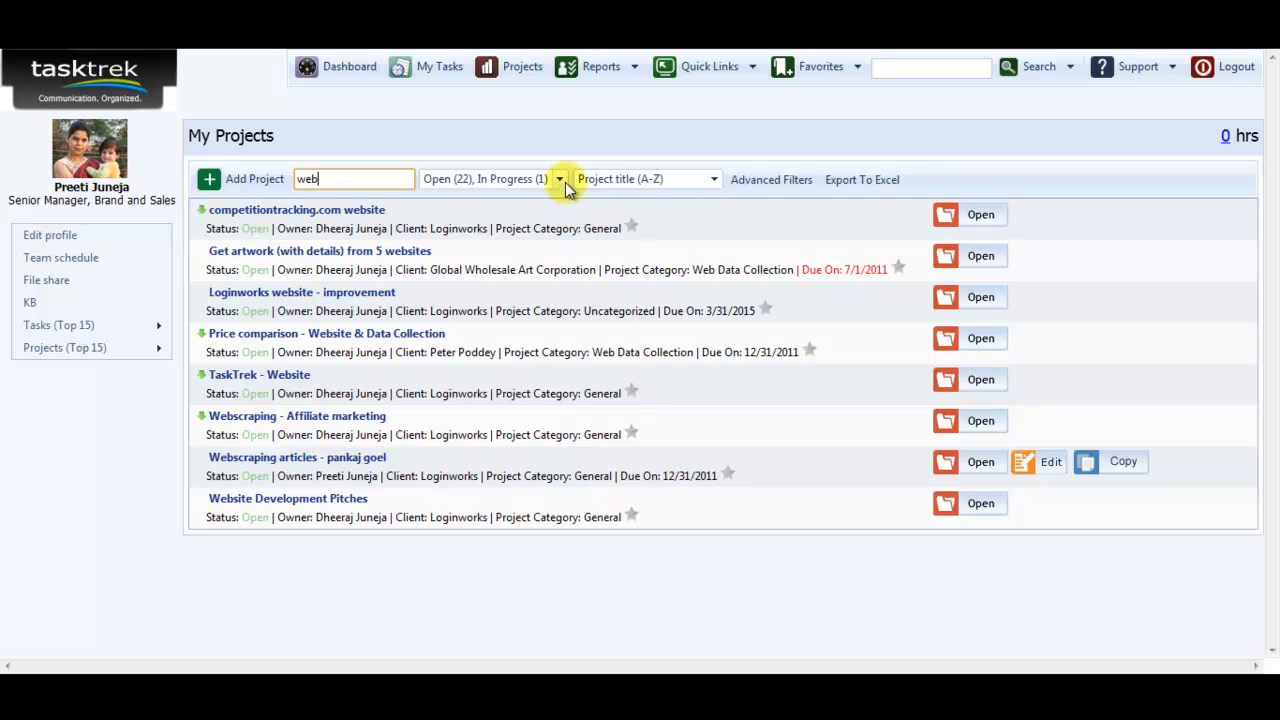
click(560, 179)
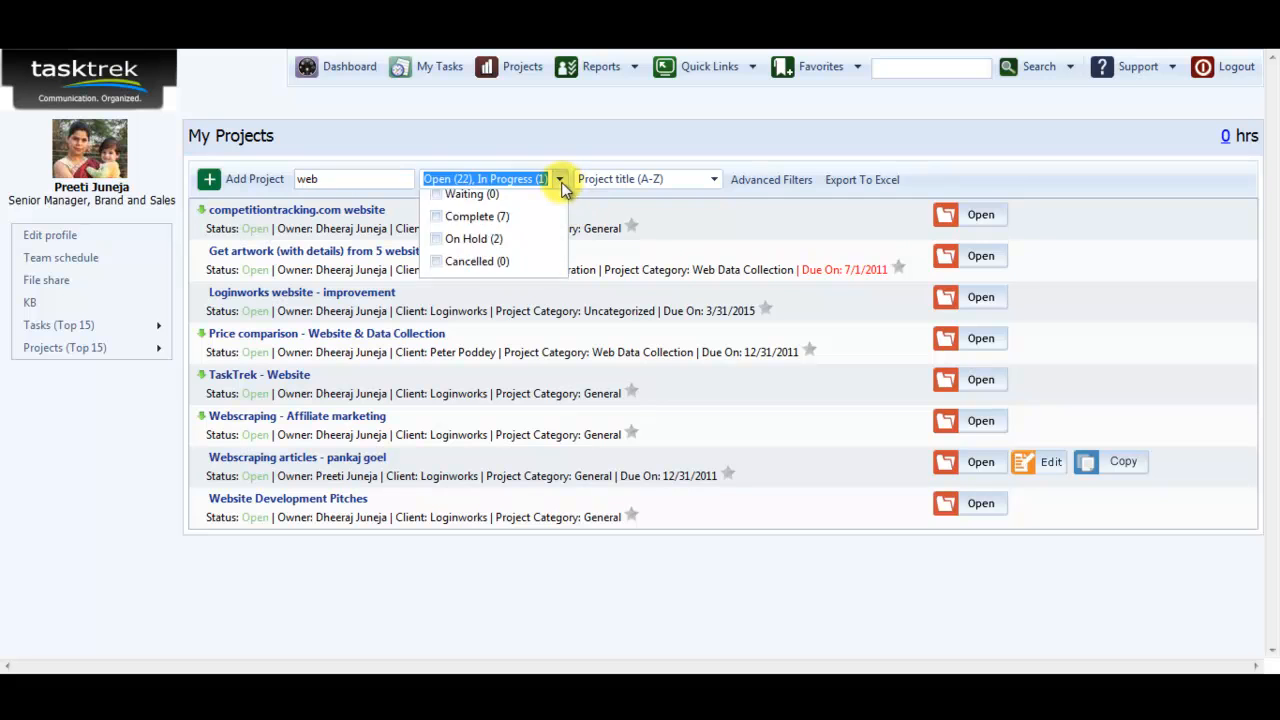
click(712, 179)
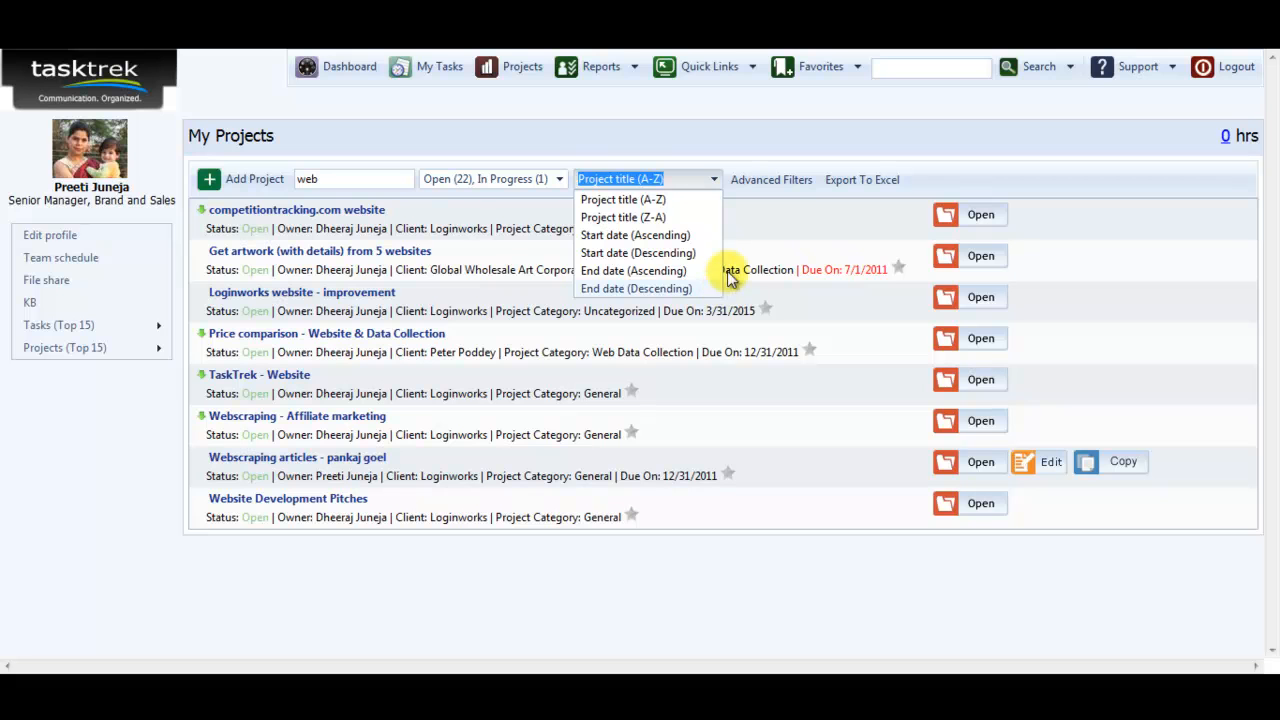
Step: Apply an advanced filter that excludes the General, TaskTrek and Web Data Collection project categories
click(787, 187)
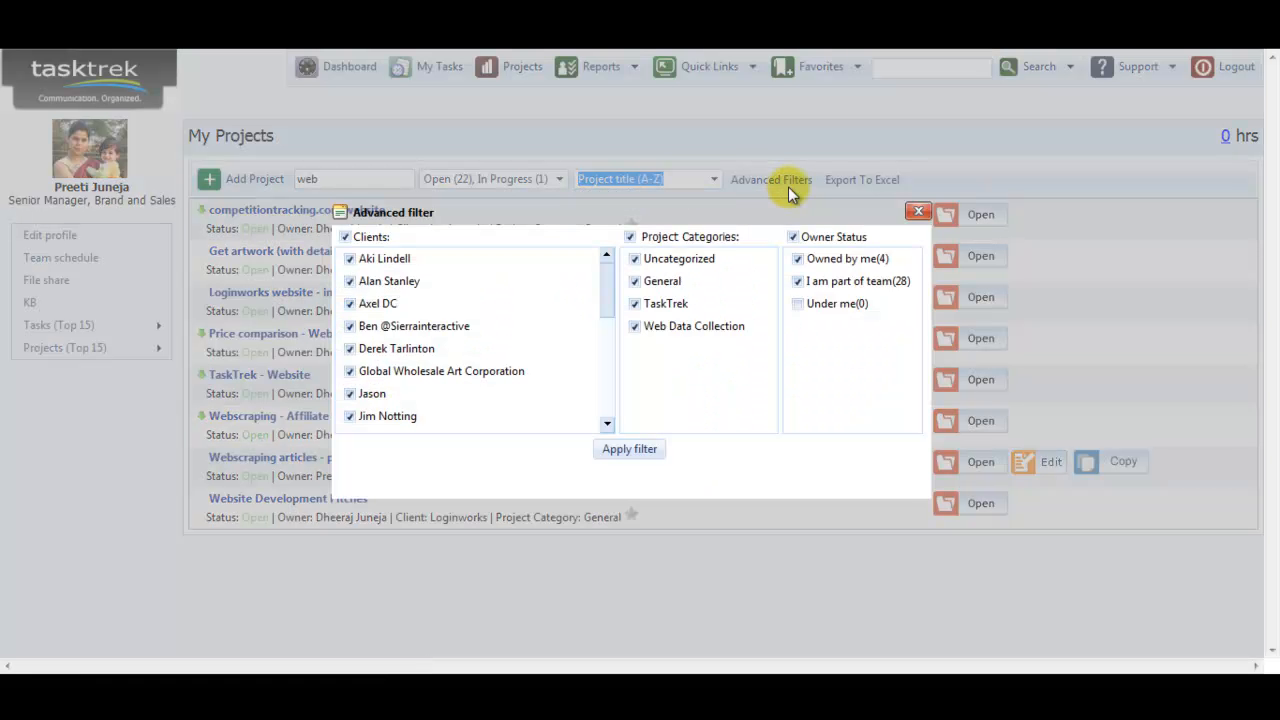
click(636, 325)
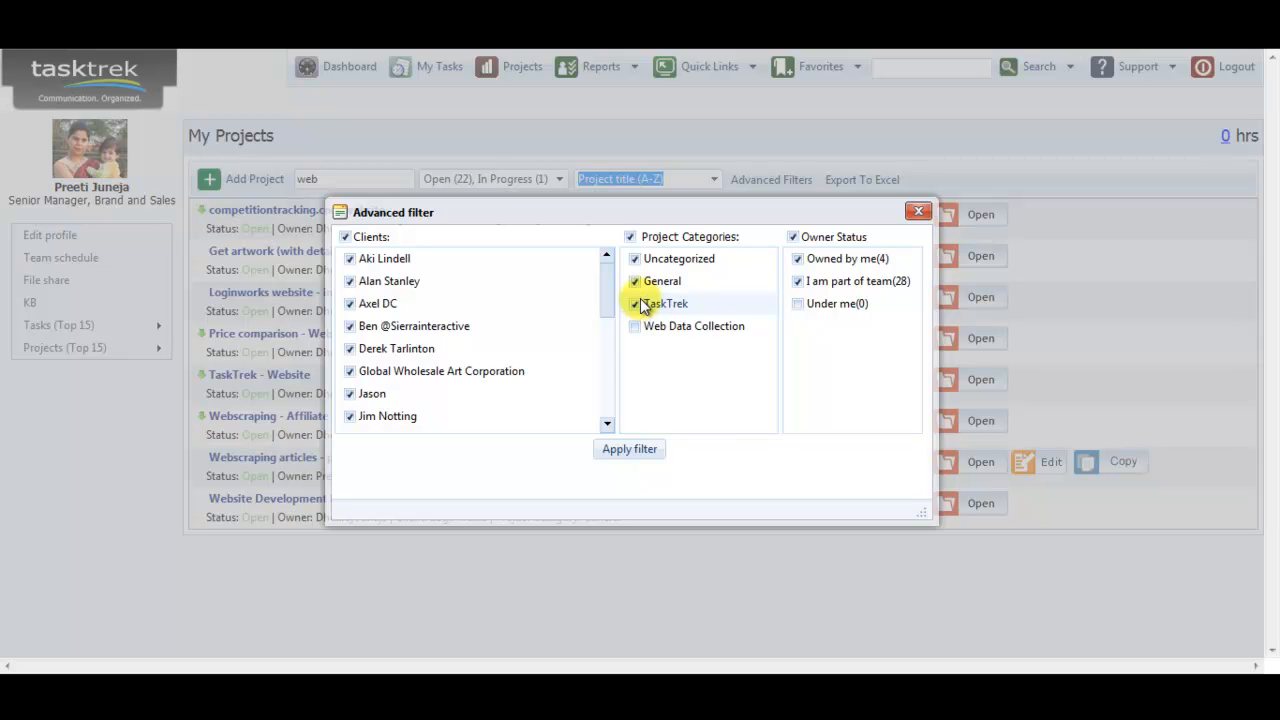
click(646, 280)
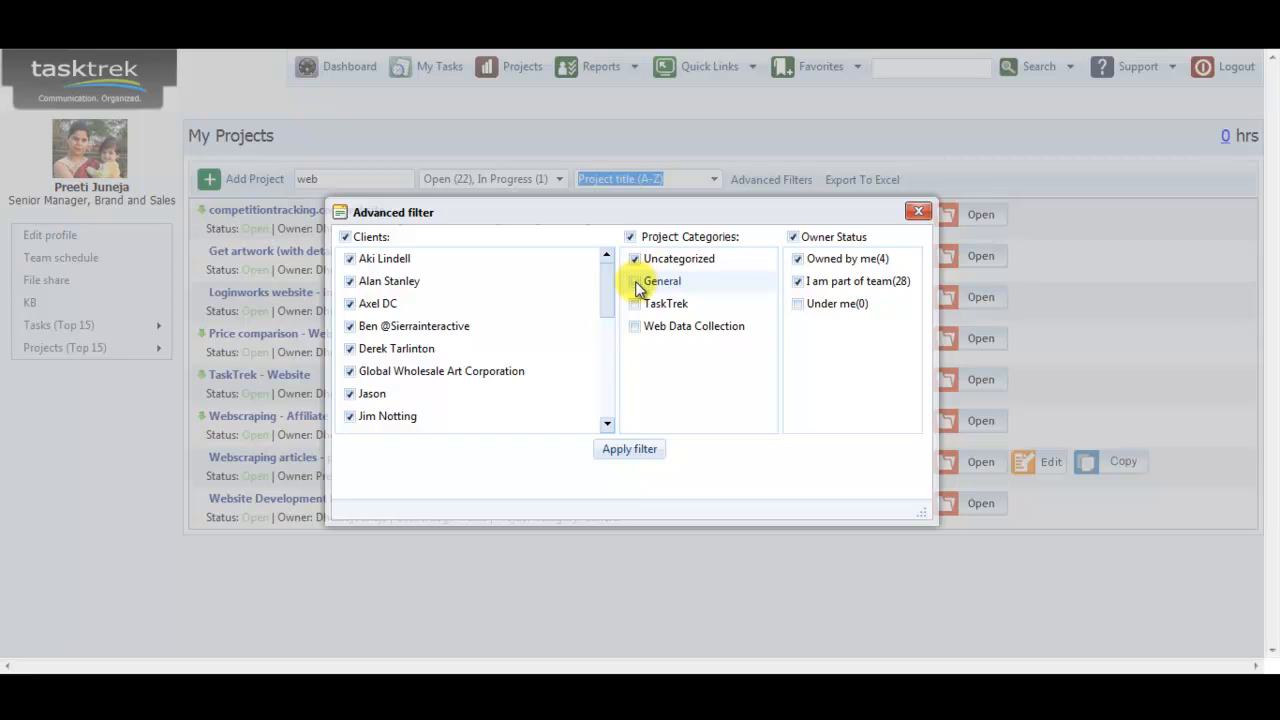
click(640, 448)
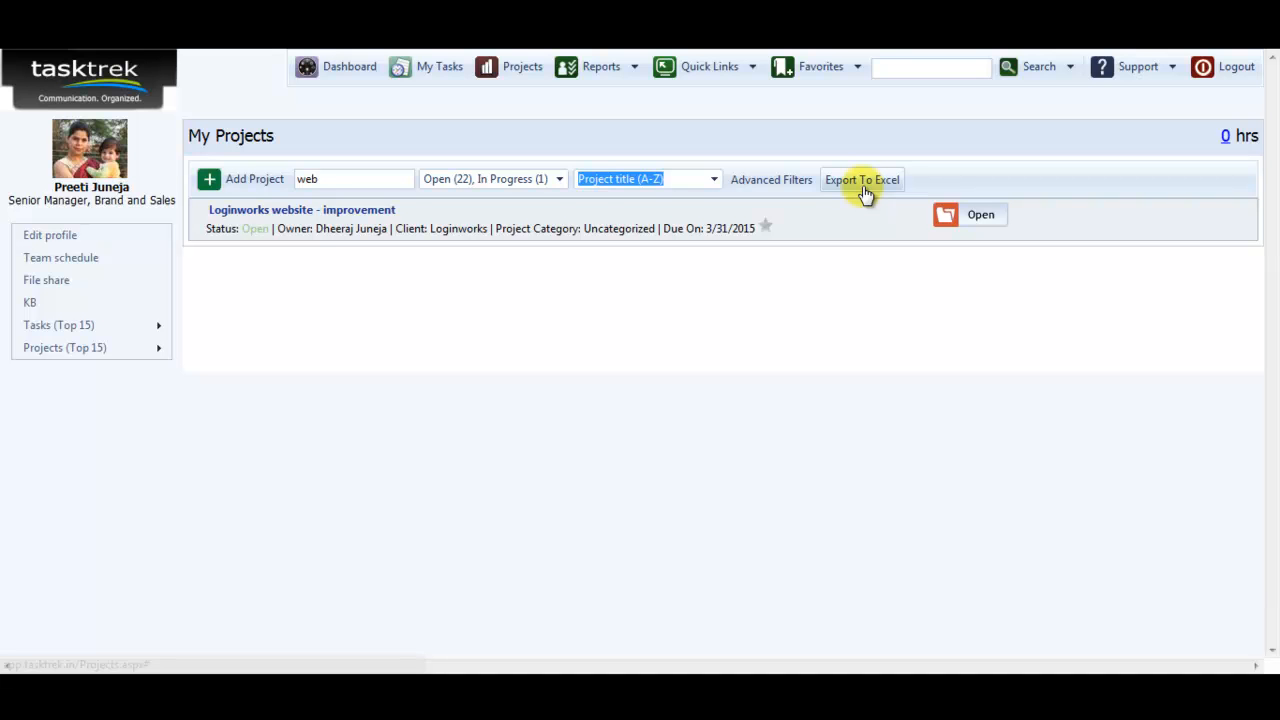
Step: Reload the project list to clear its filters and filter the projects by the name "task"
click(510, 66)
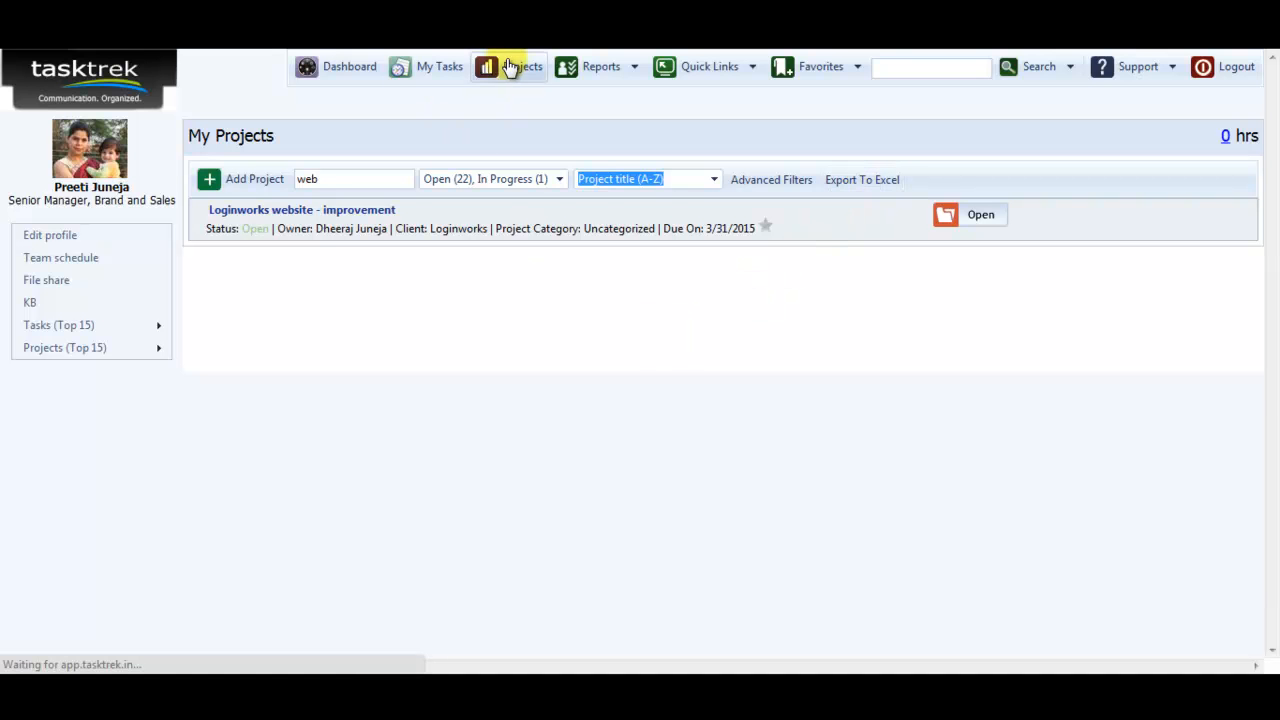
click(356, 172)
text(task)
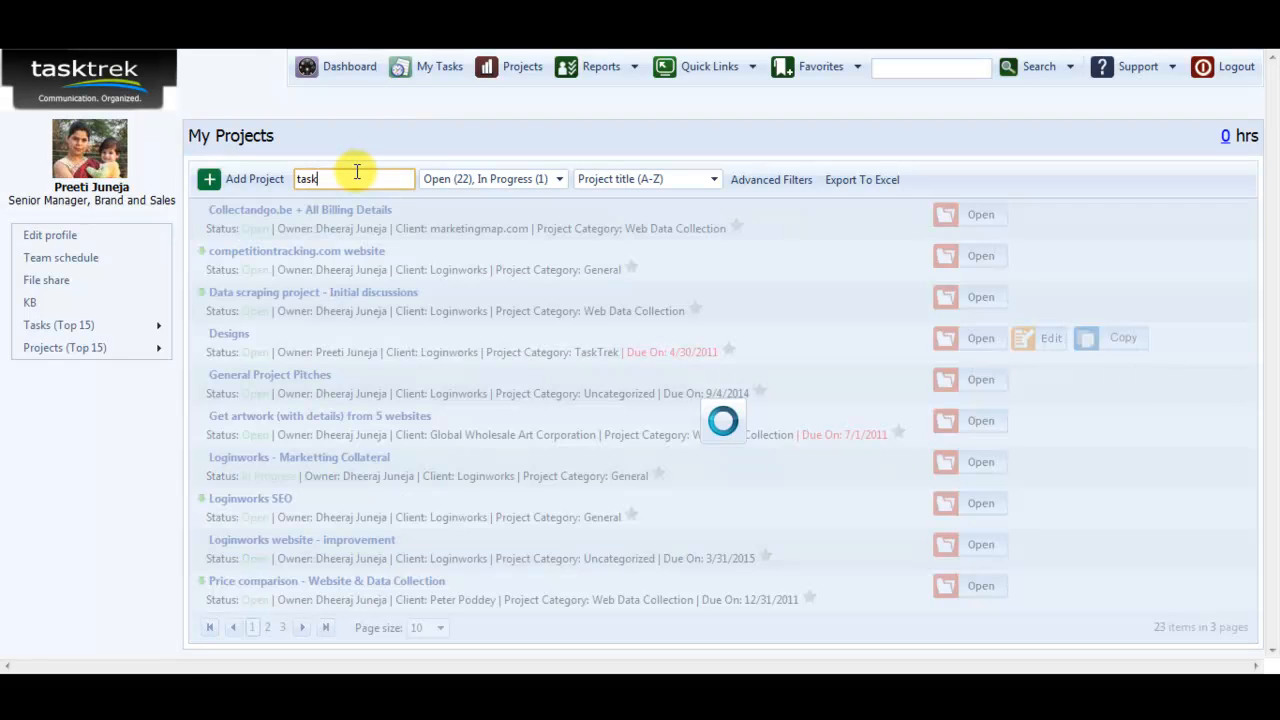
Step: Open the TaskTrek project, examine the form for adding a project task, and cancel it without saving
click(240, 218)
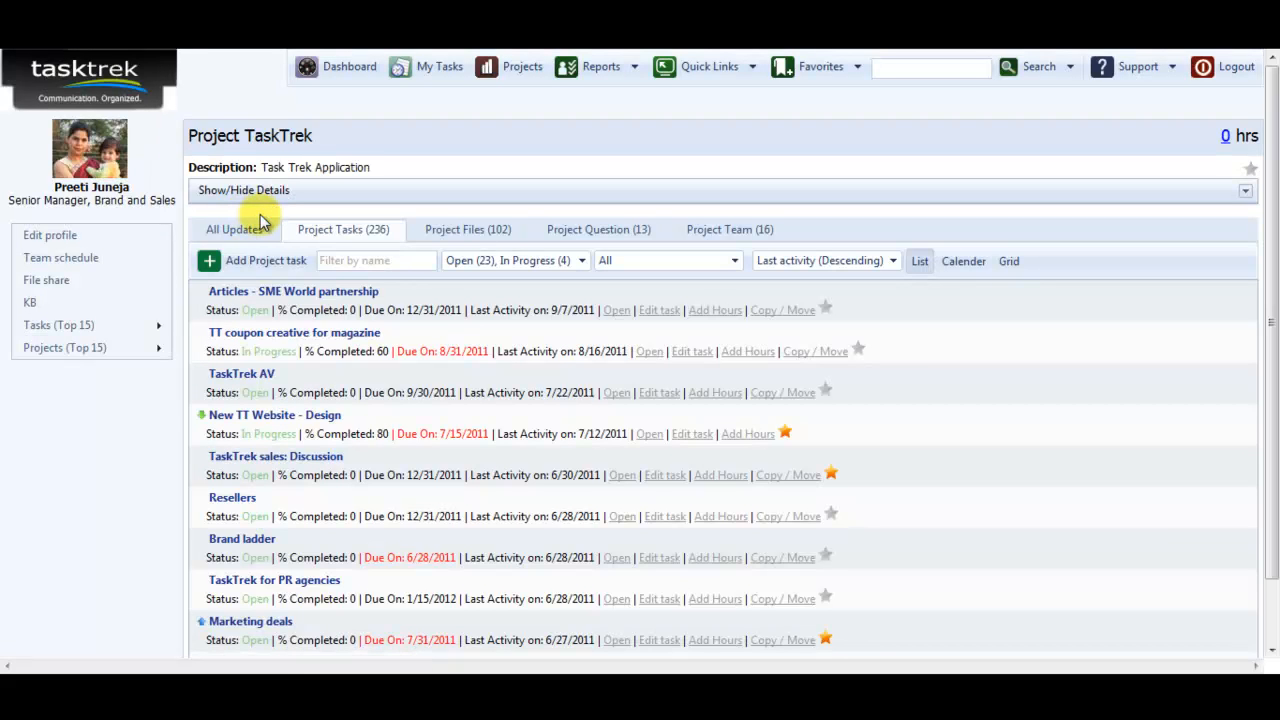
scroll(262, 218, down, 1)
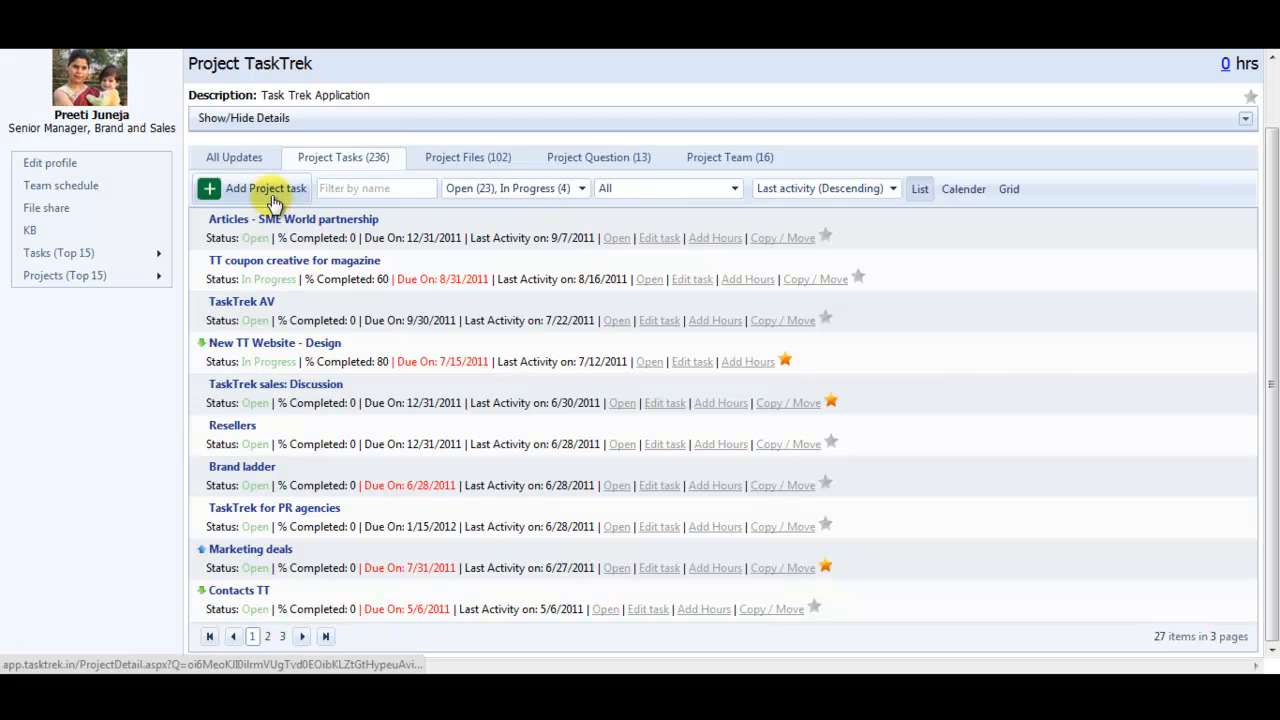
click(272, 194)
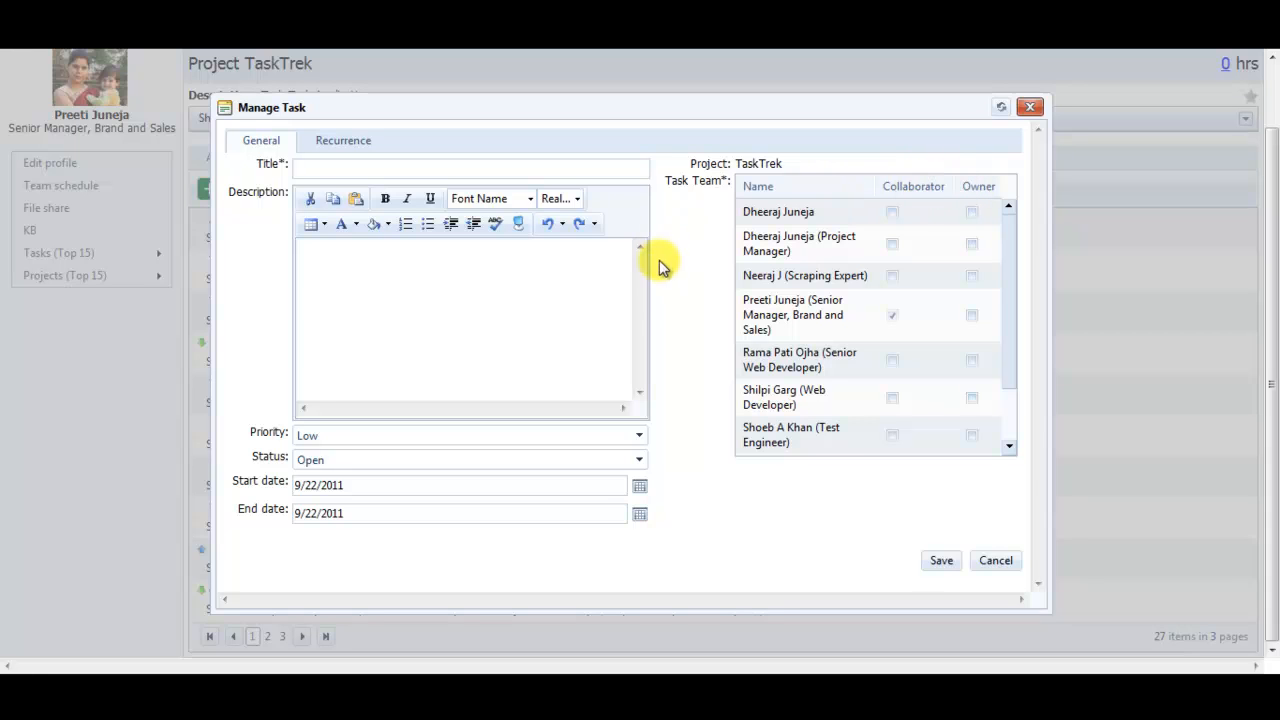
click(1005, 566)
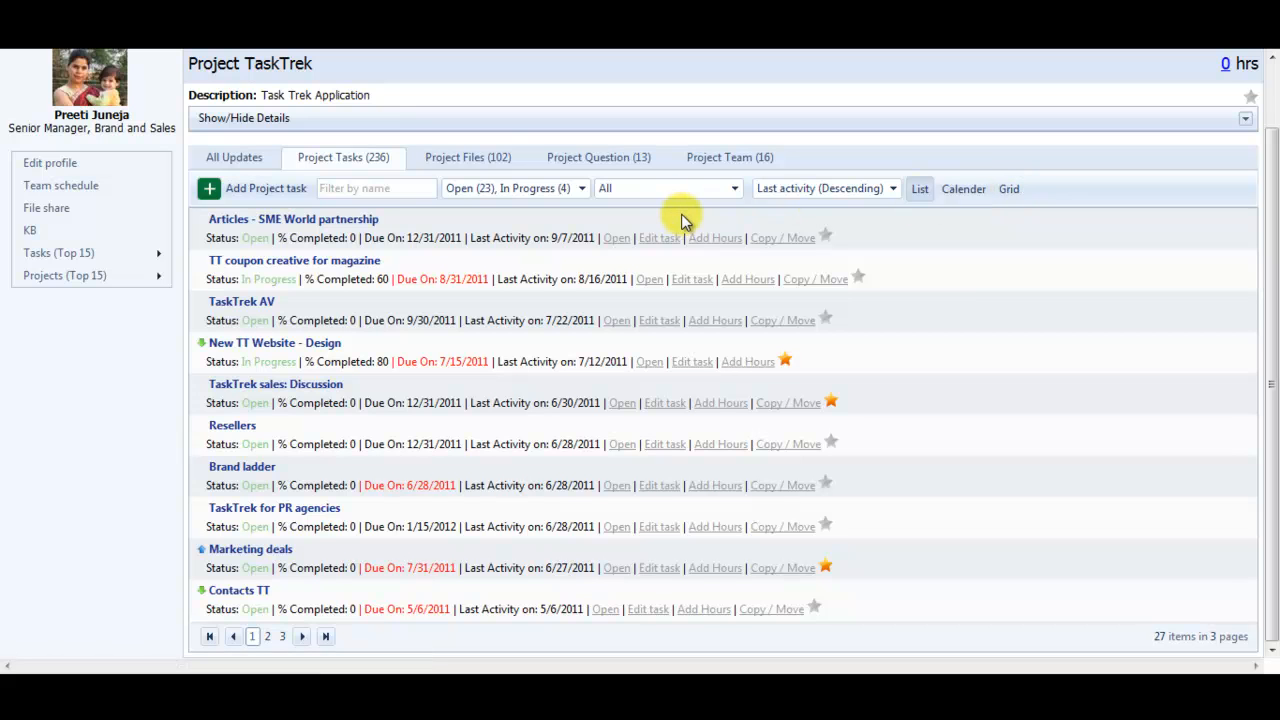
Step: Show the project's files and expand the Website Design and Marketing Material folders
click(460, 162)
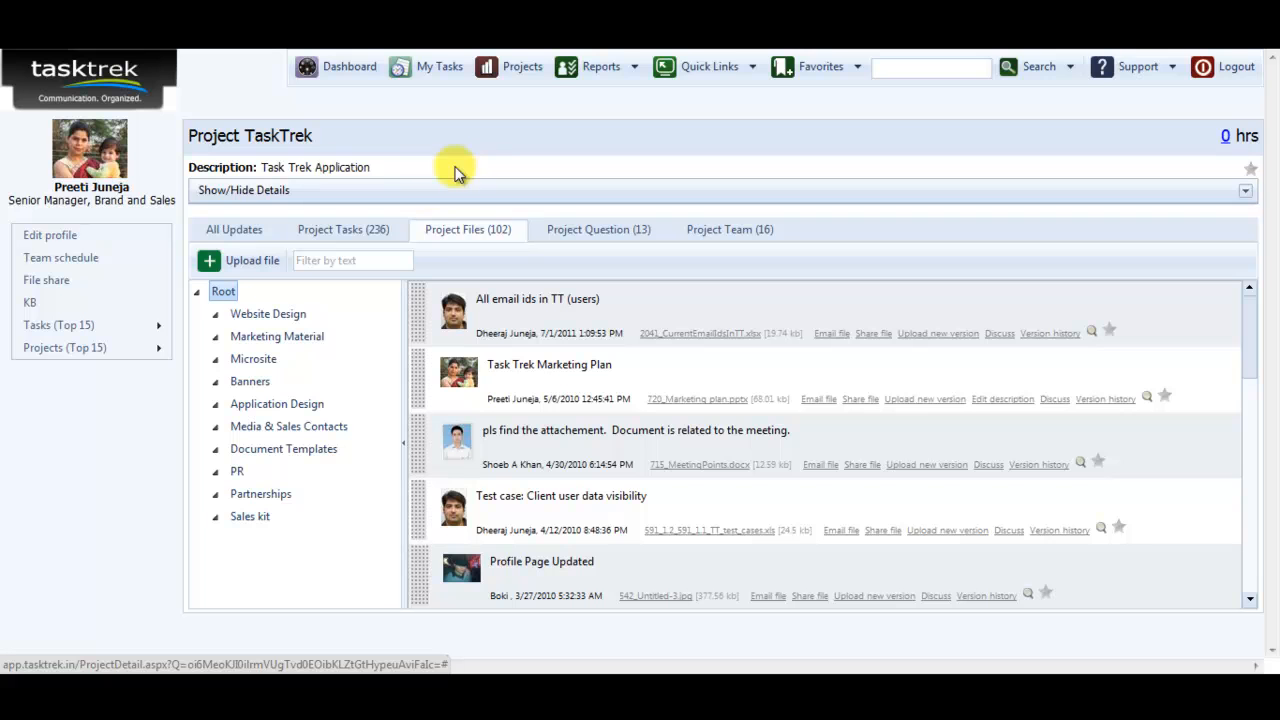
click(216, 316)
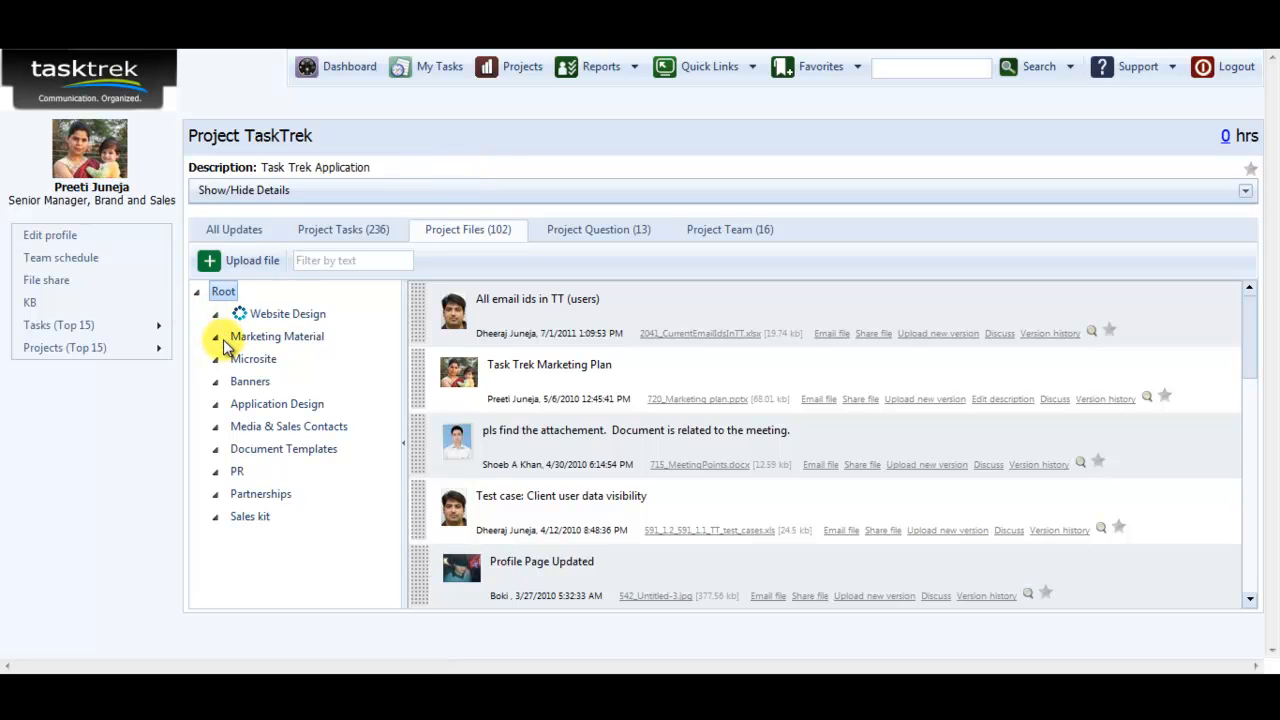
click(216, 384)
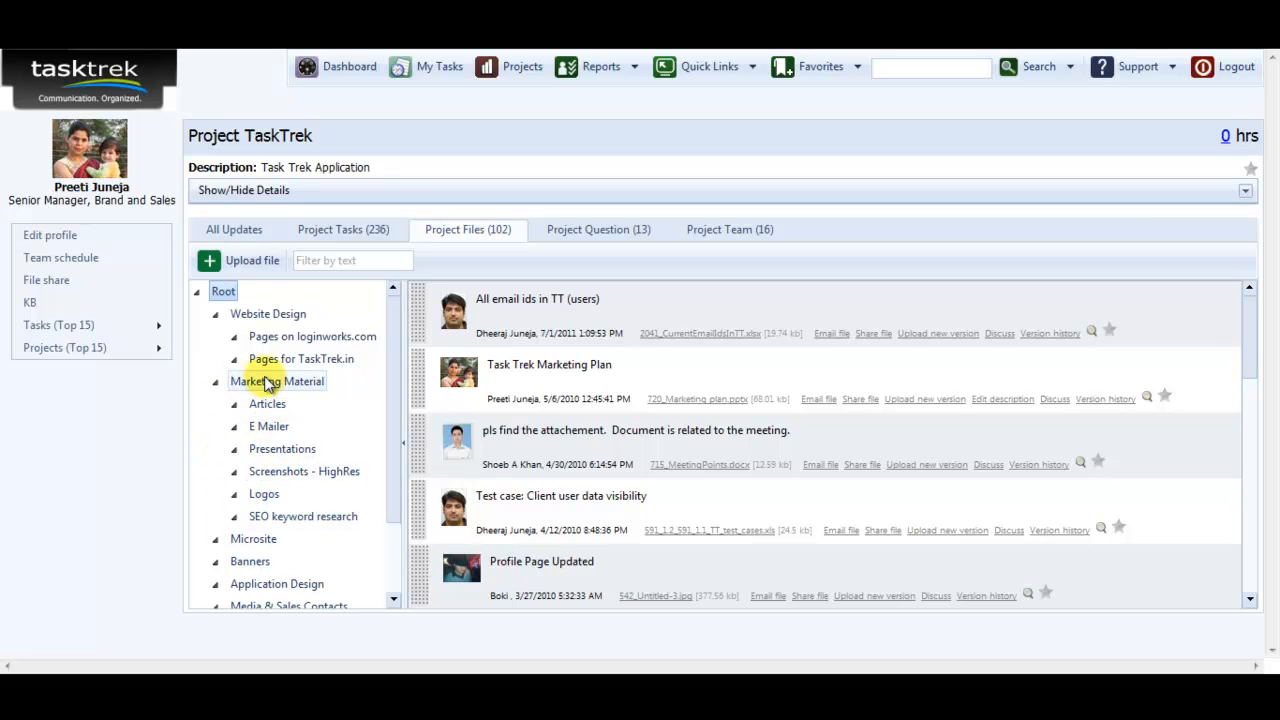
Step: Create a new folder under Root in the project files and rename it as Demo
right_click(226, 290)
click(262, 301)
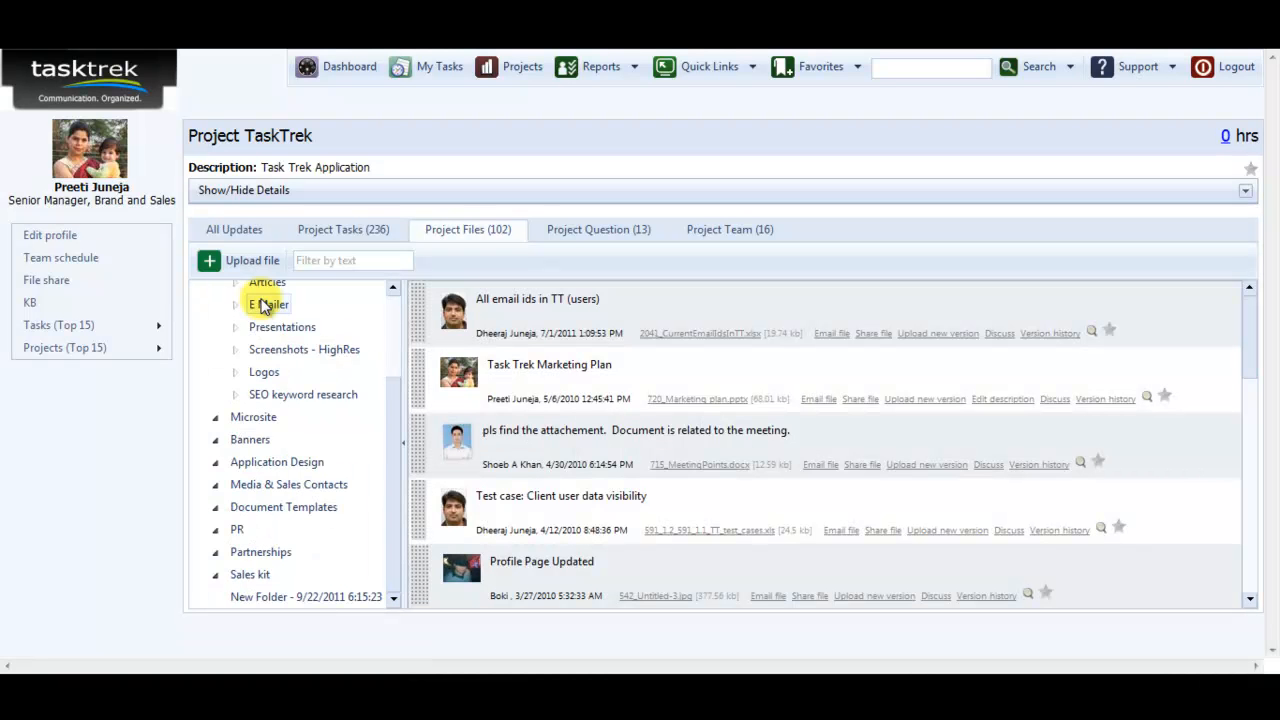
click(262, 595)
right_click(268, 594)
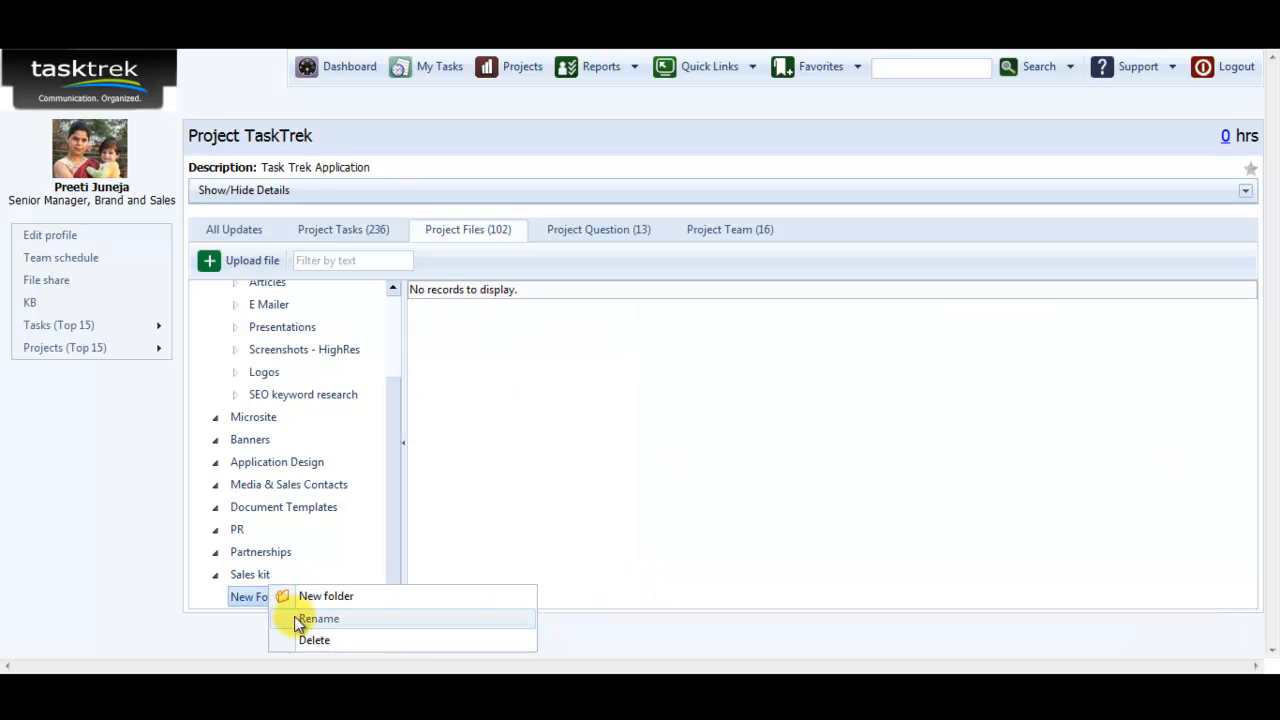
click(296, 617)
text(DE)
key(BackSpace)
text(emo)
key(Return)
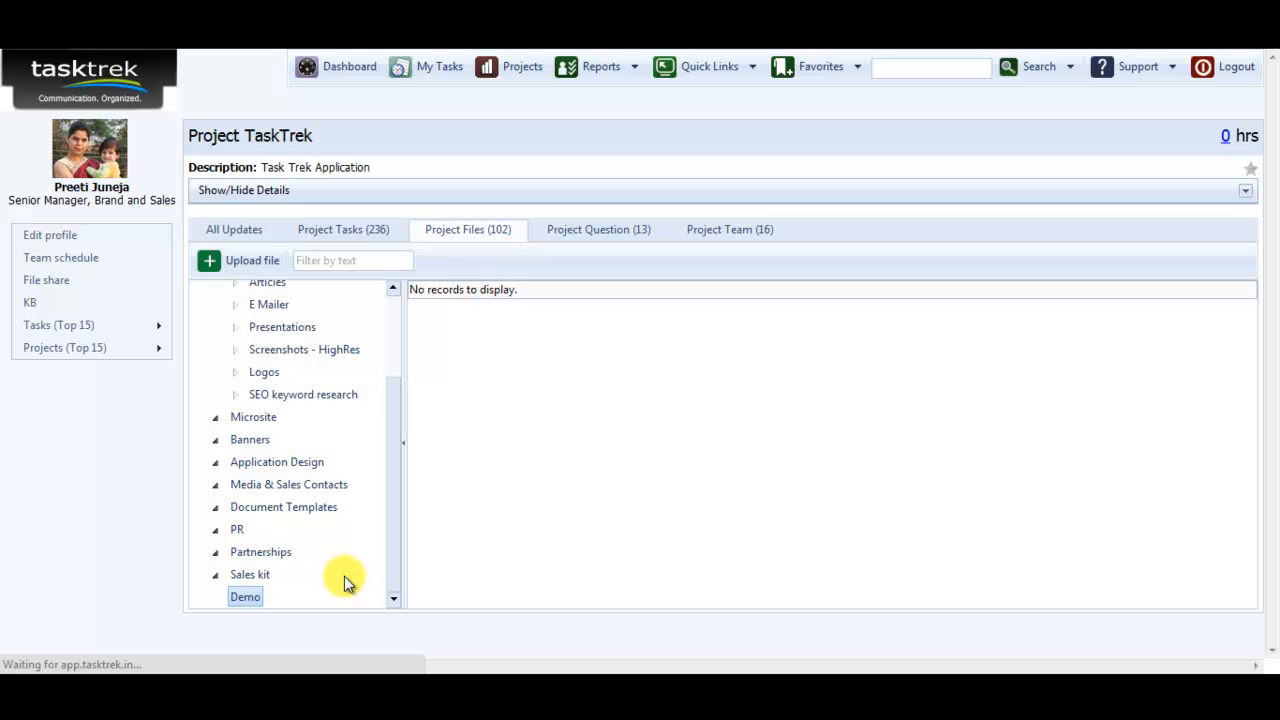
Step: Upload TaskTrek-new.jpg to the Demo folder with the description "Image", visible to the first listed team member
click(251, 263)
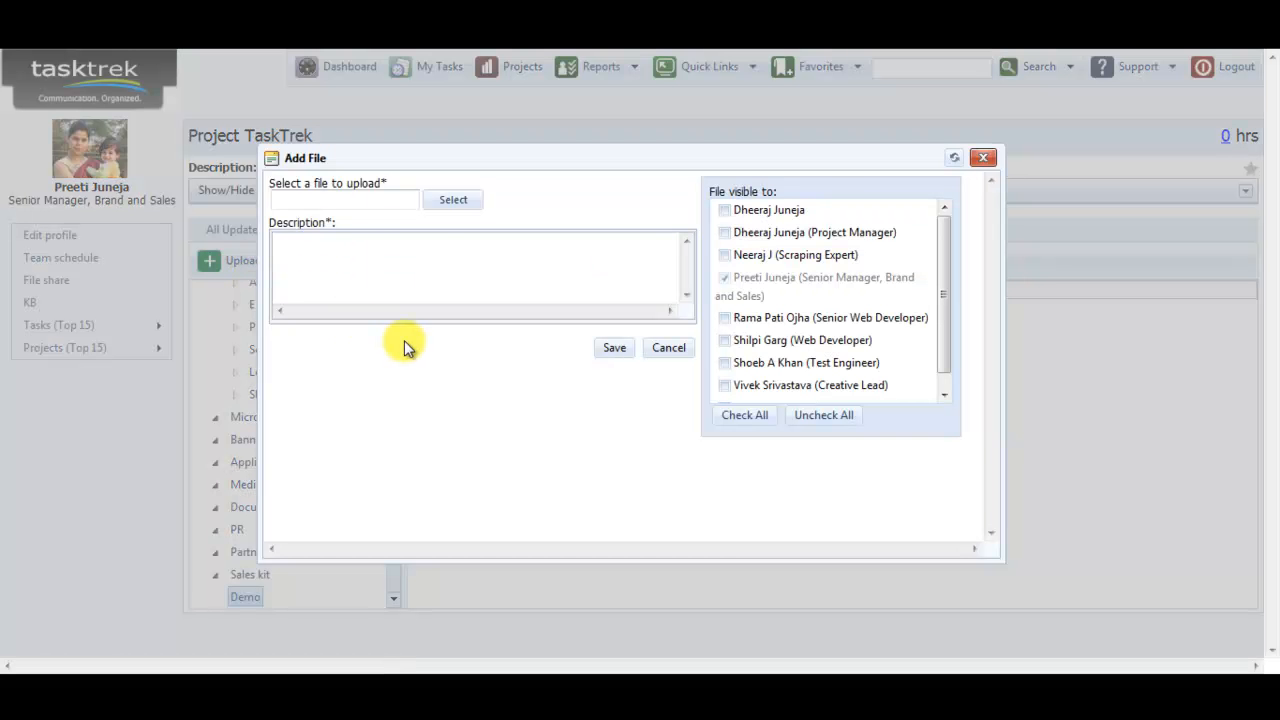
click(456, 201)
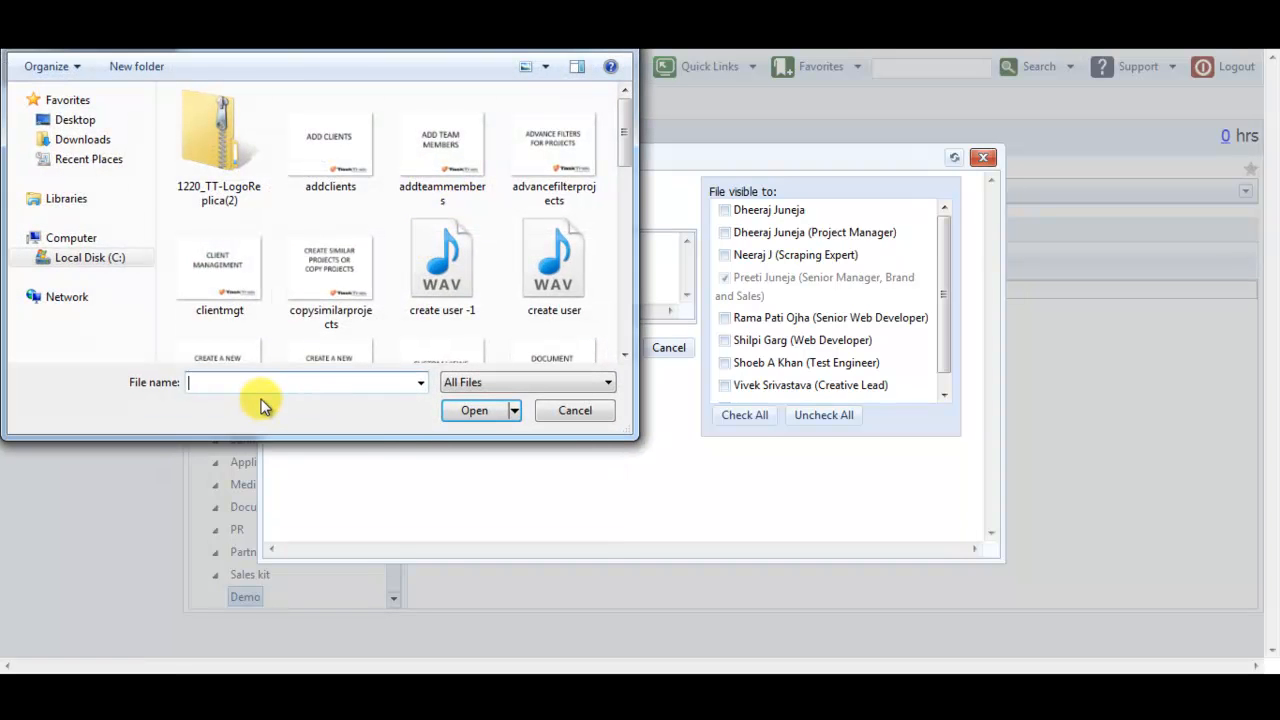
text(task)
click(262, 436)
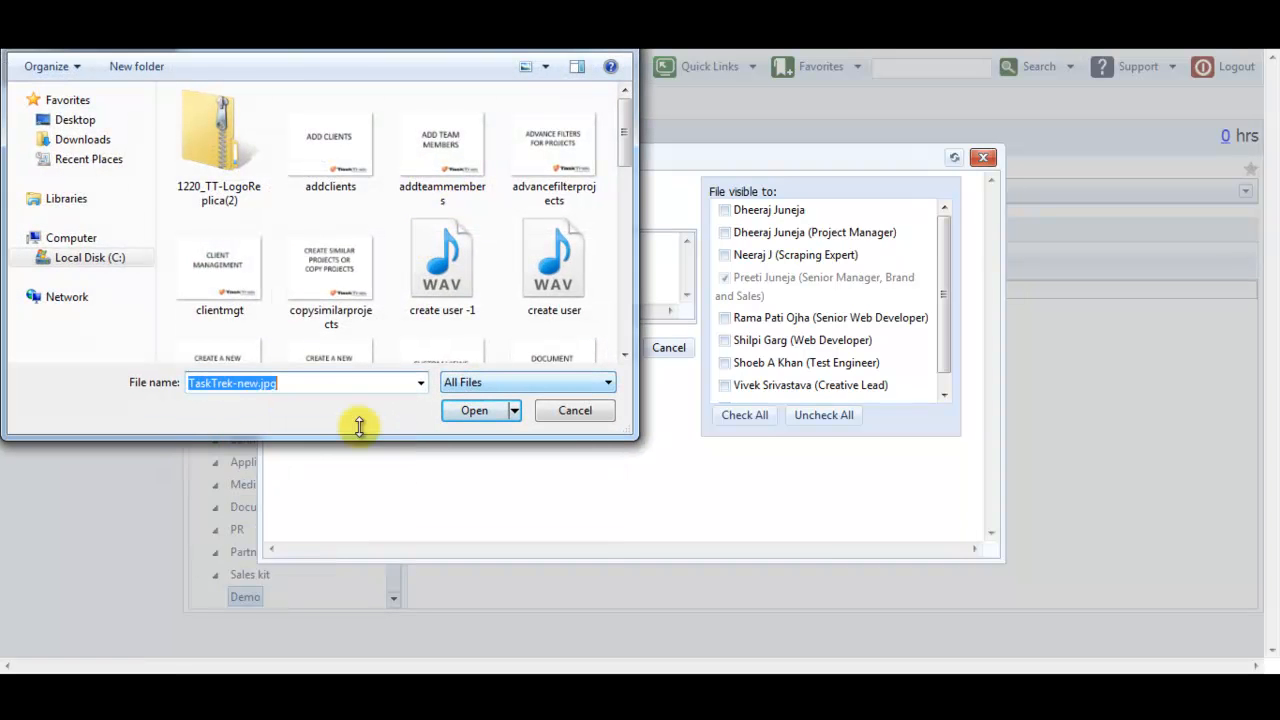
click(473, 410)
text(Image)
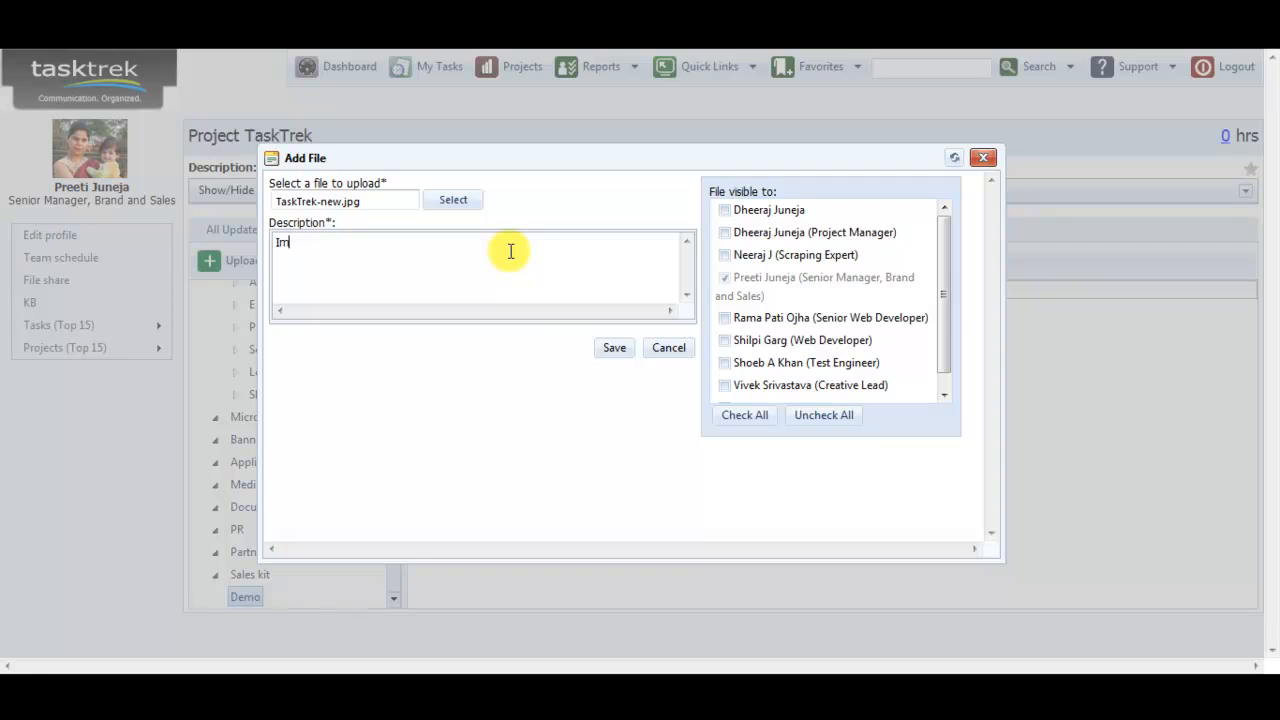
click(726, 212)
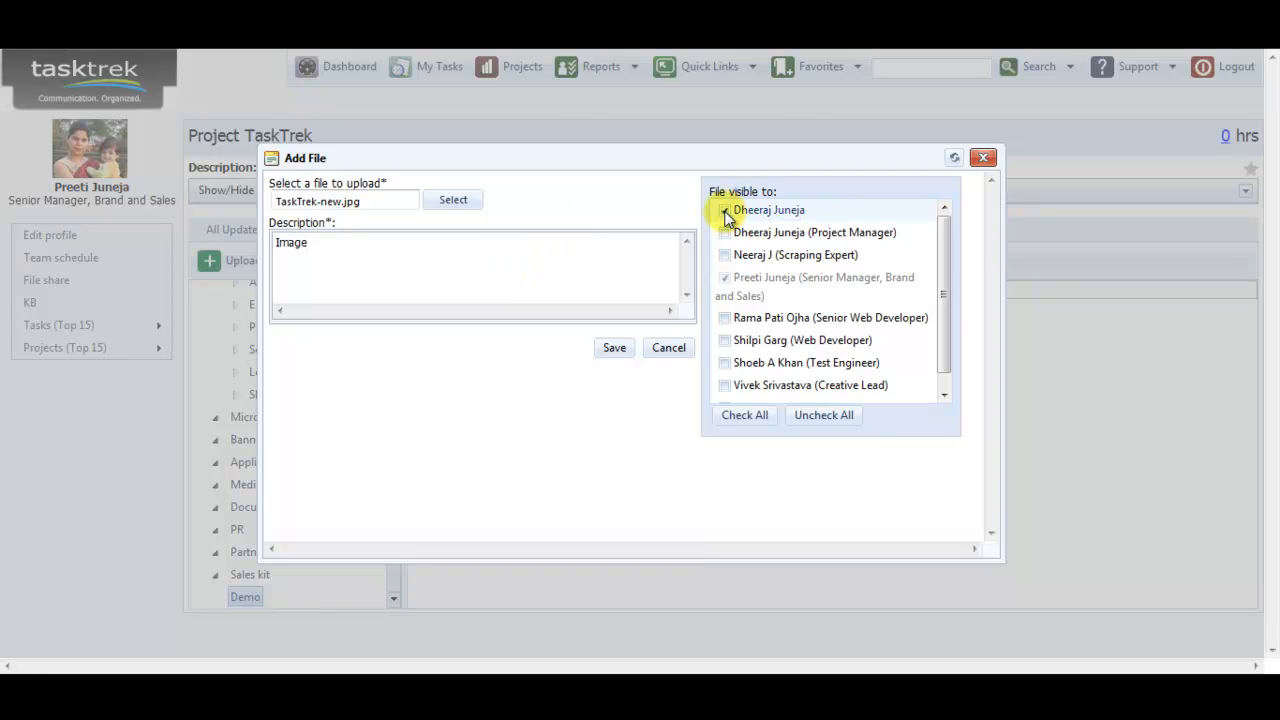
click(614, 347)
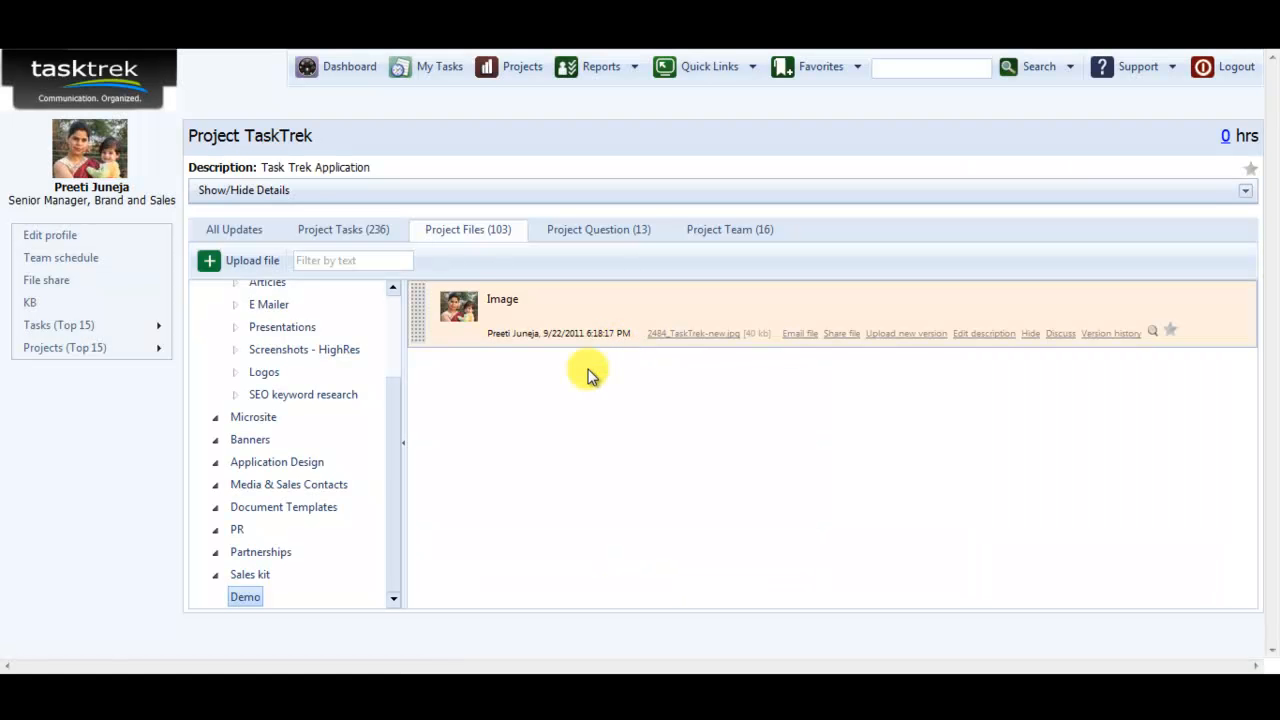
Step: Examine the version history of the agency presentation in the Presentations folder and mark that file as a favorite
mouse_move(419, 328)
mouse_down()
mouse_move(406, 371)
mouse_move(251, 571)
mouse_move(237, 395)
mouse_move(262, 391)
mouse_move(262, 371)
mouse_move(425, 317)
mouse_move(418, 326)
mouse_up()
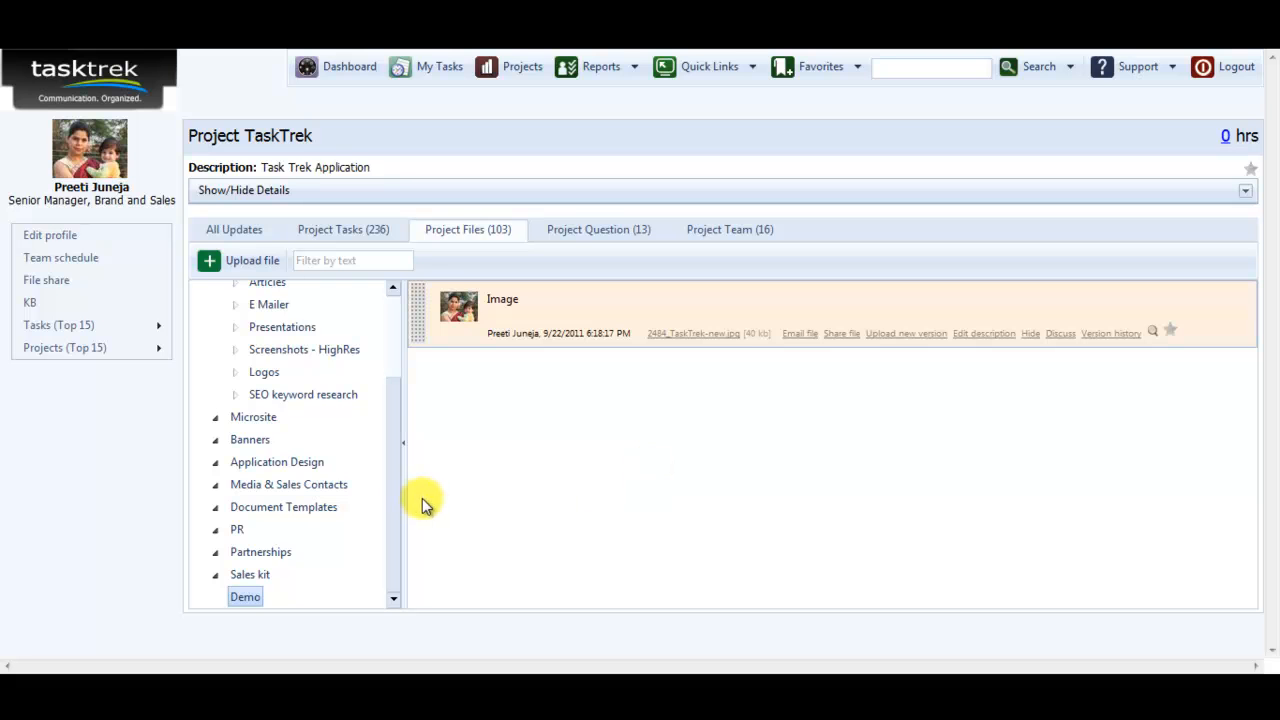
drag(393, 497, 391, 409)
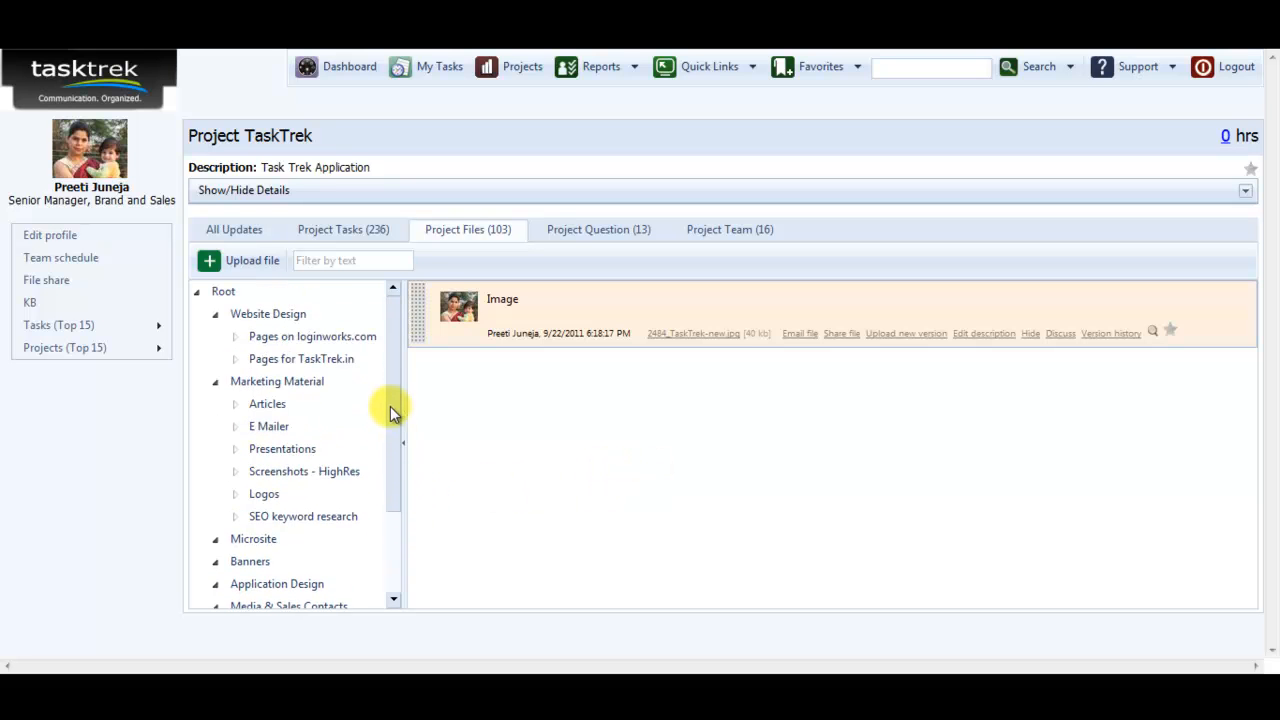
click(268, 456)
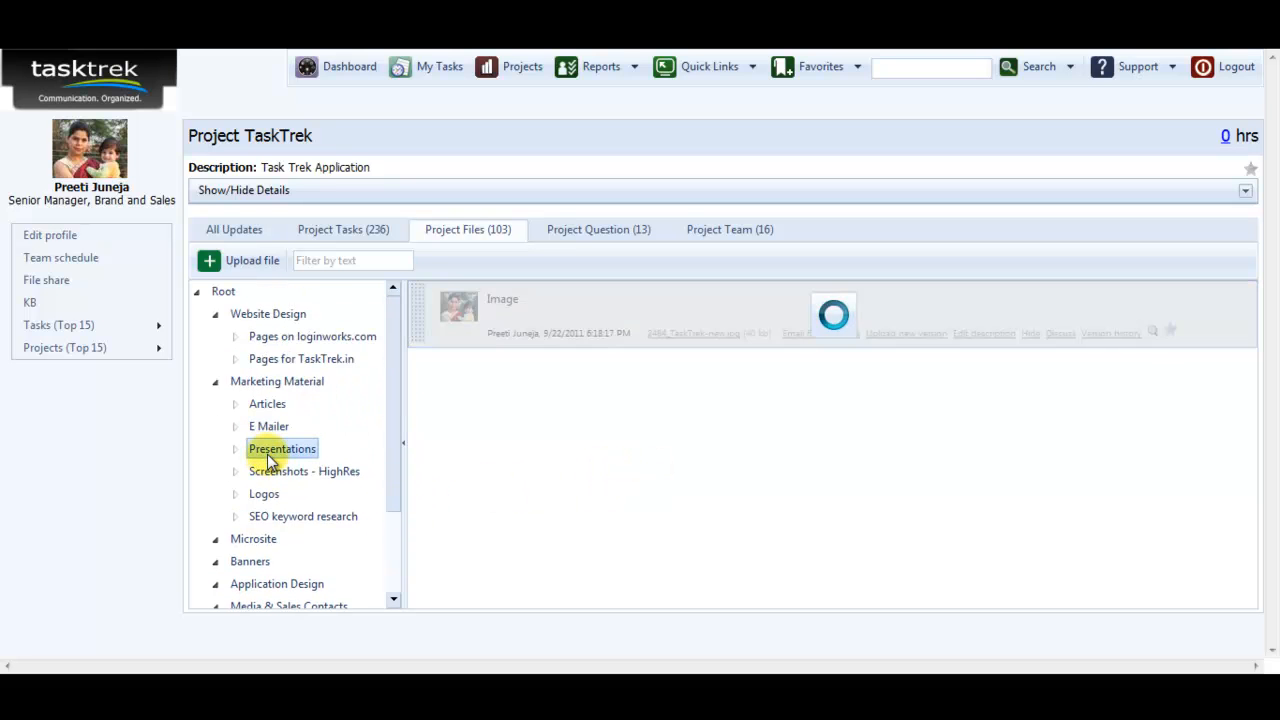
mouse_move(490, 352)
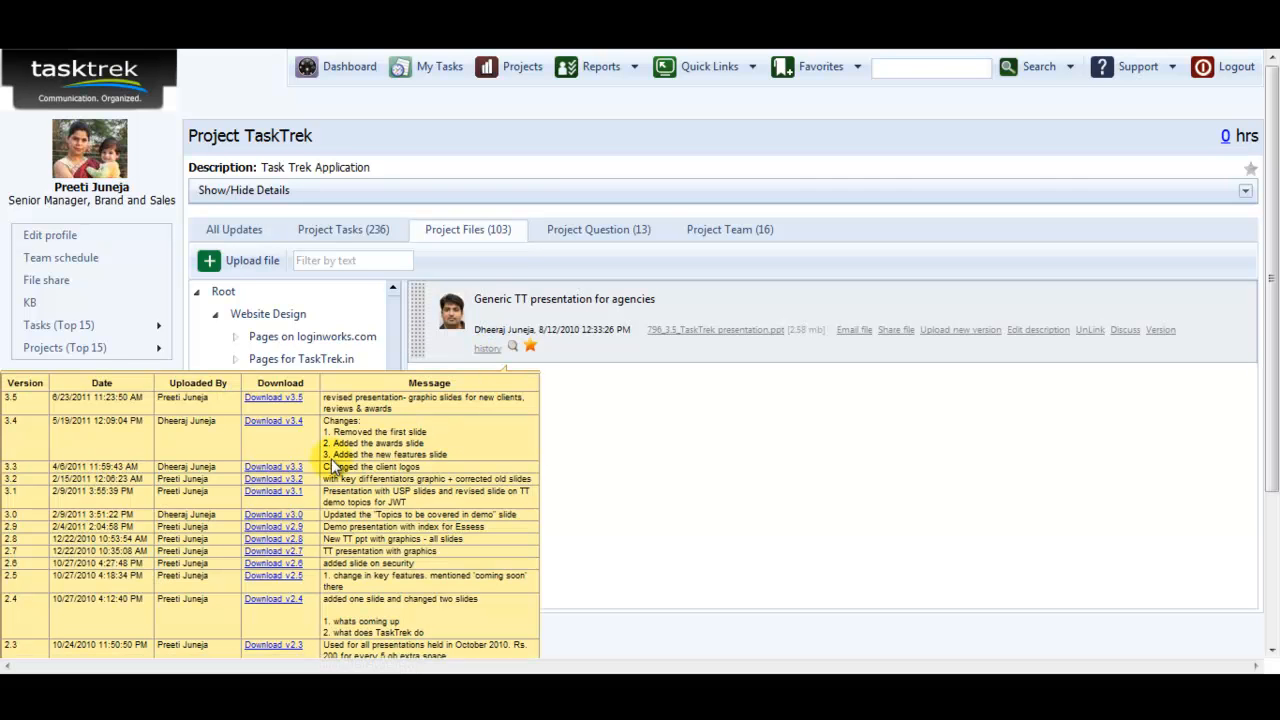
scroll(324, 490, down, 3)
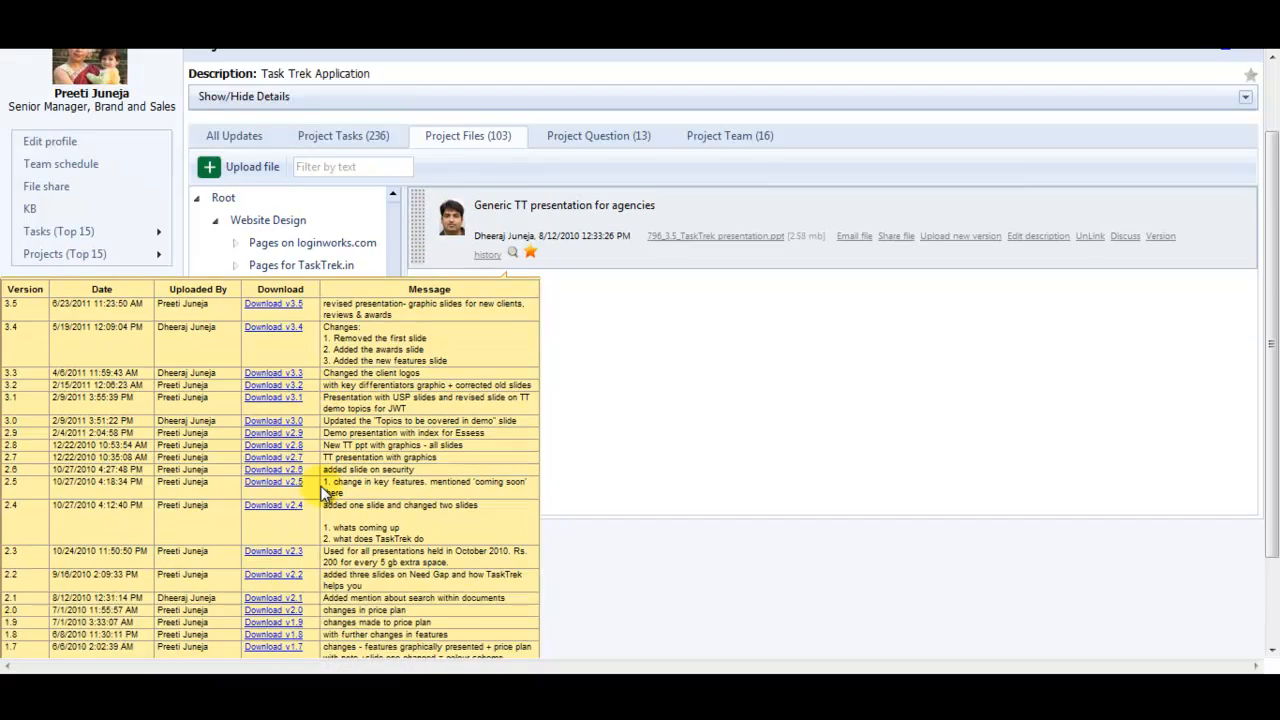
scroll(324, 493, up, 4)
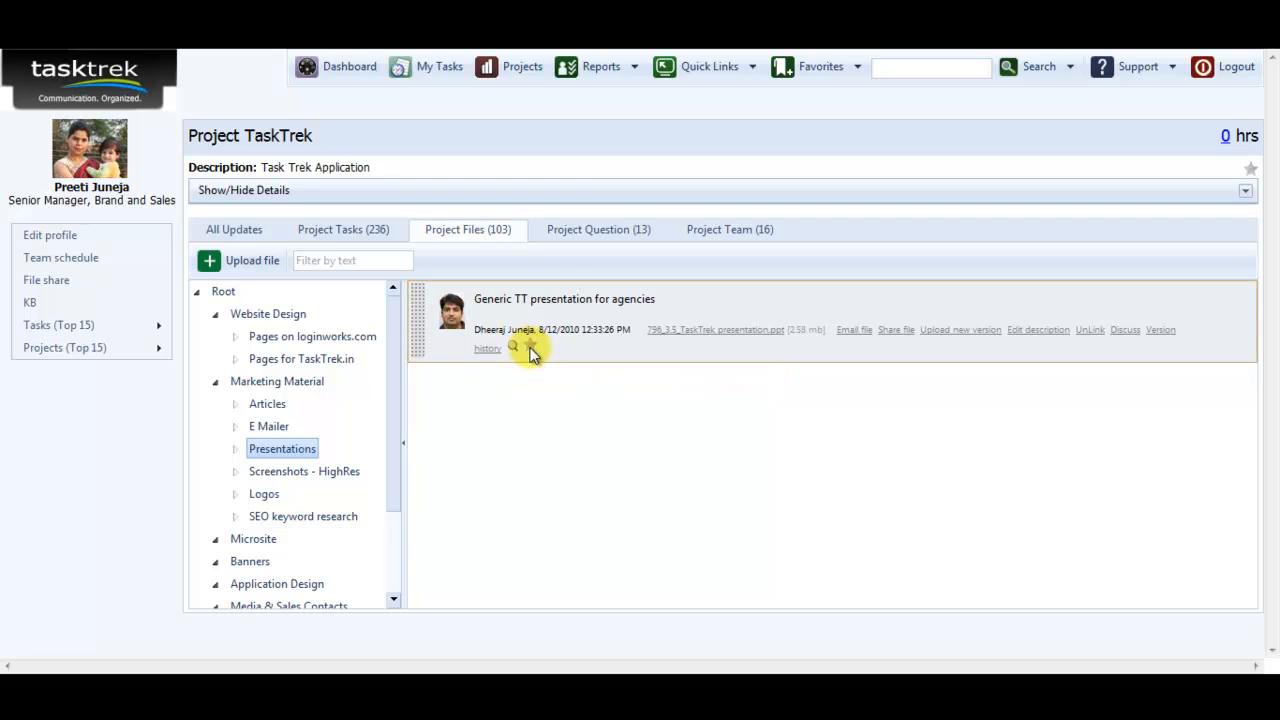
click(530, 348)
Step: View all project updates, then open the project task "Articles - SME World partnership" and review its messages
click(258, 232)
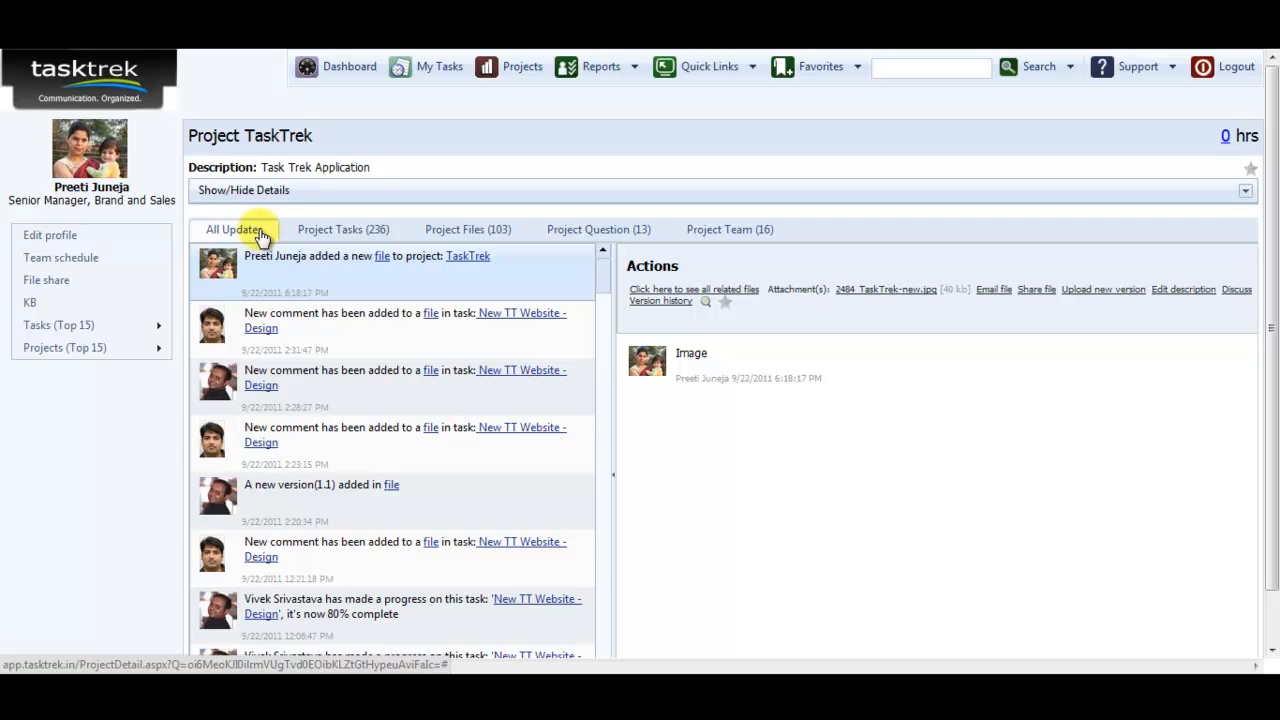
click(336, 242)
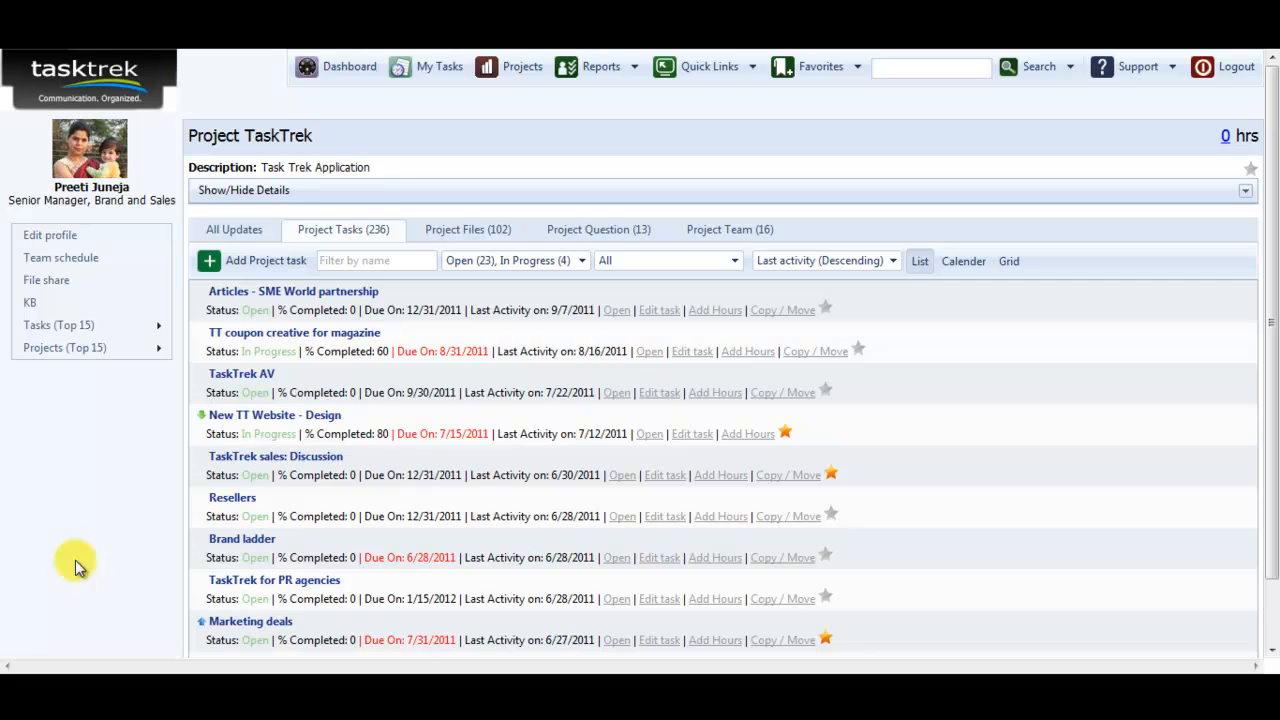
click(370, 295)
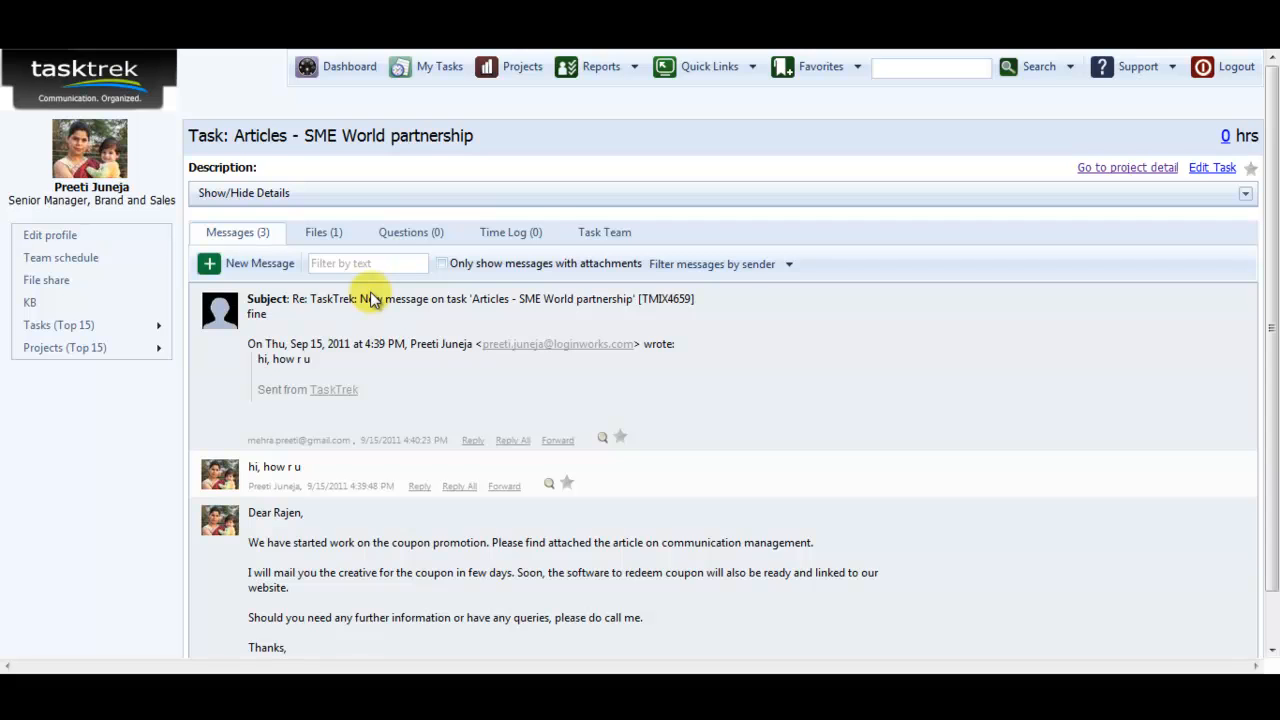
scroll(514, 403, down, 1)
scroll(515, 407, up, 1)
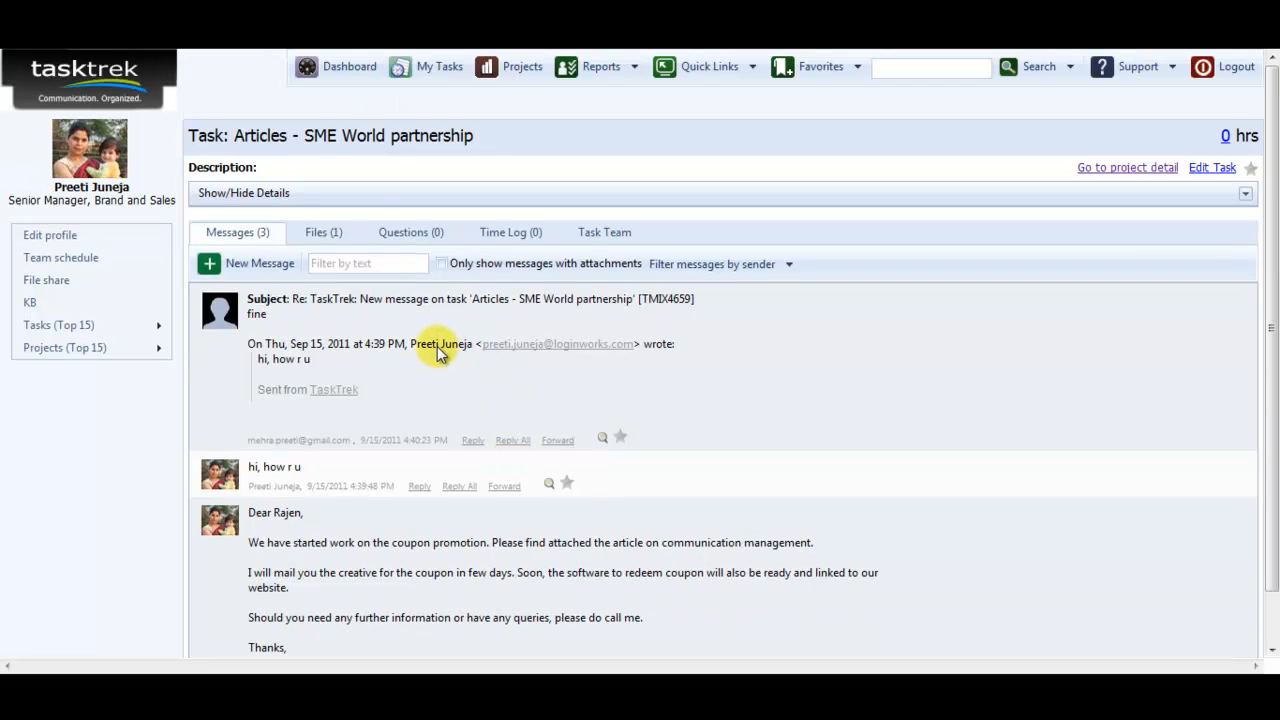
Step: Compose a new task message with the text "TaskTrek's Logo" and attach Logo-small.jpg
click(242, 265)
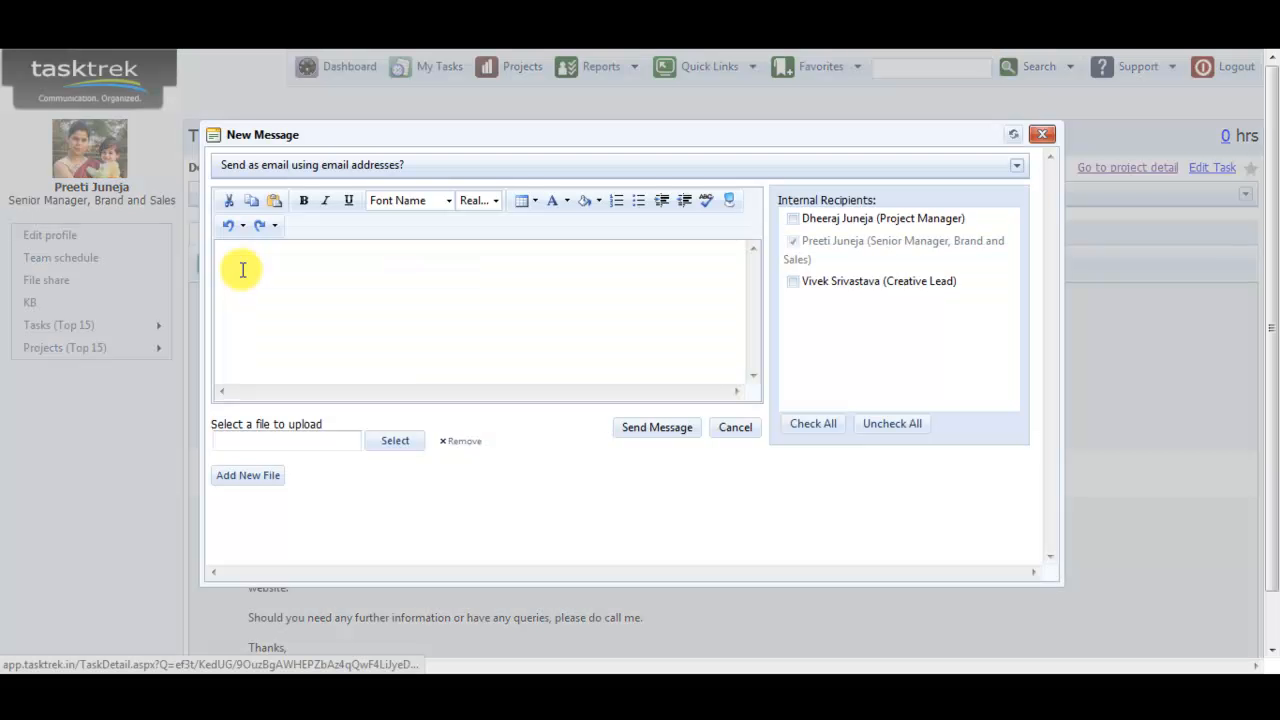
click(306, 281)
text(T)
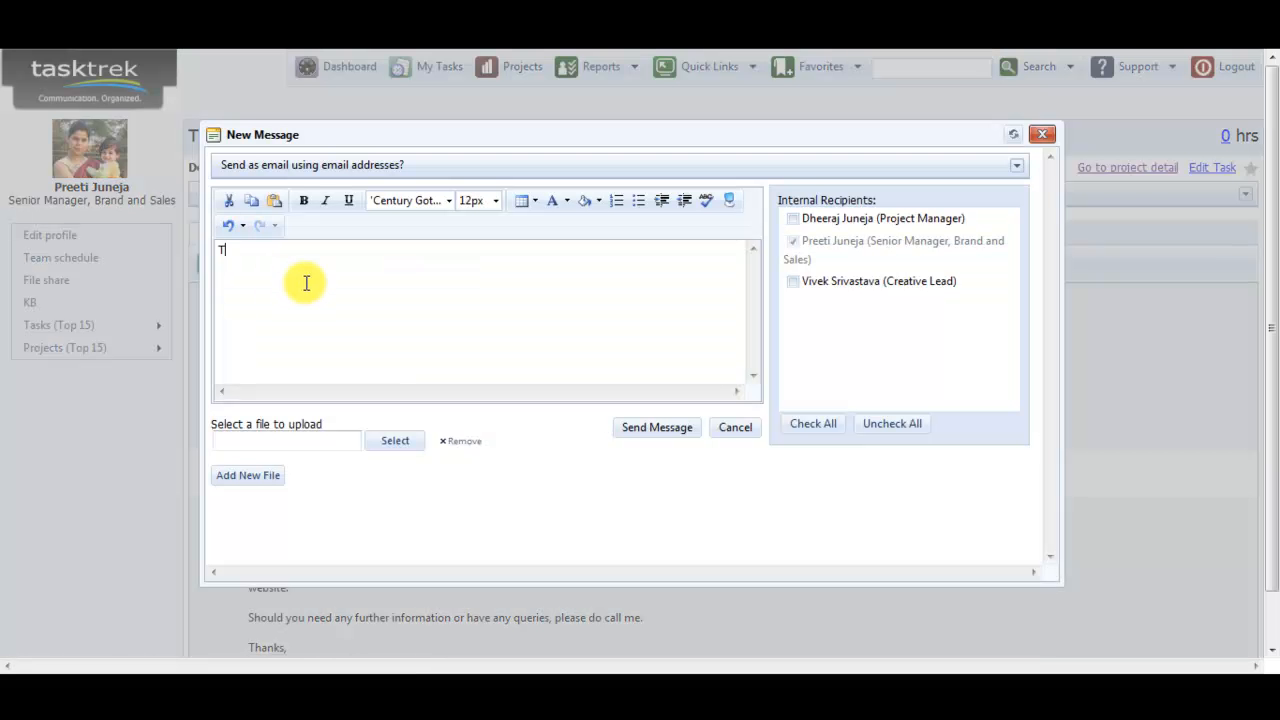
text(askTrek's Logo)
click(406, 437)
text(lo)
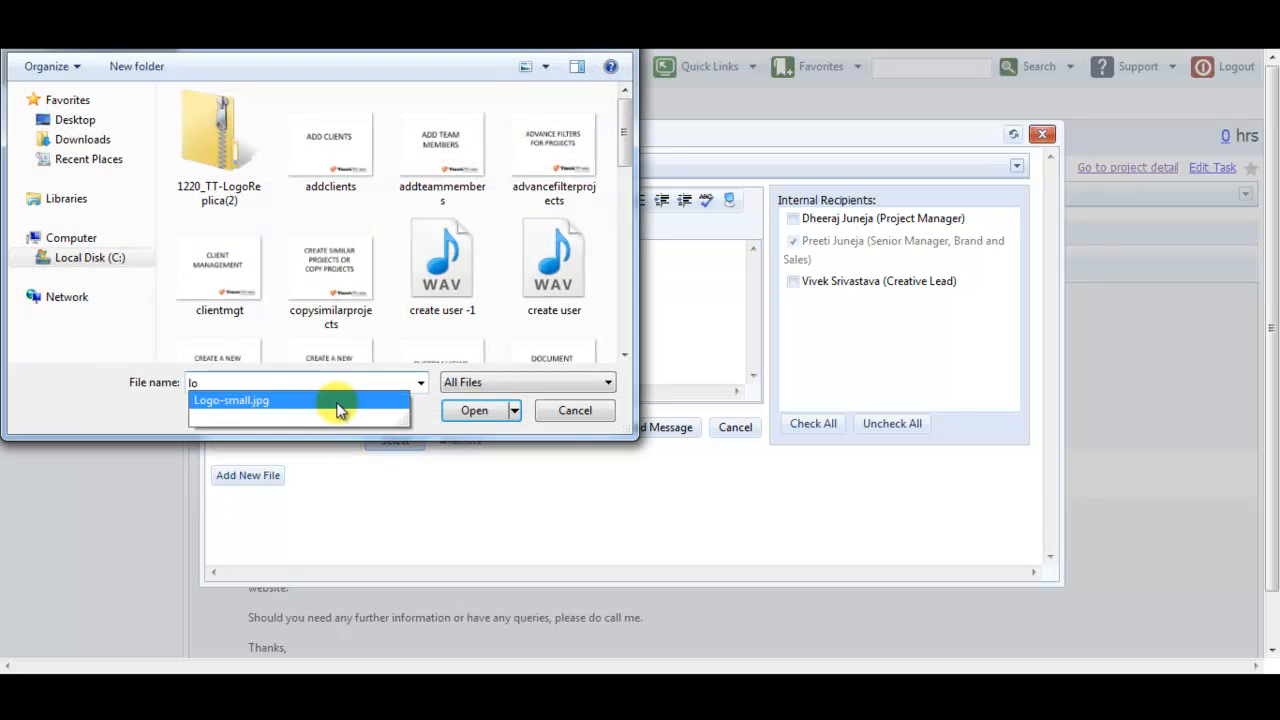
click(482, 415)
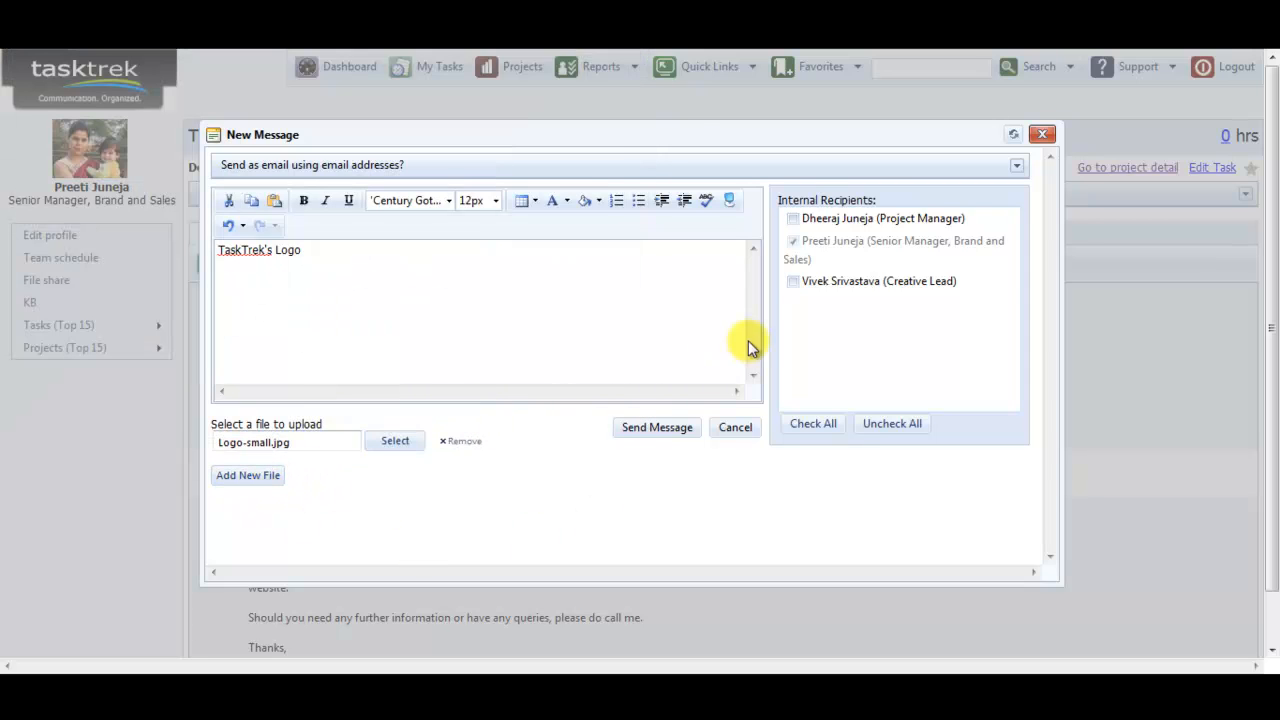
Step: Expand the message's email sending options and browse the suggested external recipient addresses without choosing one
click(490, 166)
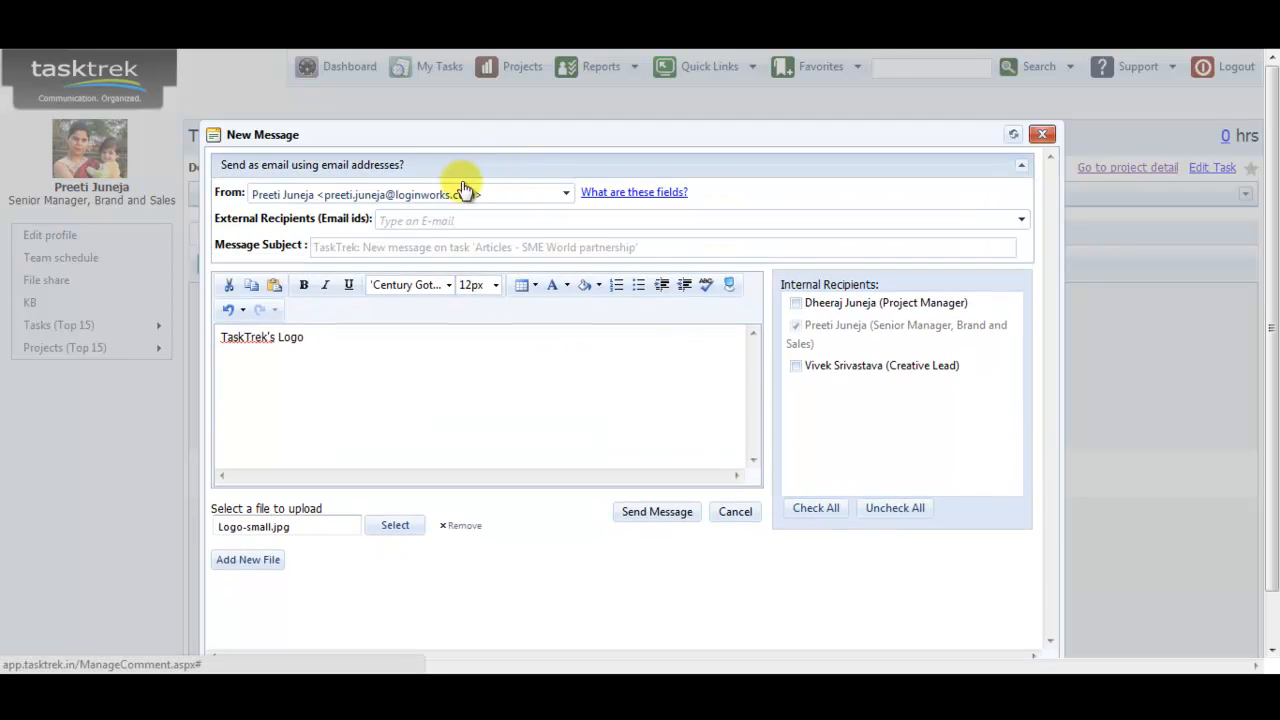
click(407, 220)
text(de)
key(BackSpace)
key(BackSpace)
key(BackSpace)
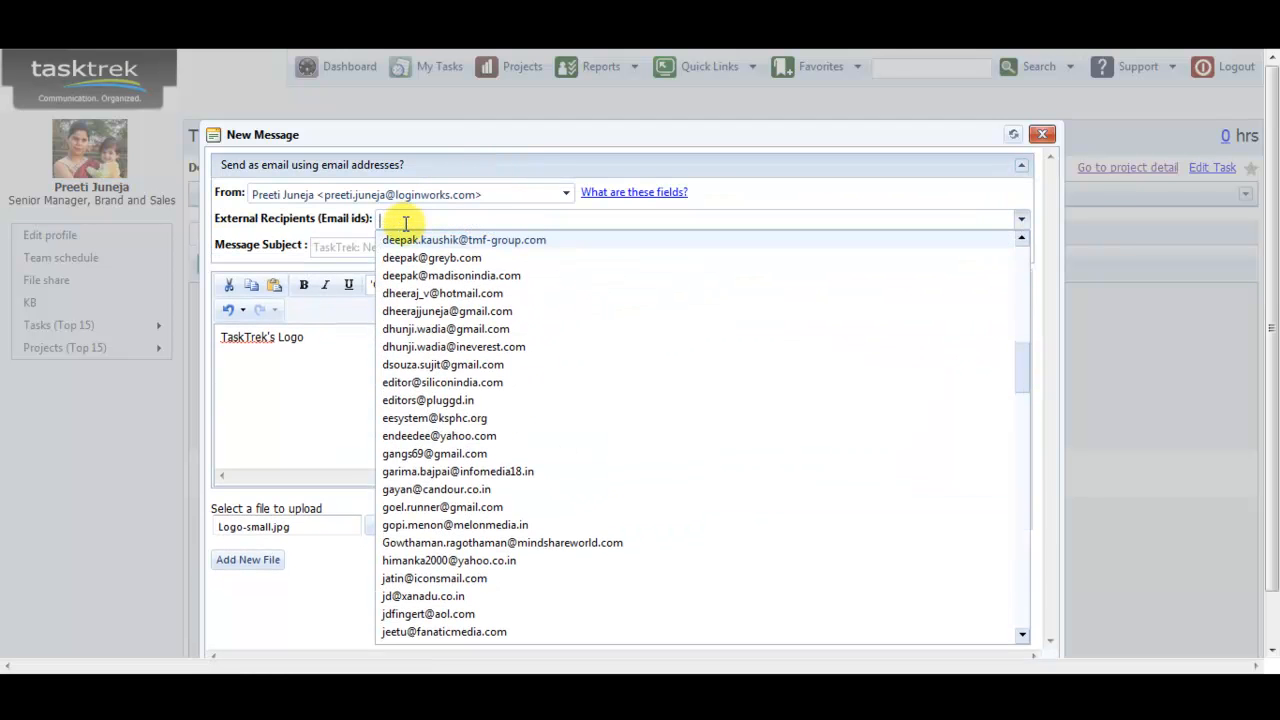
Step: Select the project manager as an internal recipient and switch the message editor to full screen and back
click(268, 240)
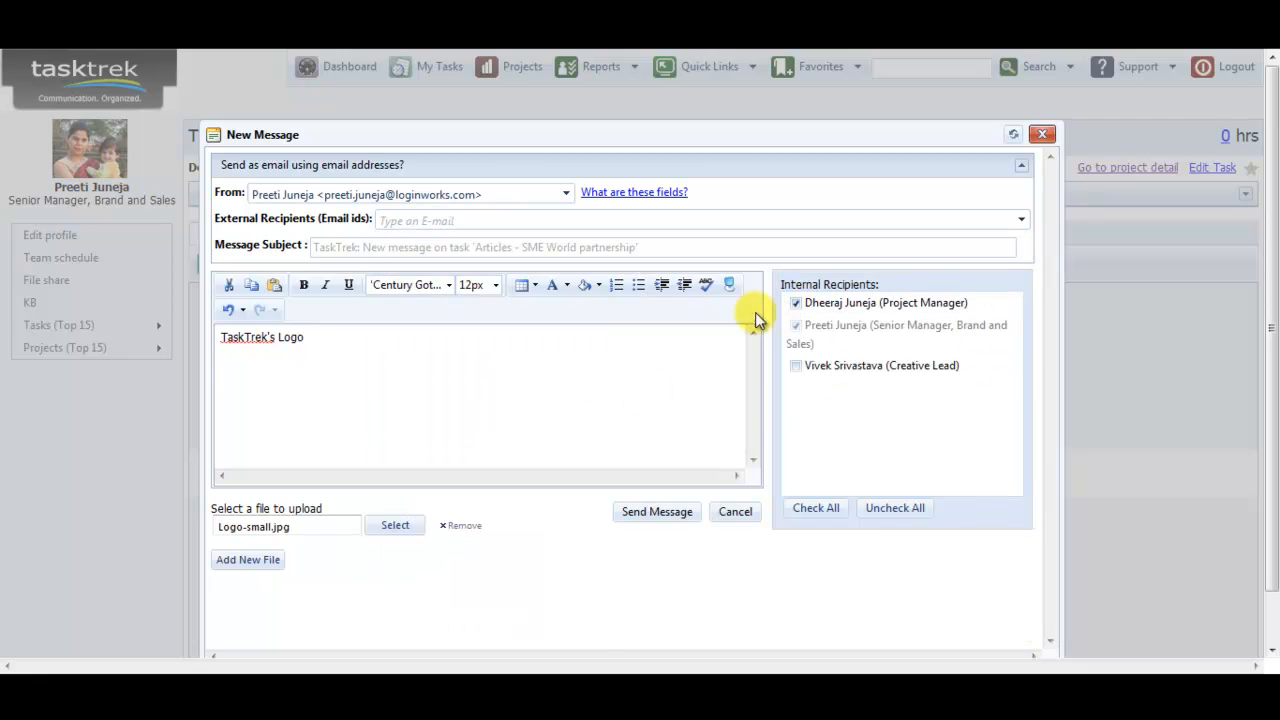
click(729, 285)
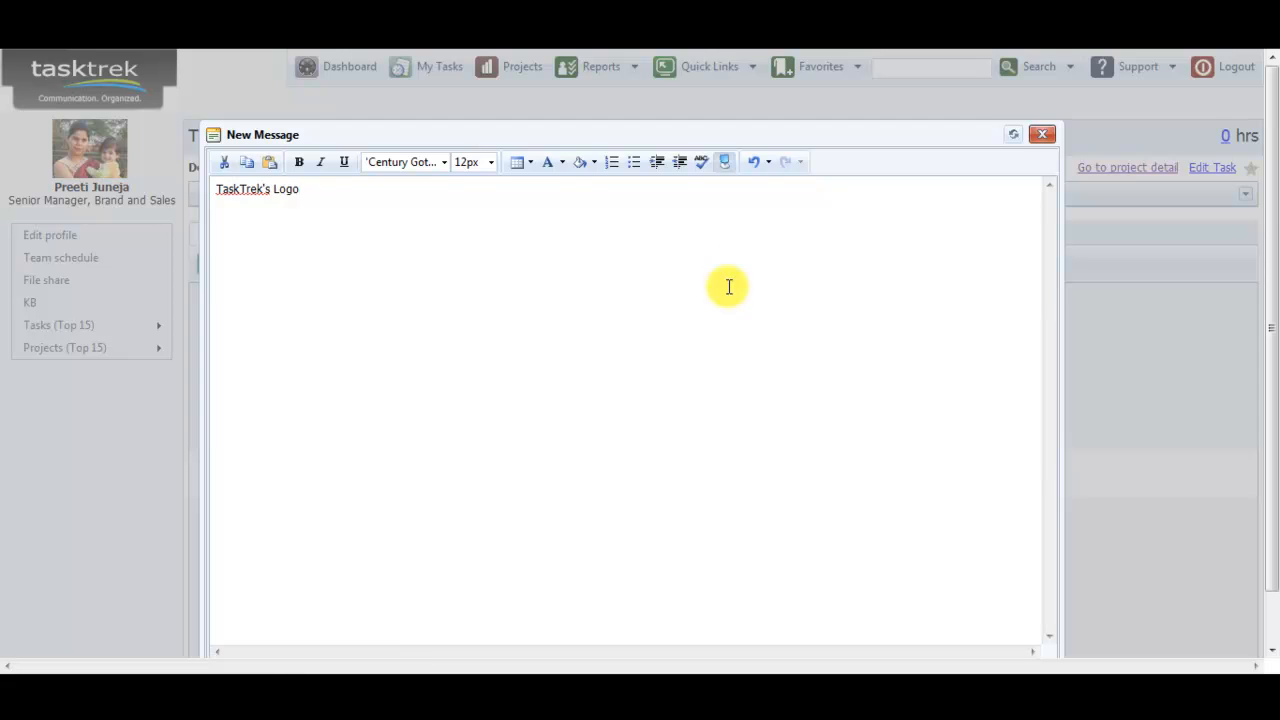
click(725, 162)
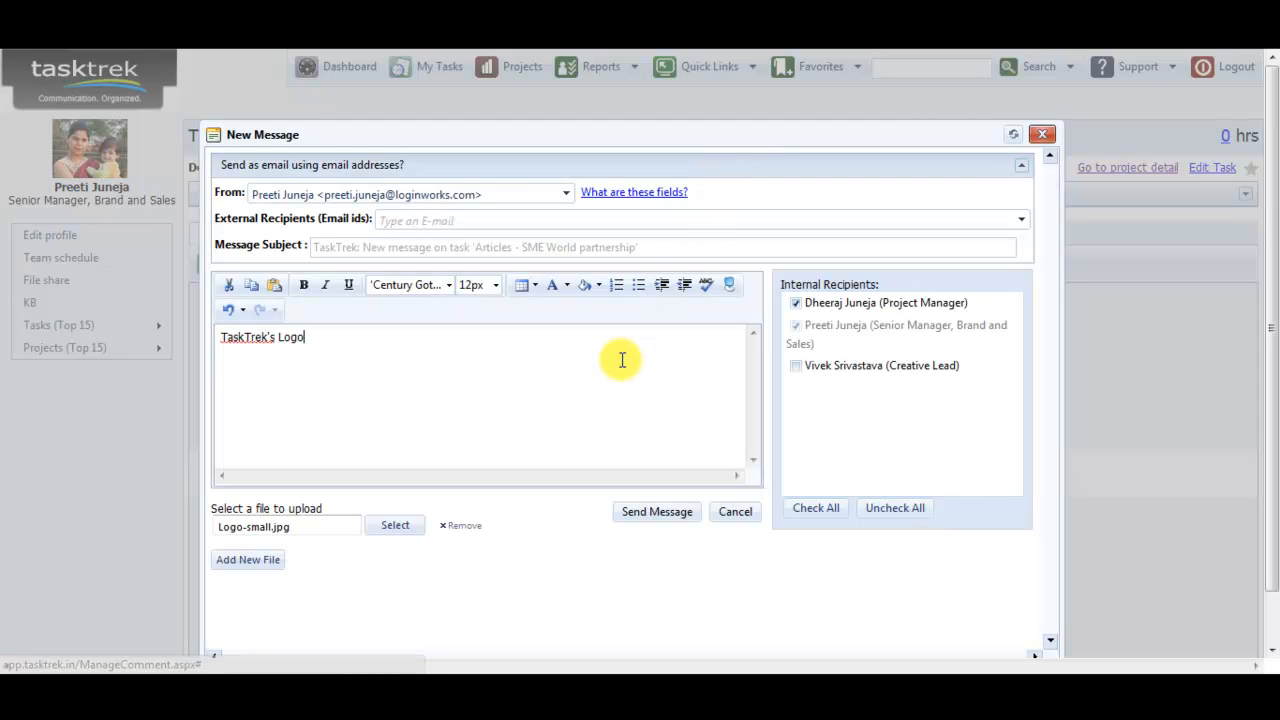
Step: Send the composed task message and check the sender filter choices for the task's messages without changing them
click(659, 516)
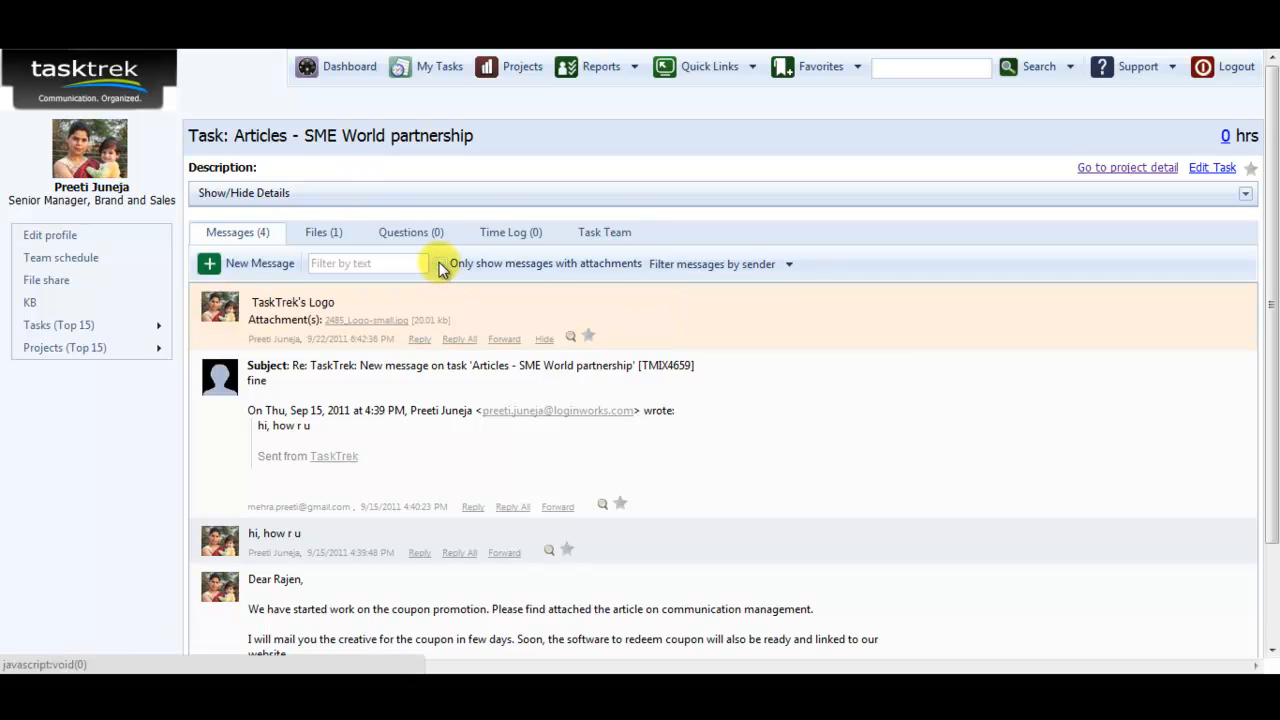
click(737, 264)
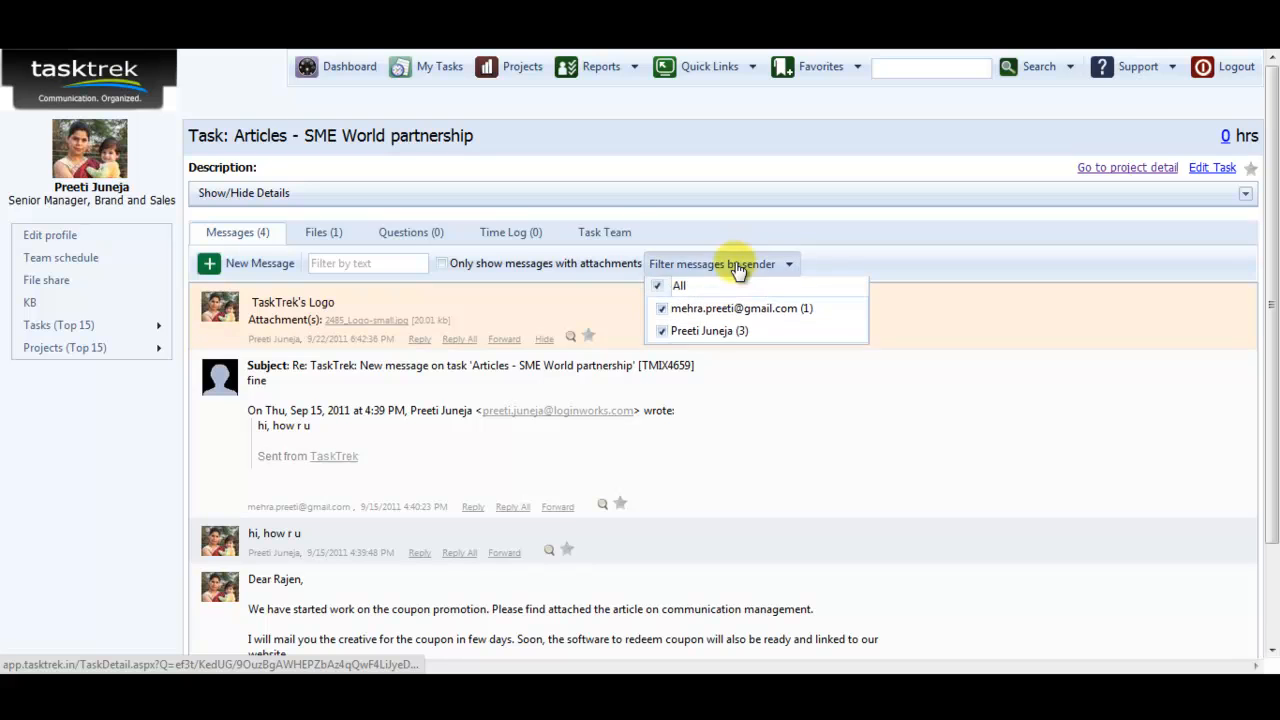
click(741, 359)
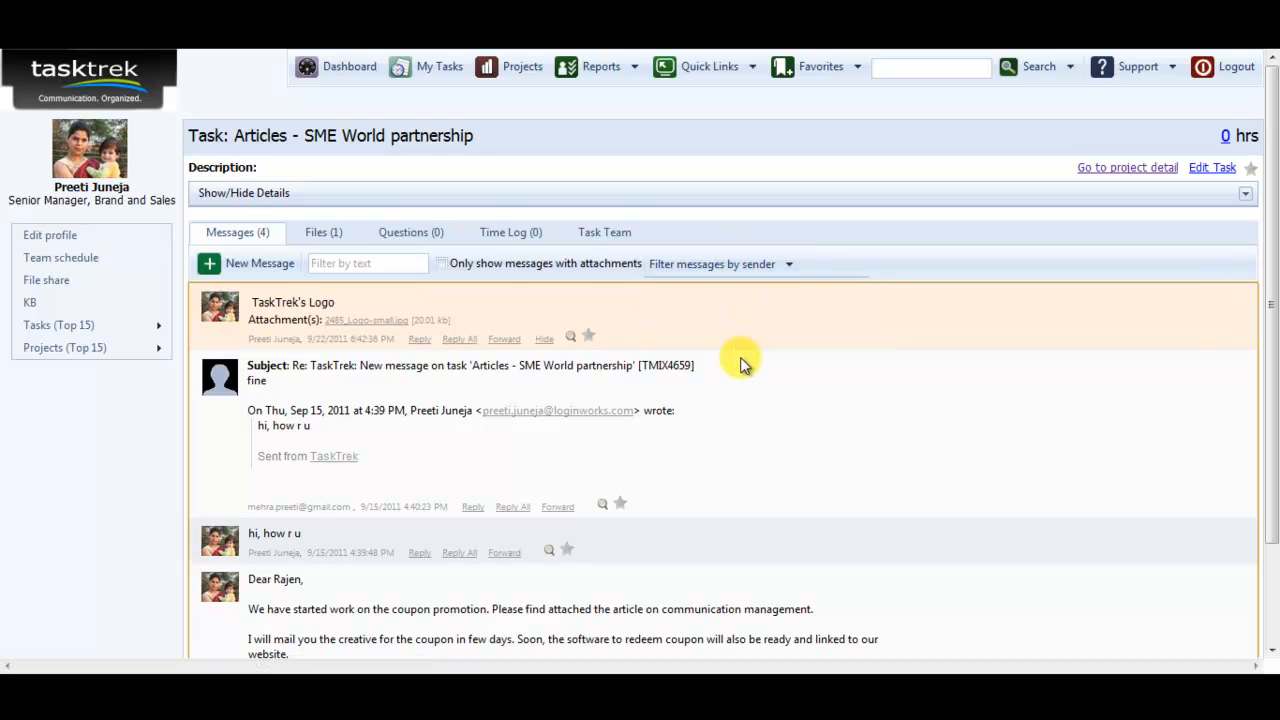
Step: View the task's files, look over the file upload form without saving, and check the actions offered for the listed file
click(332, 249)
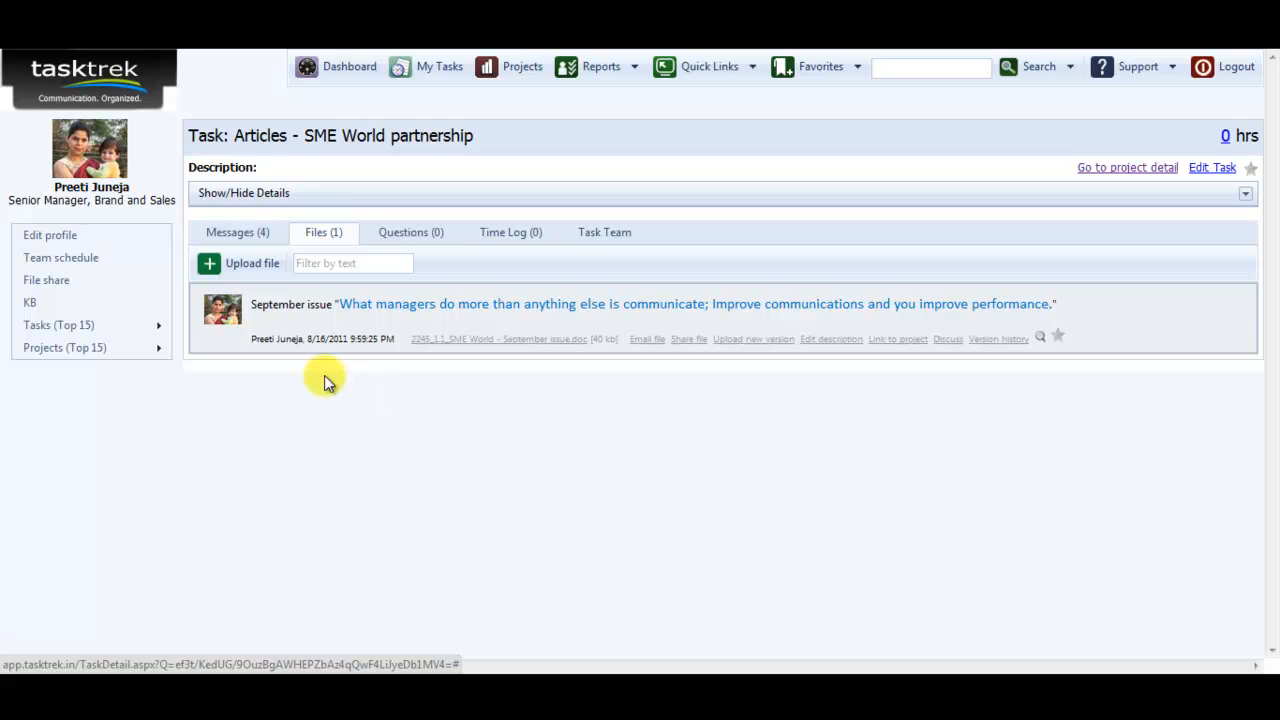
click(268, 268)
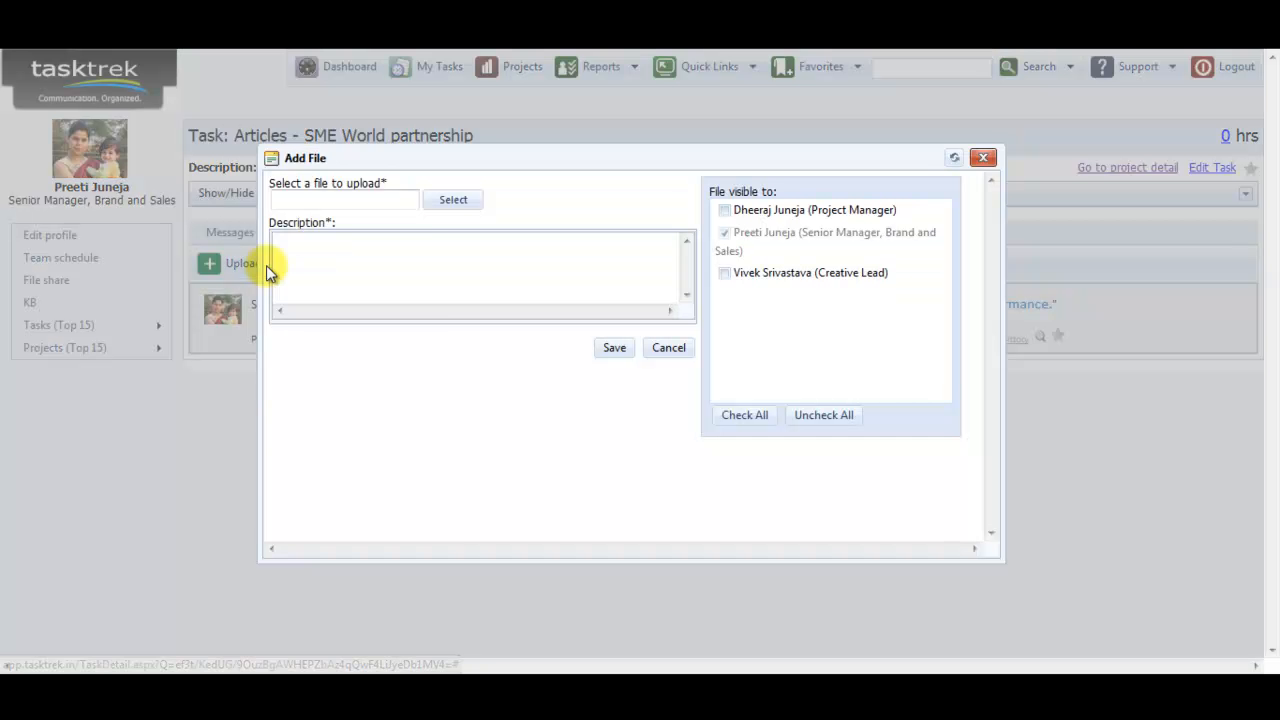
click(660, 348)
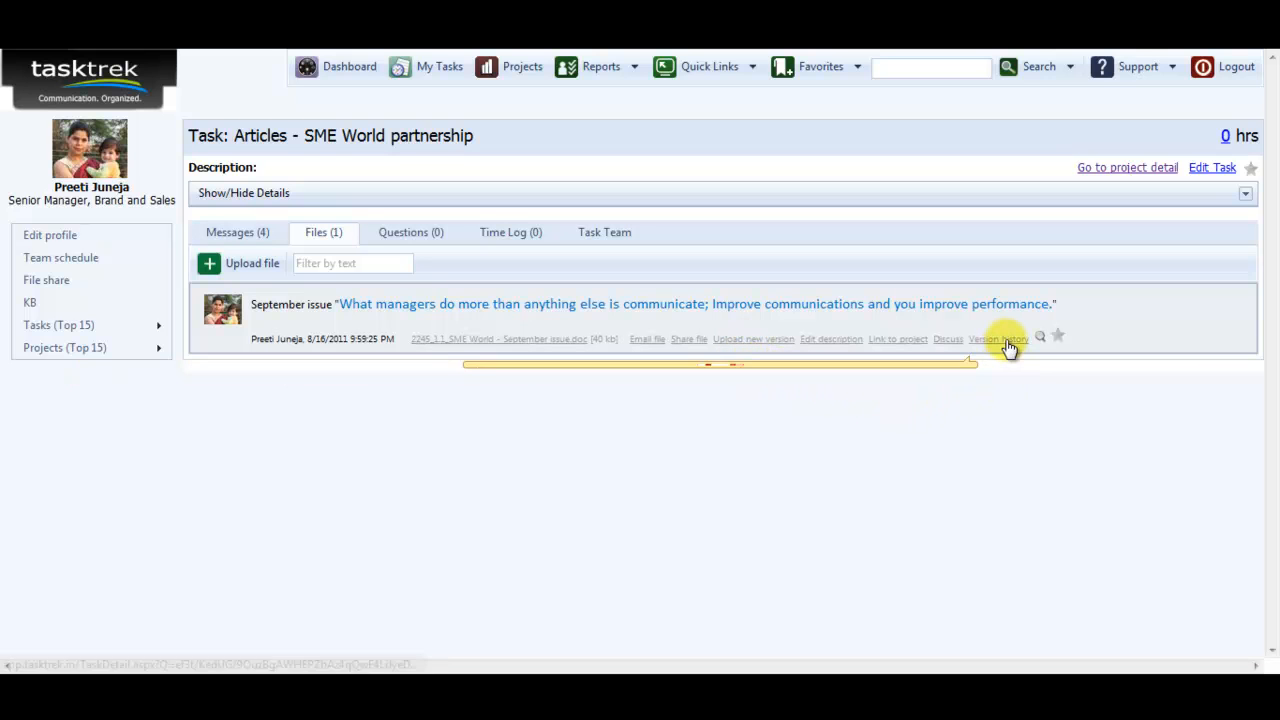
mouse_move(1008, 344)
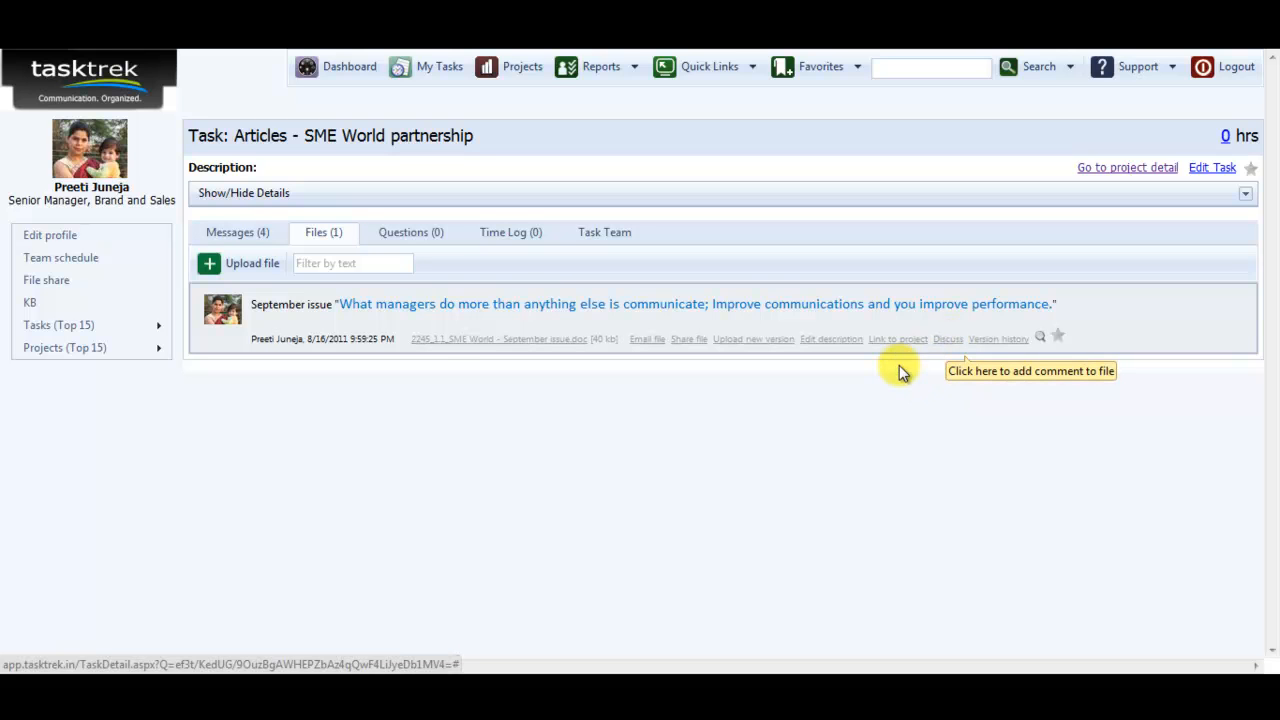
Step: Filter My Tasks by "new tt" and open the task "New TT Website - Design"
click(424, 76)
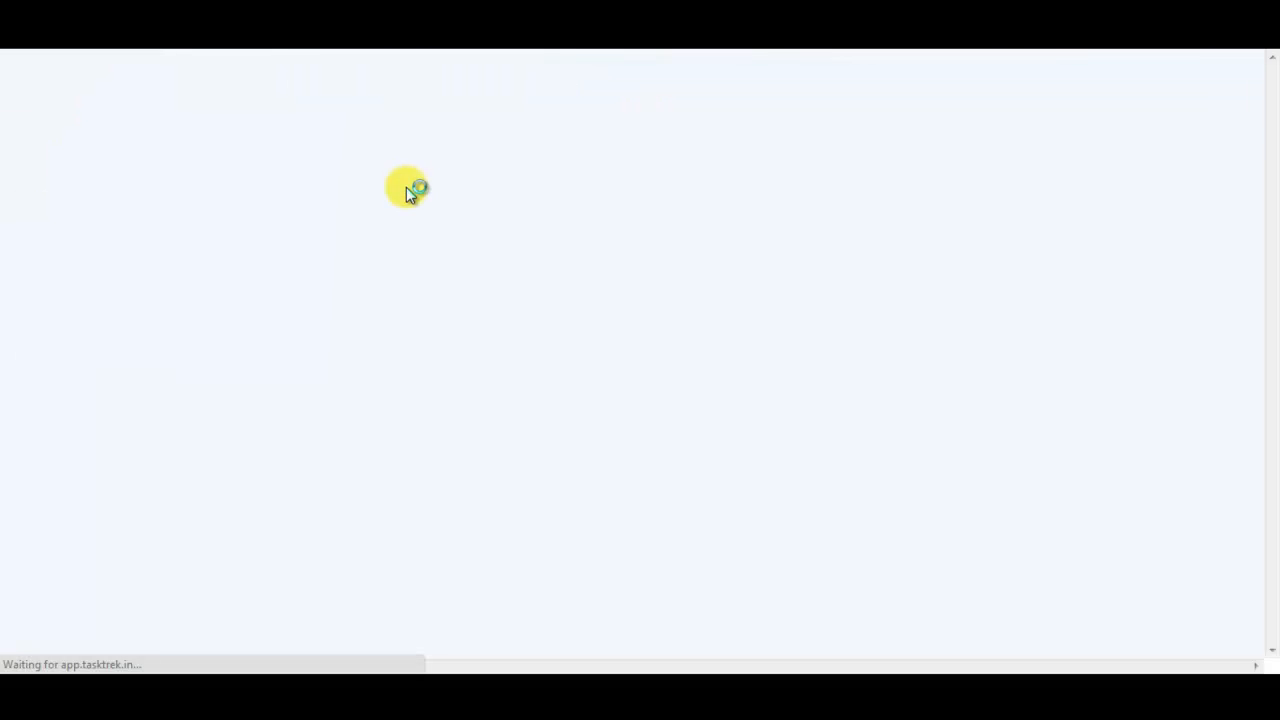
click(297, 180)
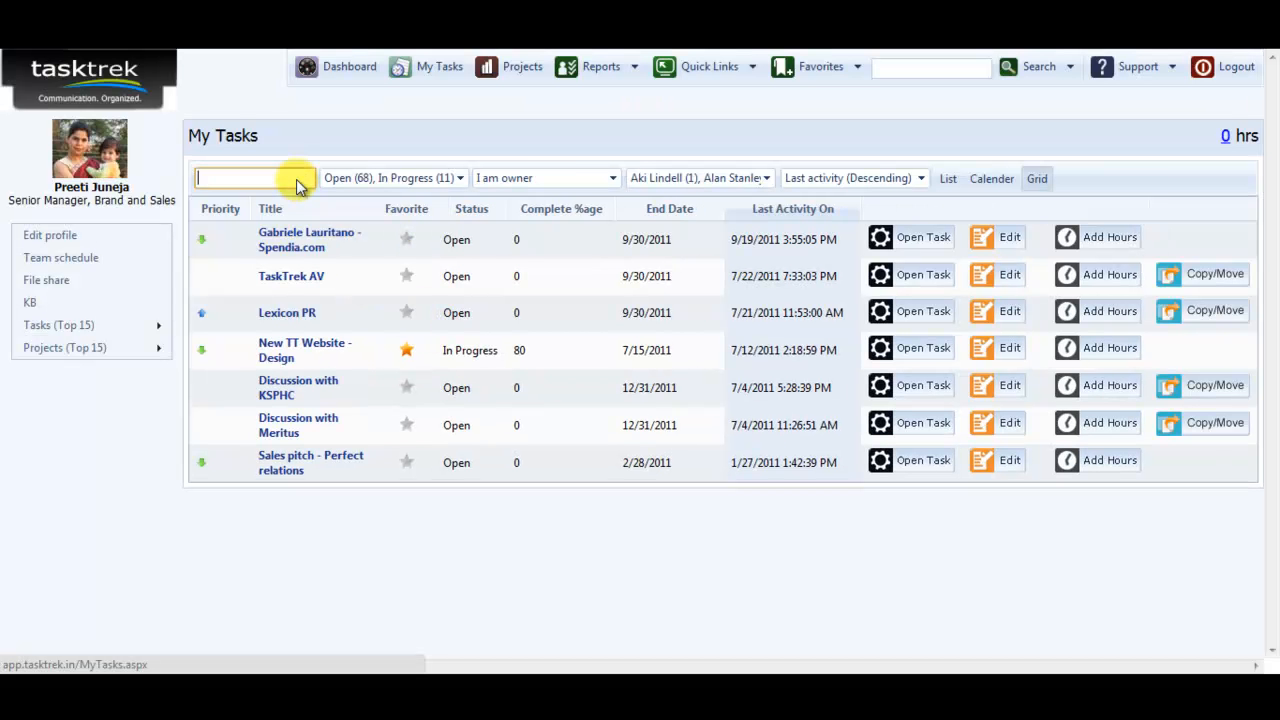
text(new tt)
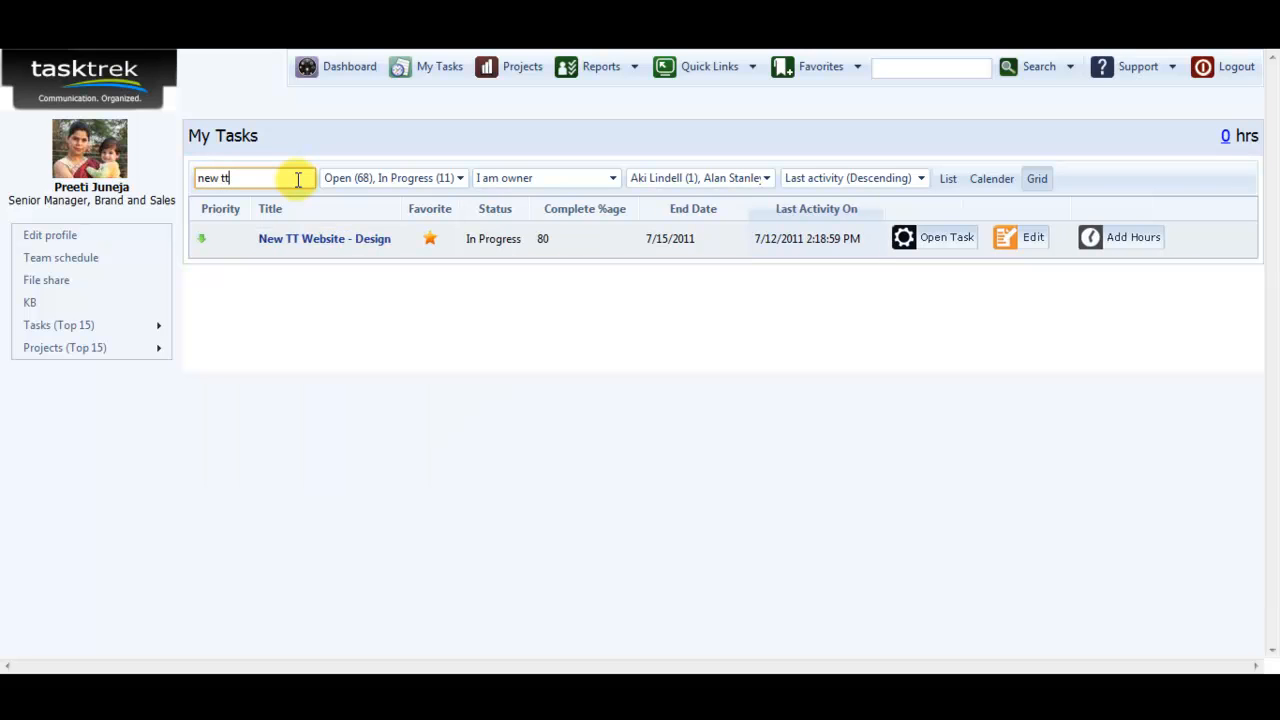
click(324, 245)
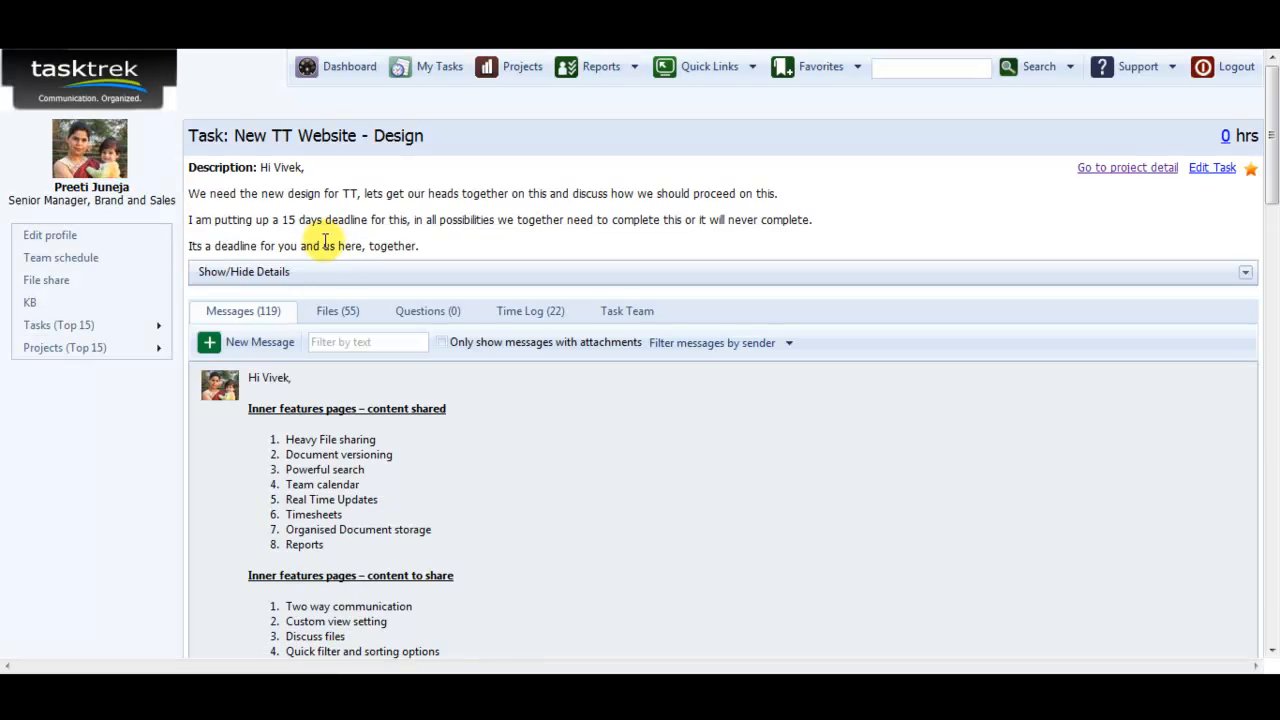
Step: Filter the task's files by the text "inner" and look through to the end of the list
click(340, 312)
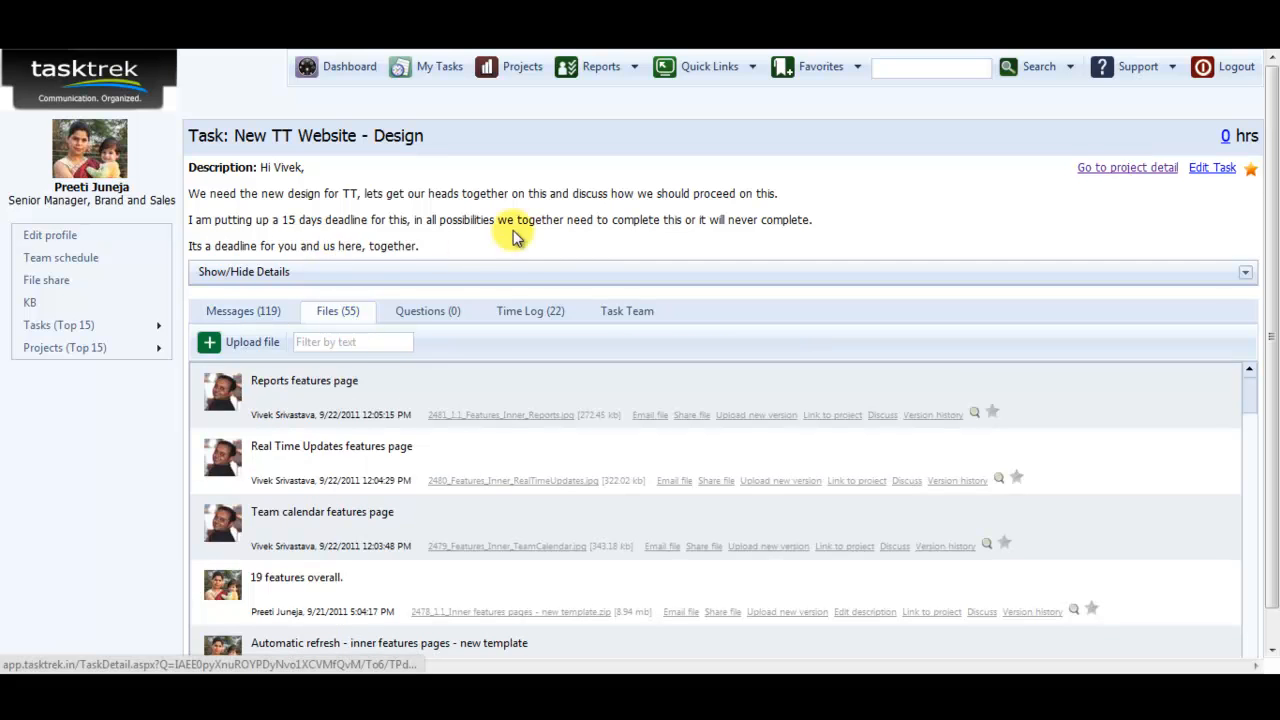
click(356, 344)
text(inner)
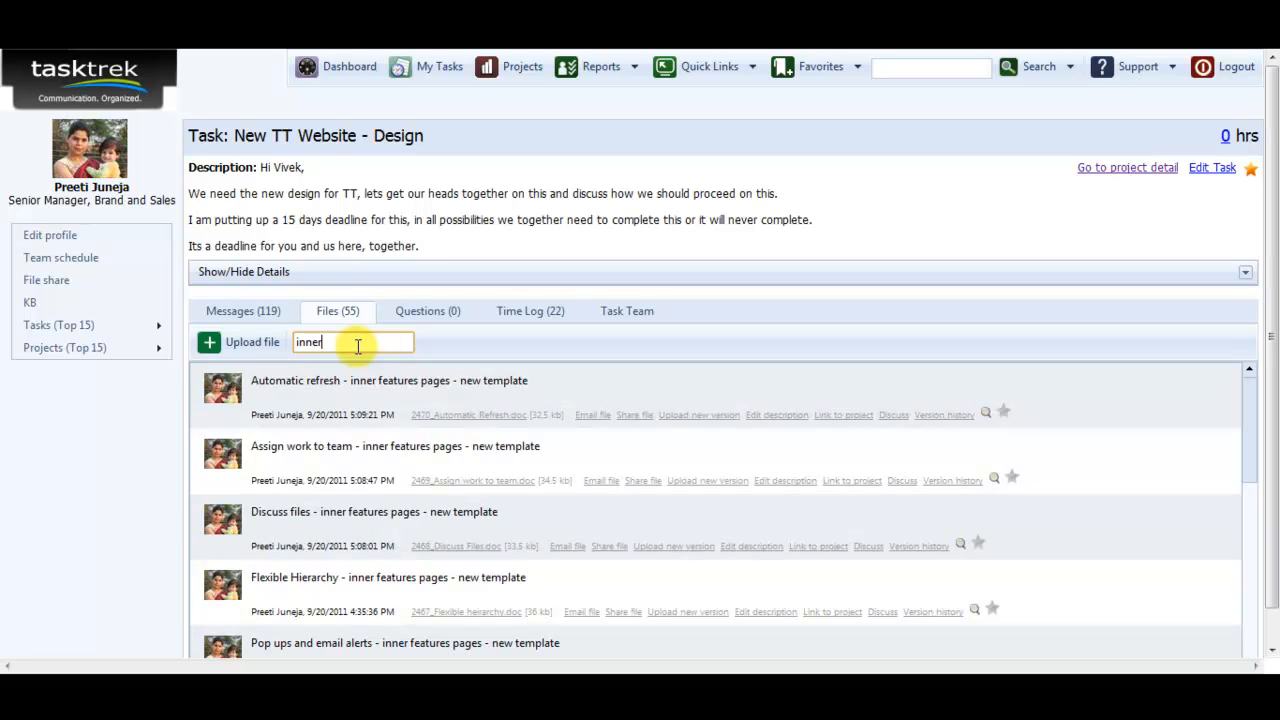
click(370, 390)
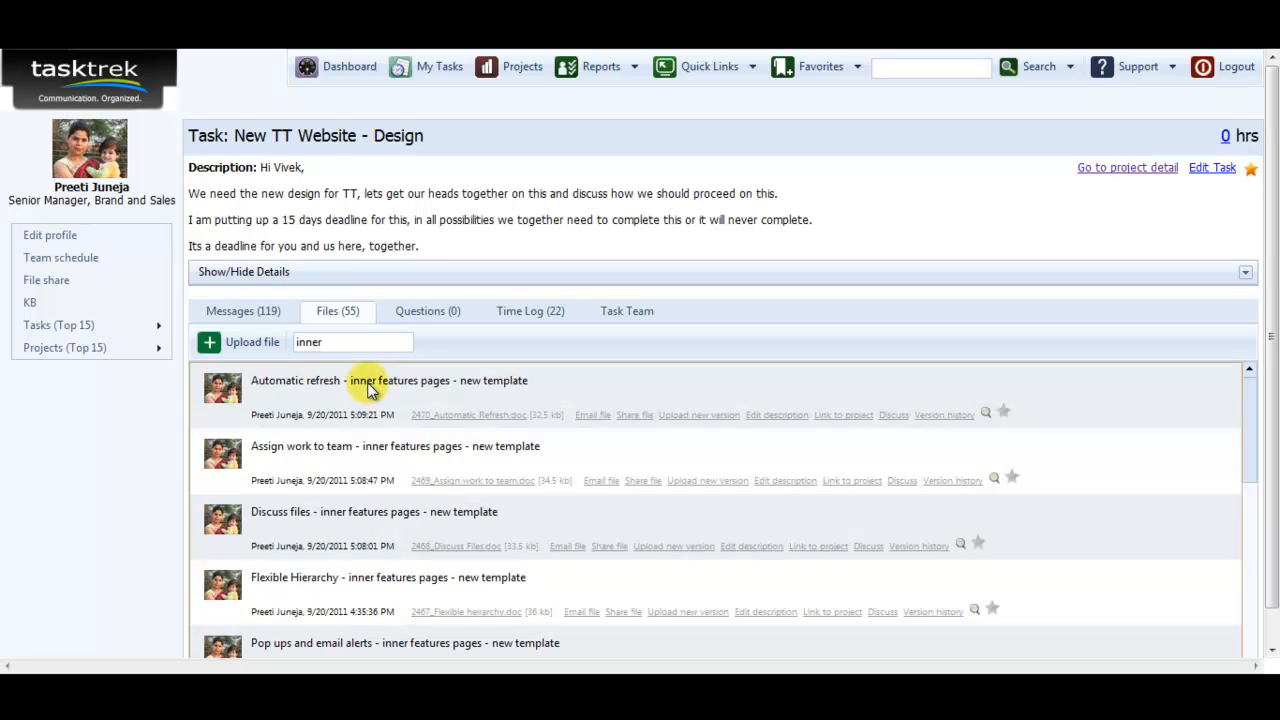
scroll(367, 395, down, 5)
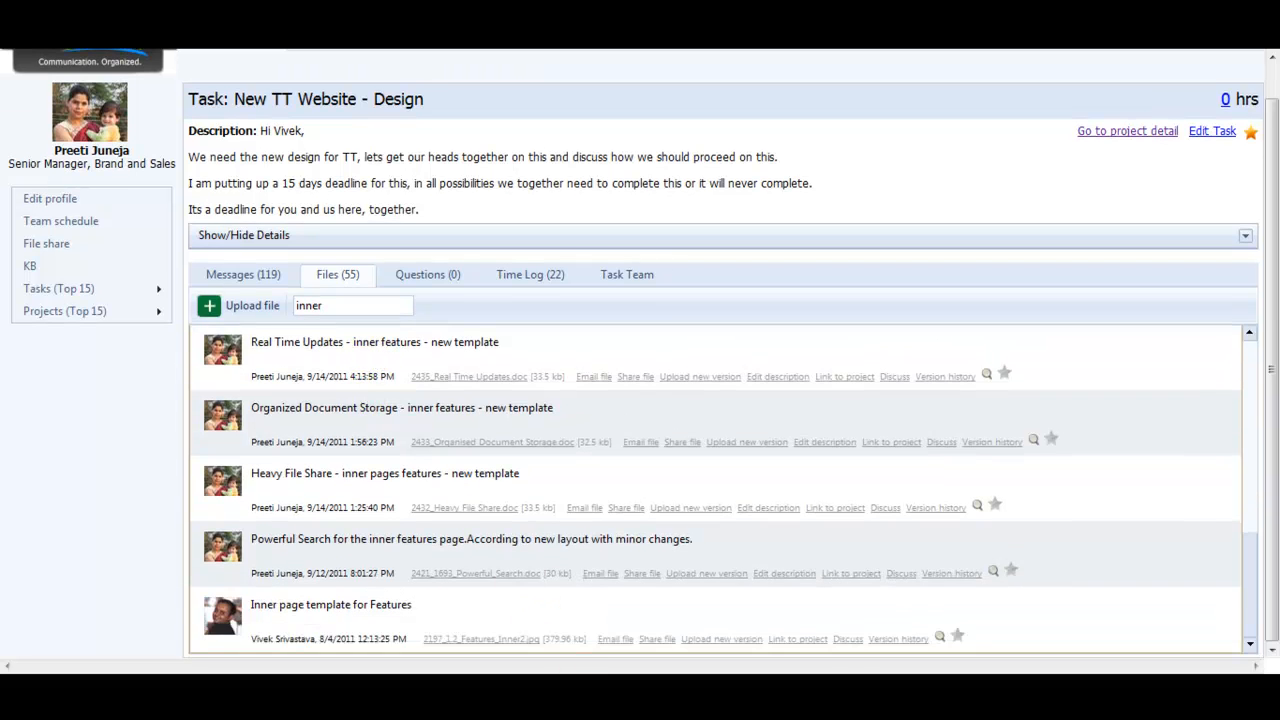
Step: Review the discussion and version history of the file "Inner page template for Features" and close it
click(857, 638)
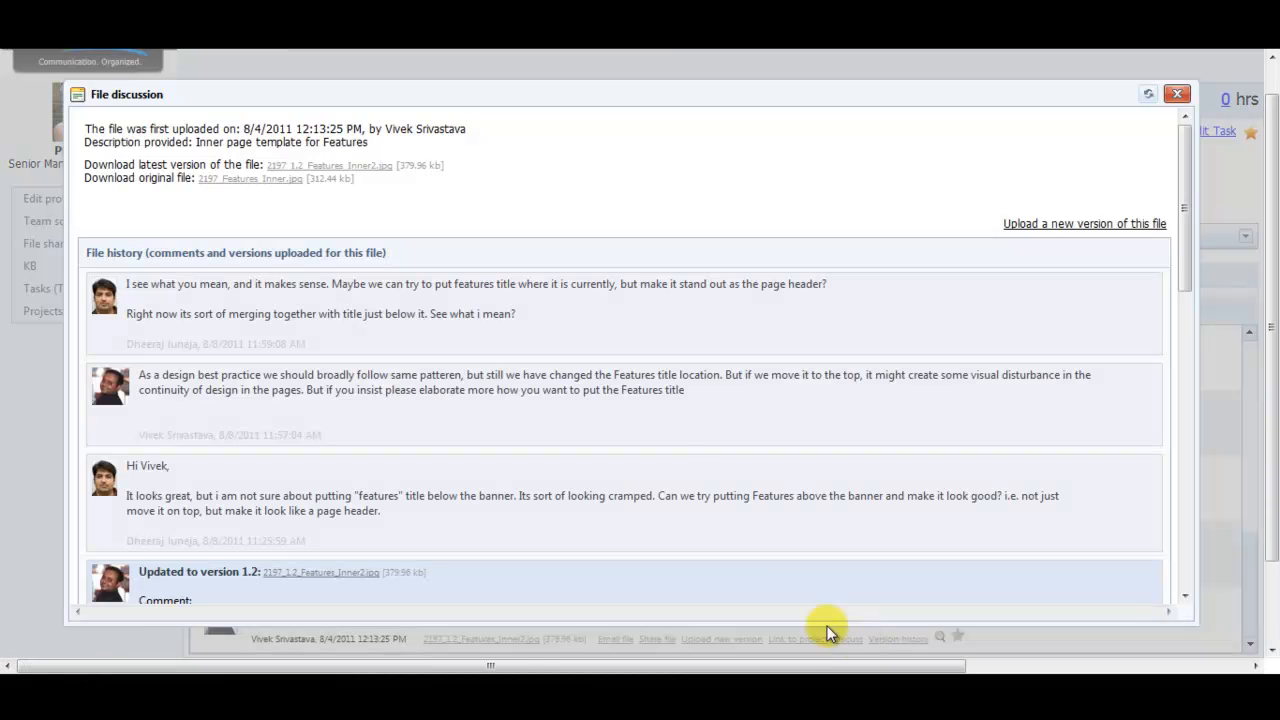
scroll(658, 440, down, 5)
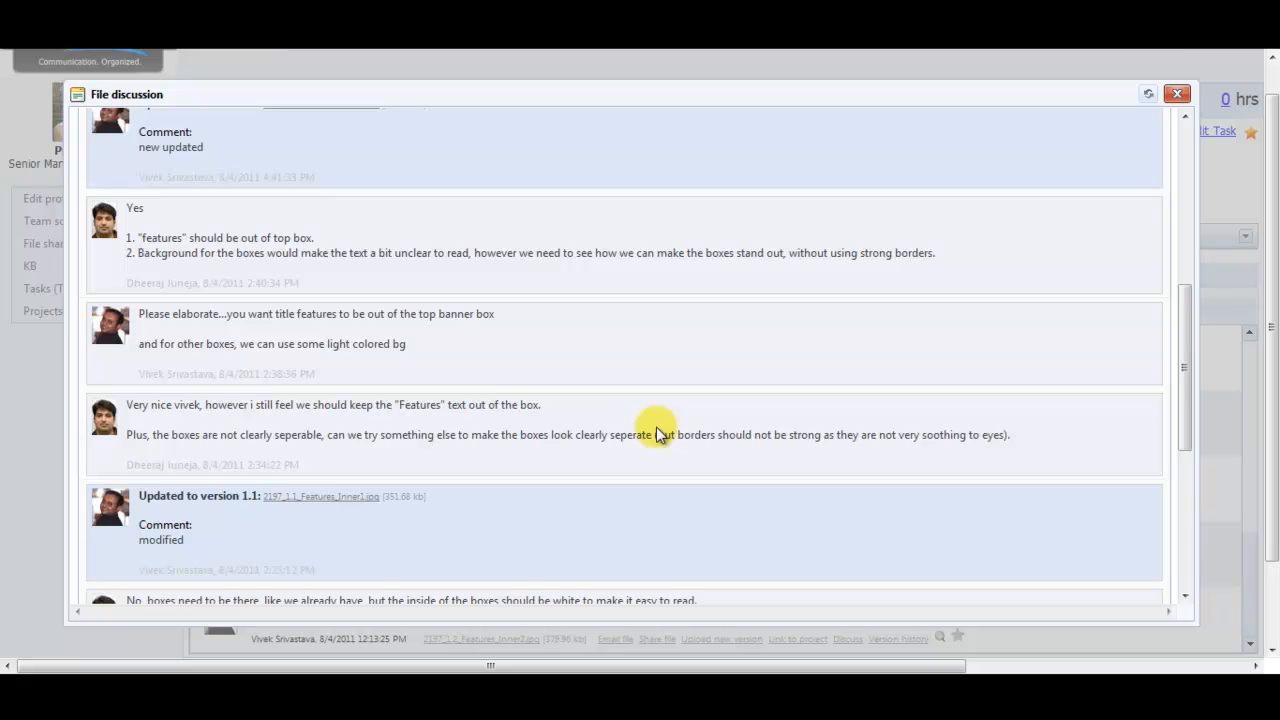
scroll(660, 433, down, 8)
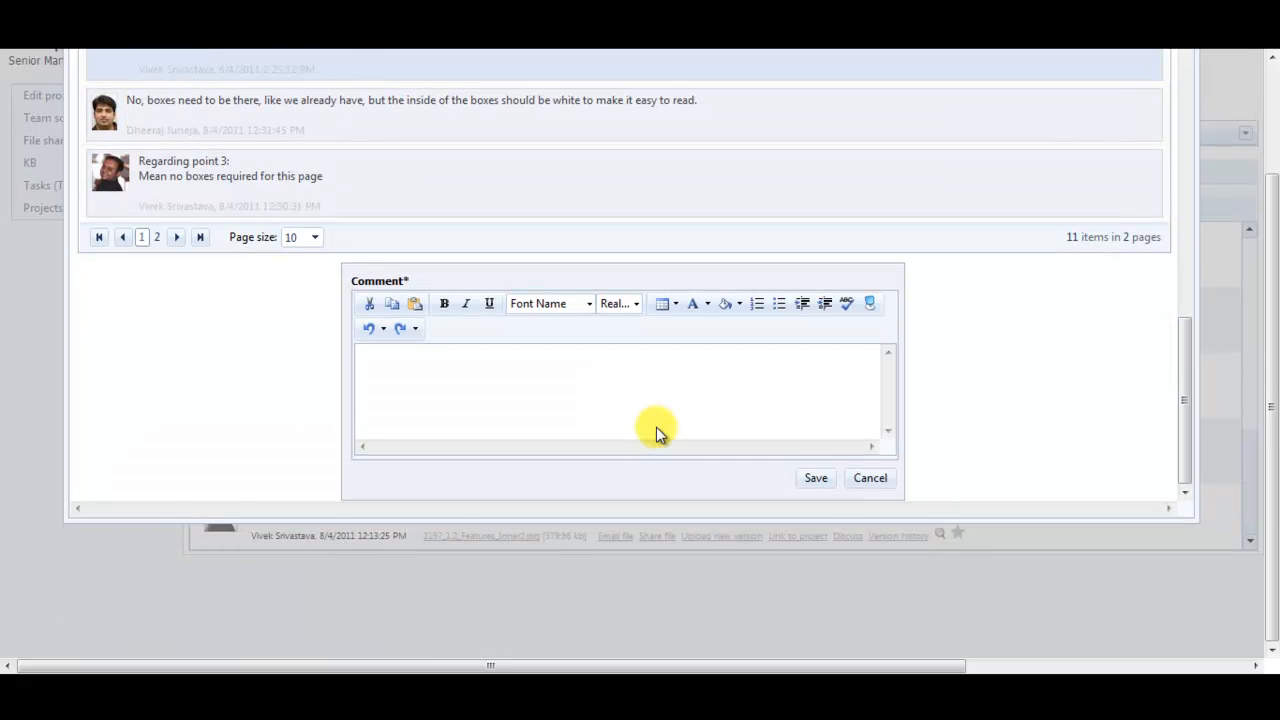
scroll(843, 351, up, 13)
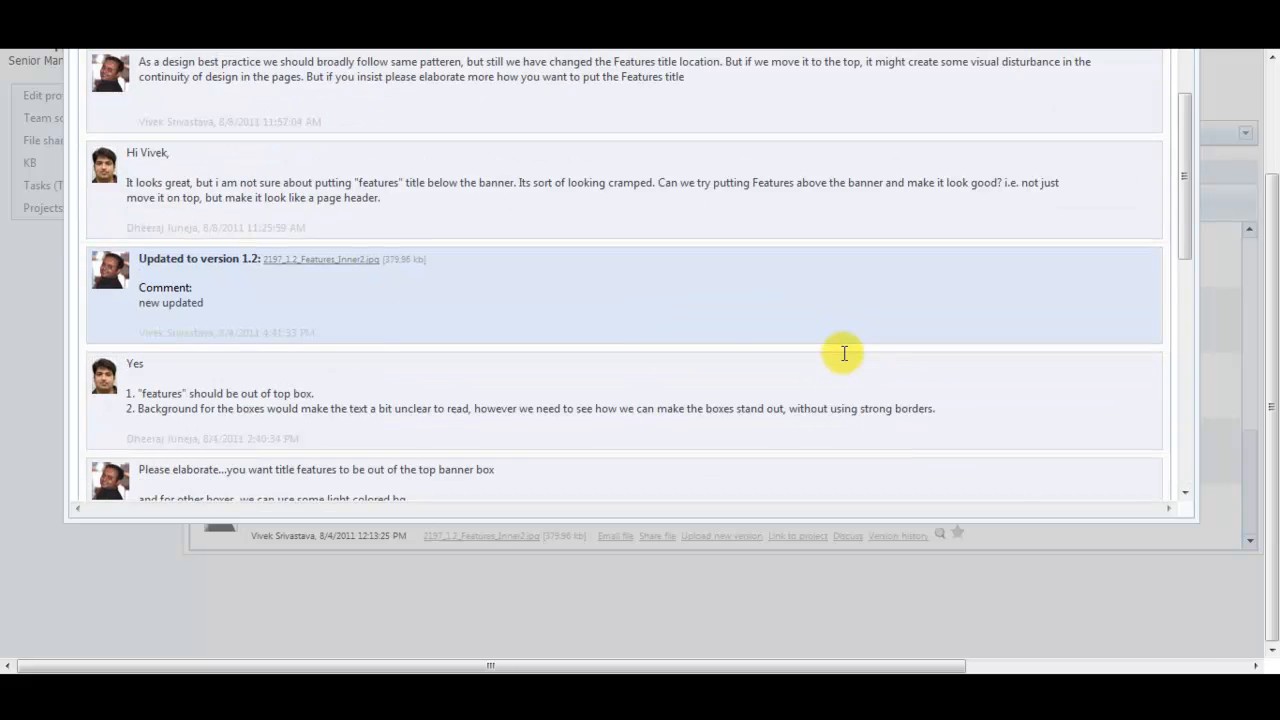
click(1177, 130)
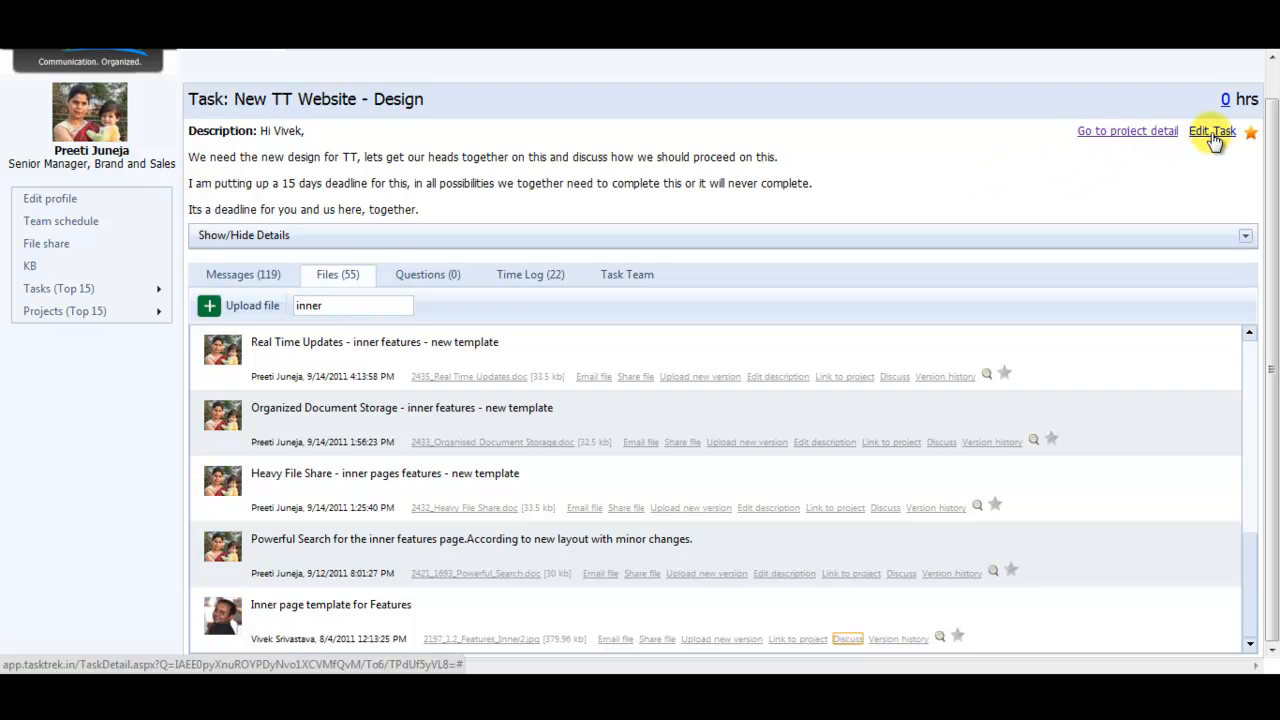
Step: Log 2.0 hours on the task with the description "Designing" and 80 percent completed
click(523, 284)
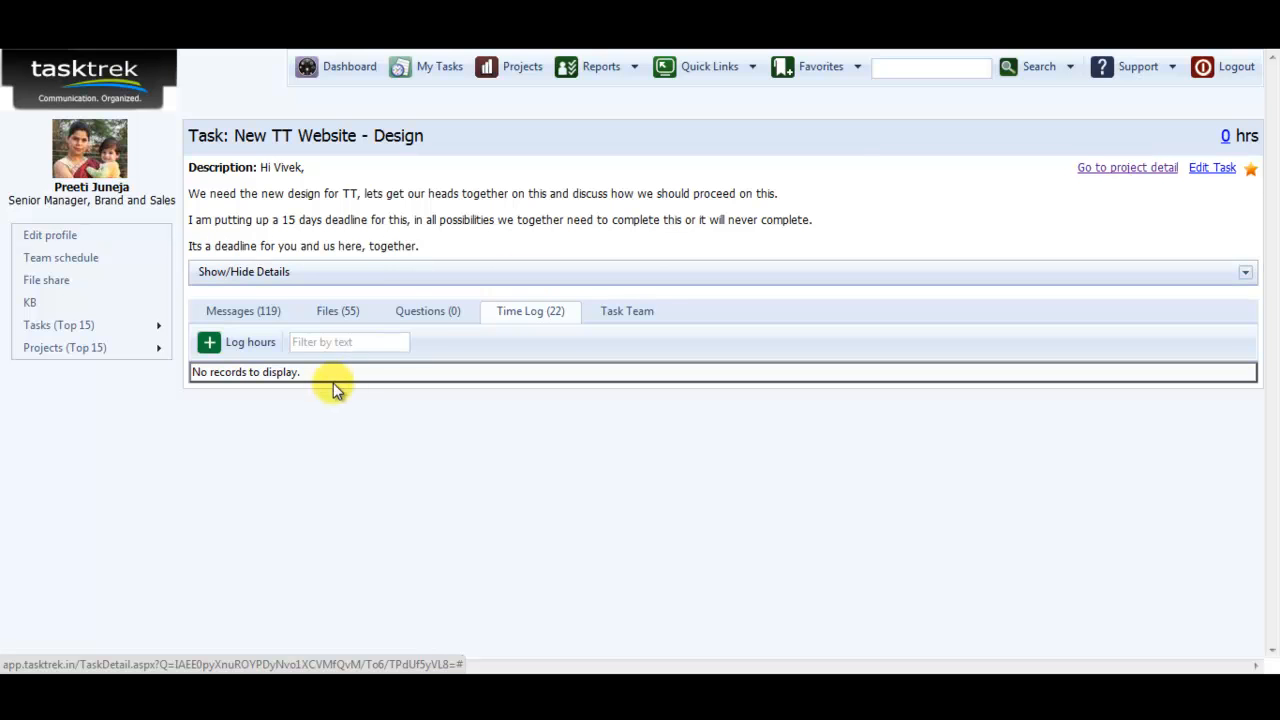
click(252, 342)
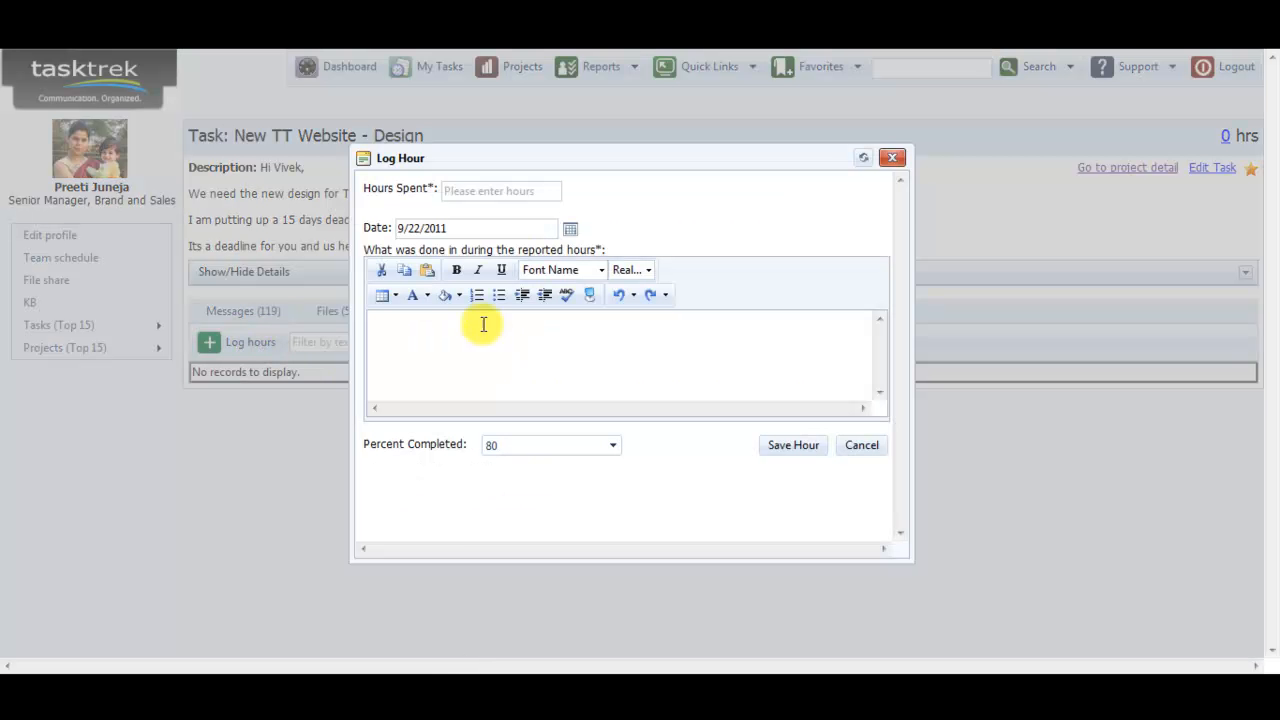
click(531, 190)
text(2.0)
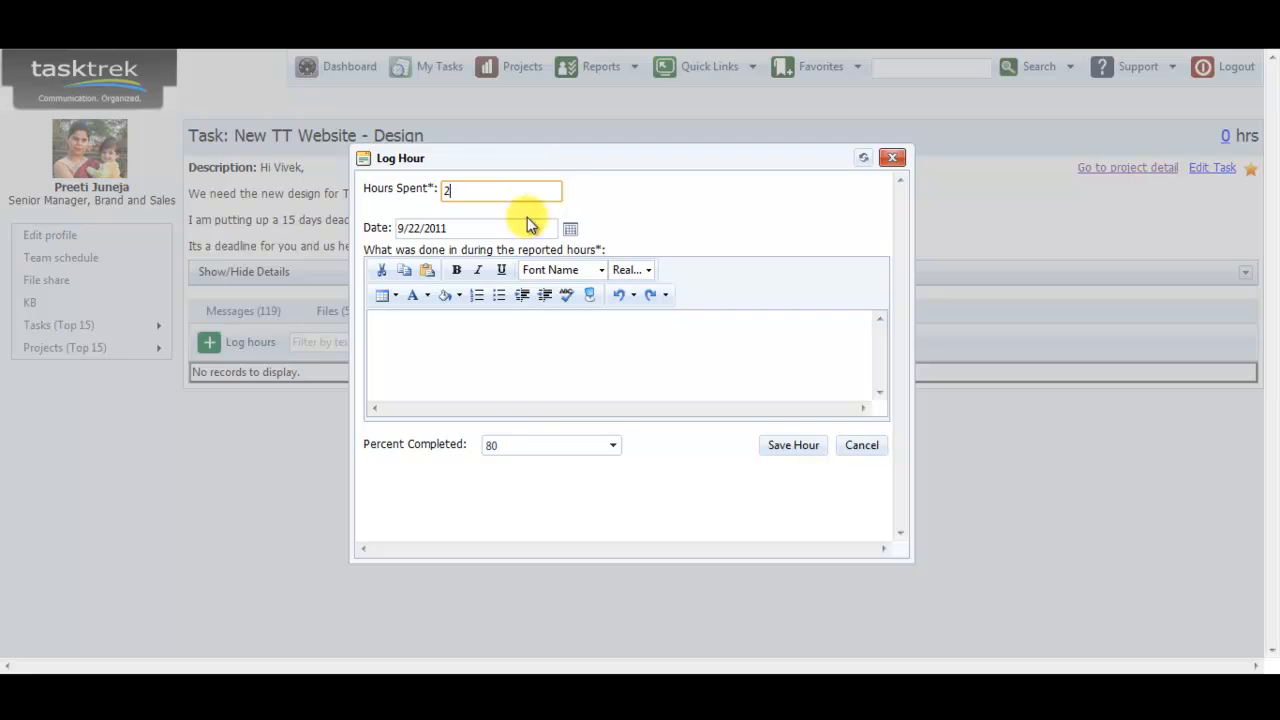
click(534, 443)
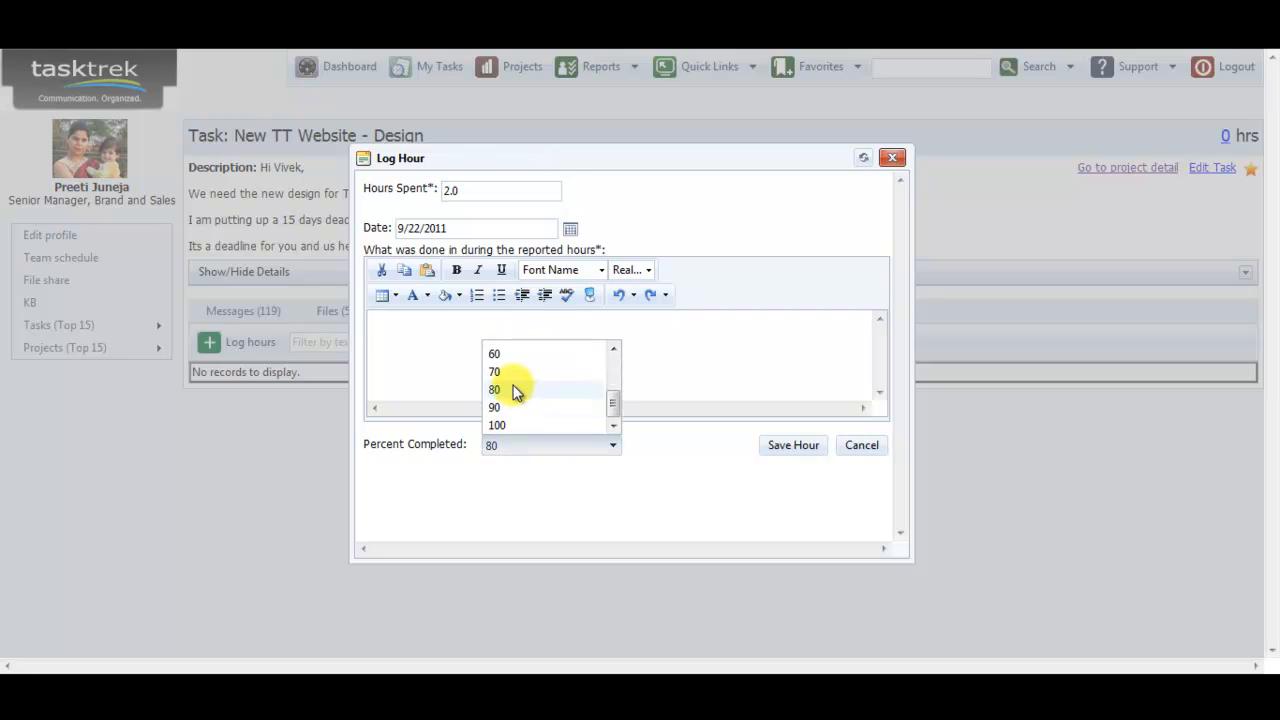
click(513, 390)
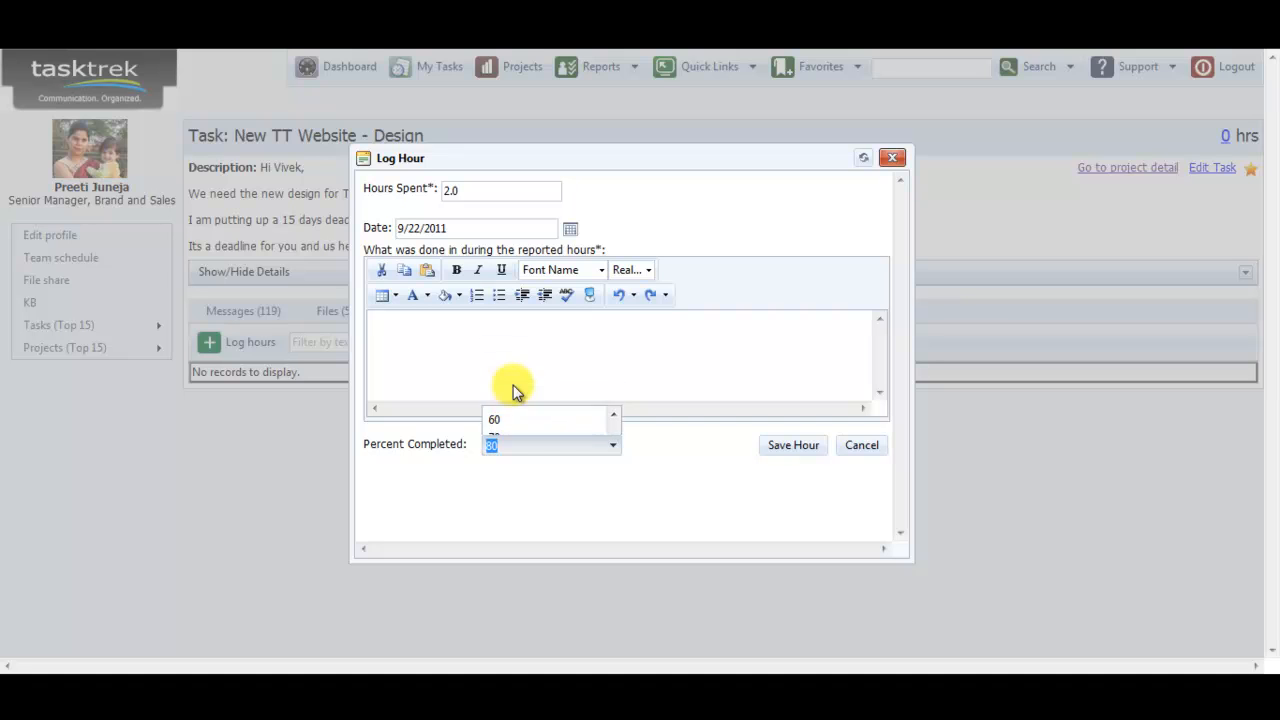
click(510, 328)
text(Designing)
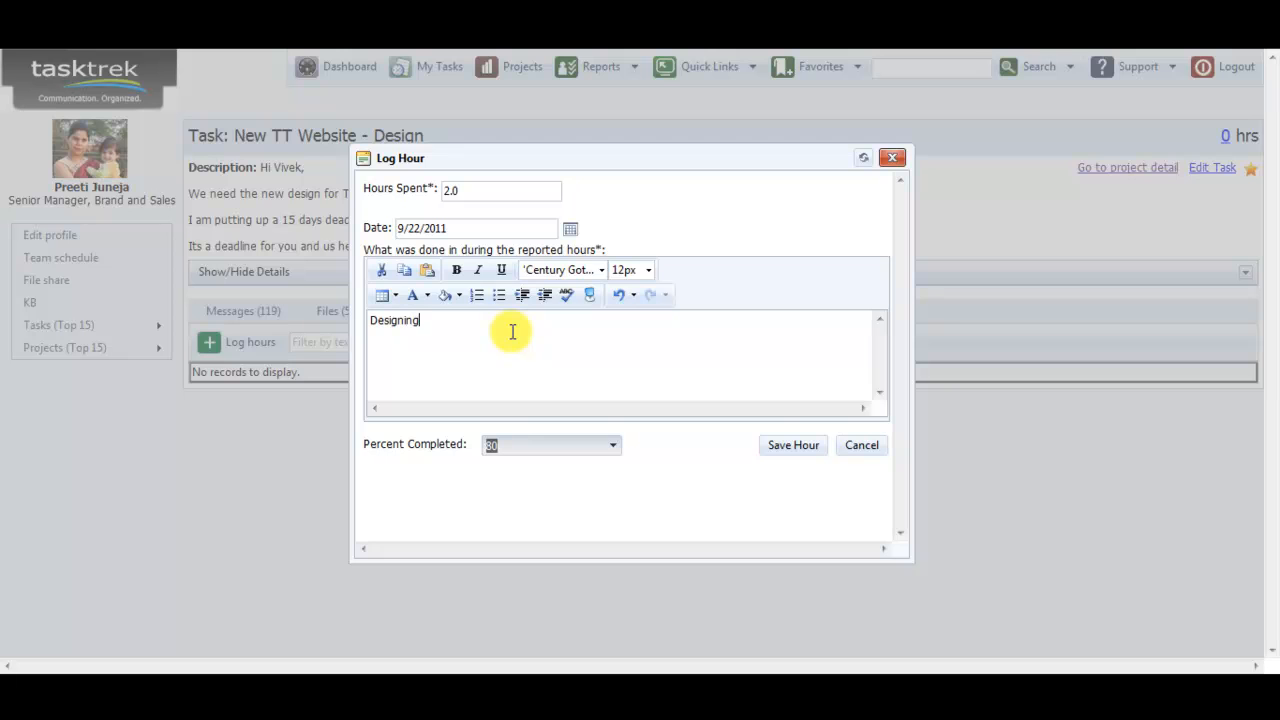
click(788, 445)
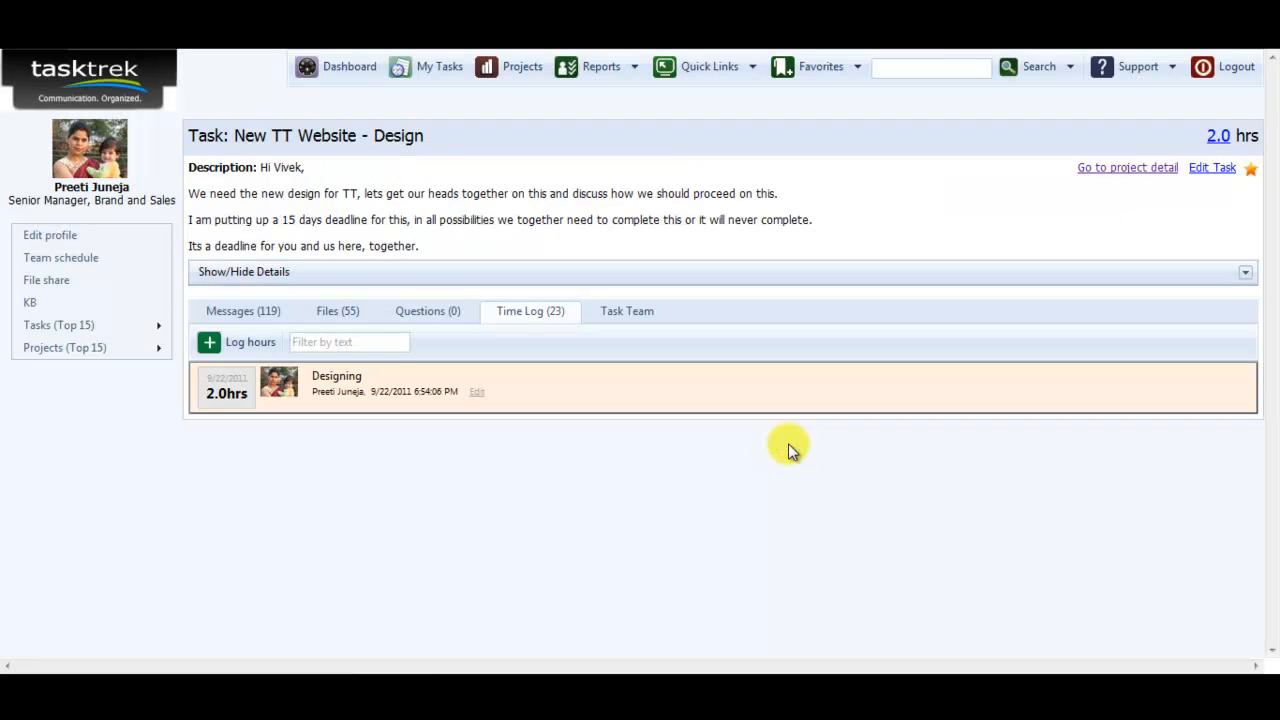
Step: View the task team and the people available to add, and close the selection without adding anyone
click(624, 318)
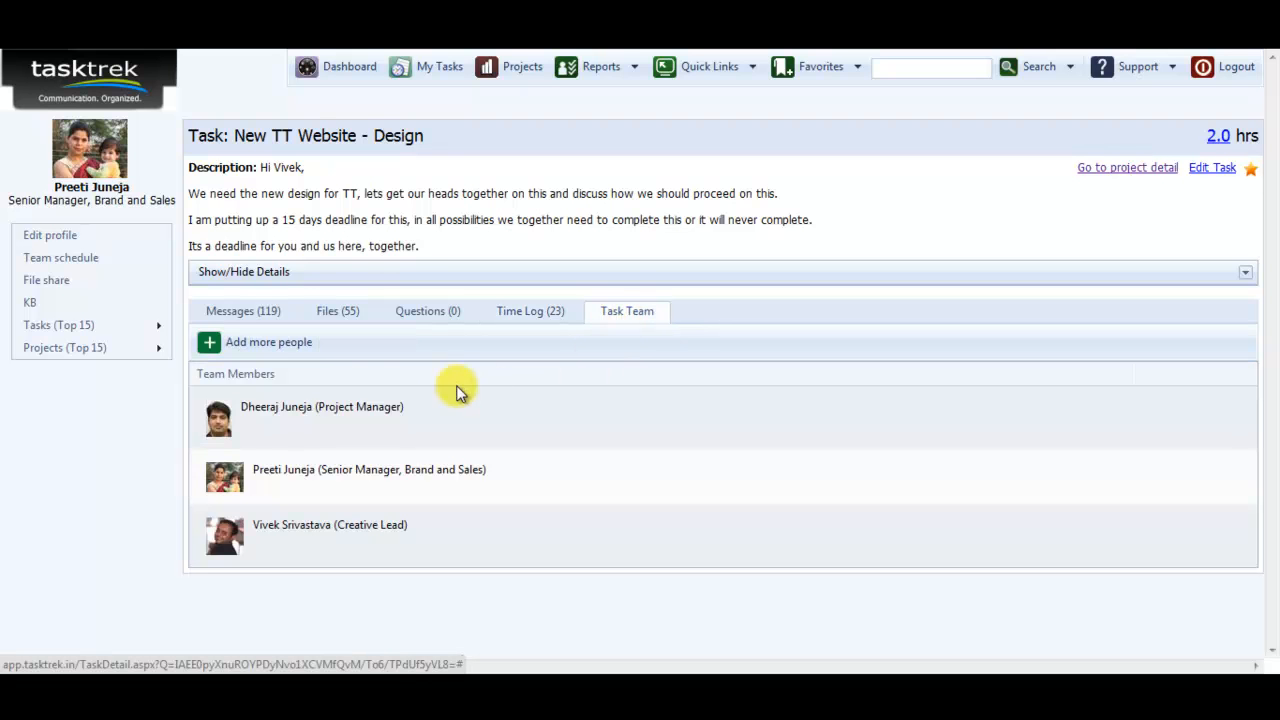
click(296, 346)
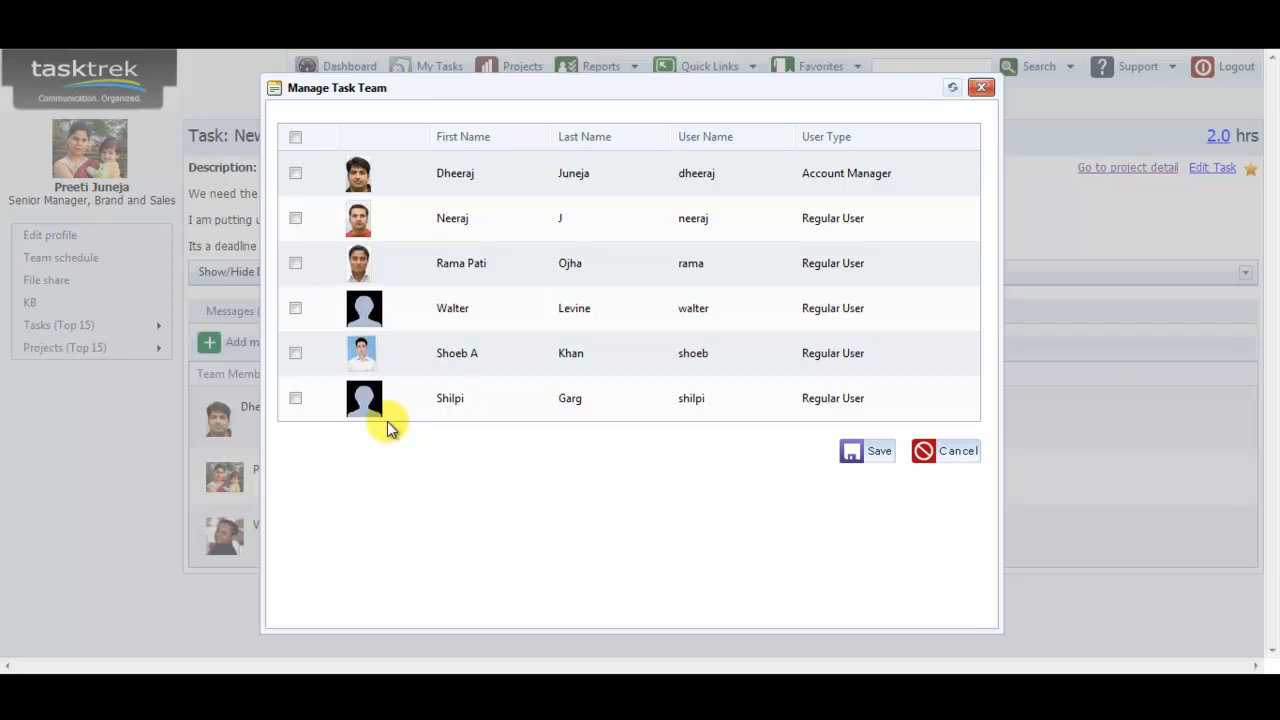
click(959, 453)
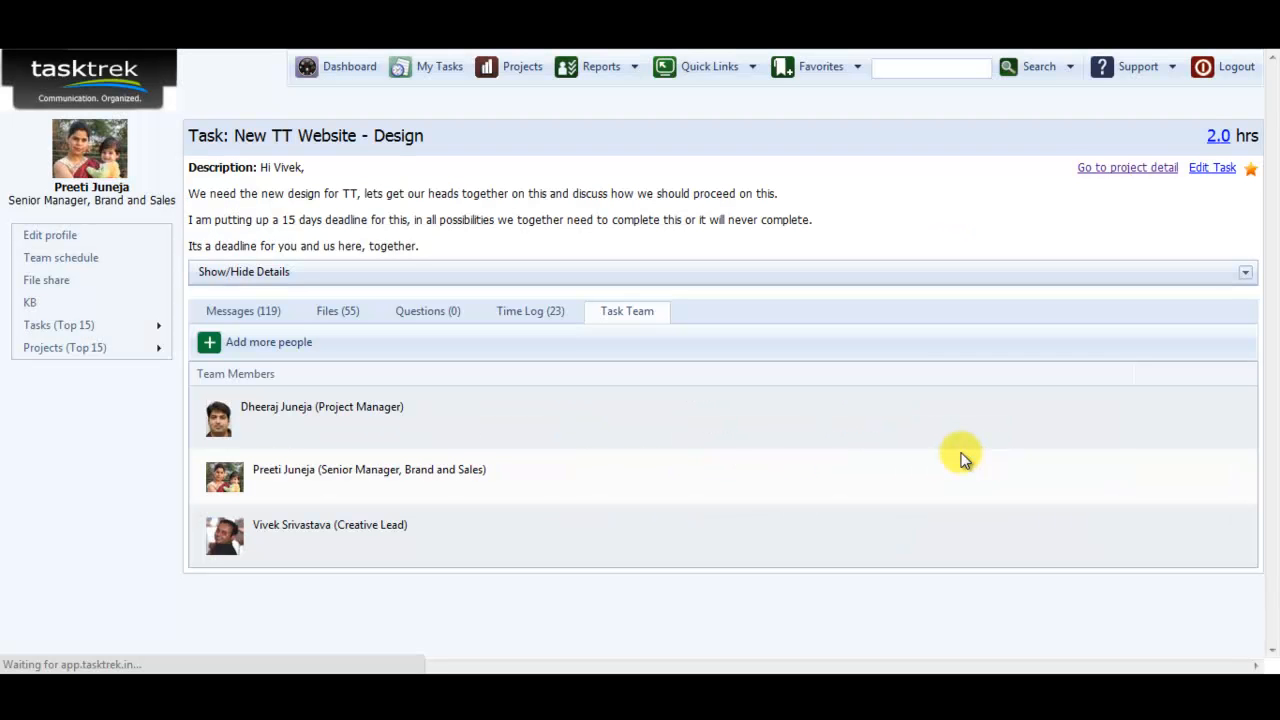
Step: Return to the dashboard and view the details of the progress update on "New TT Website - Design"
click(340, 76)
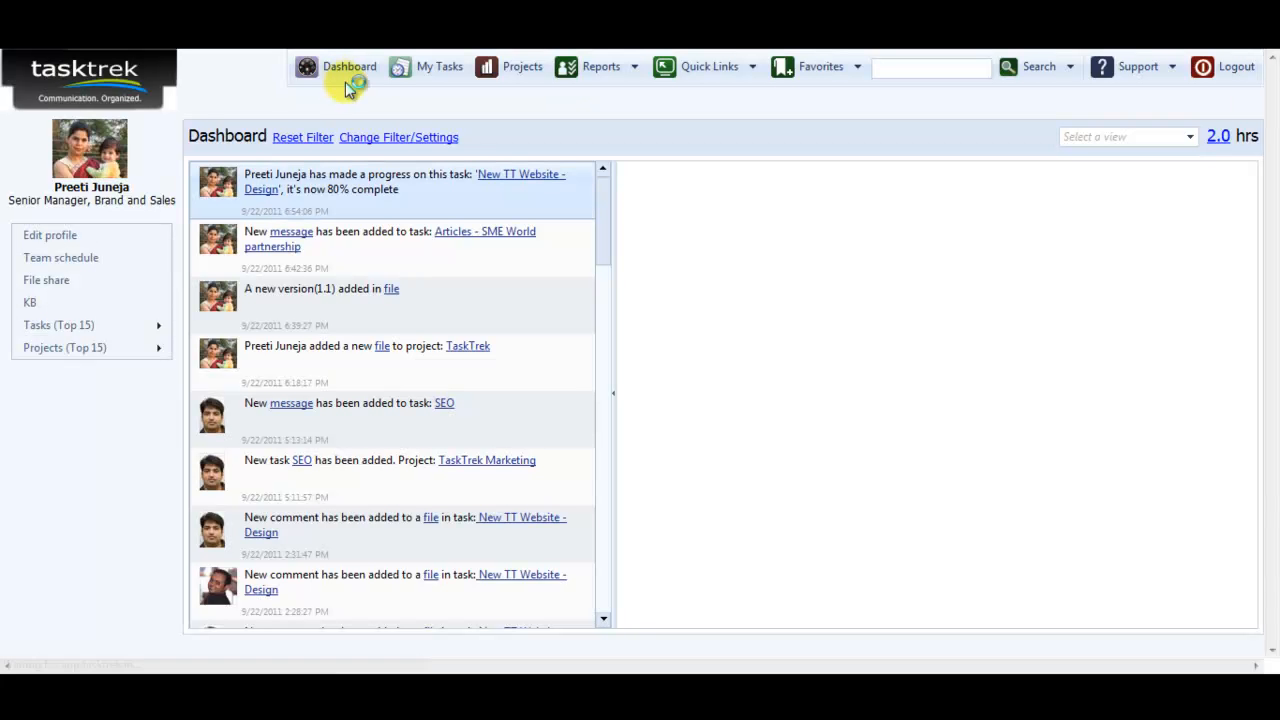
click(578, 204)
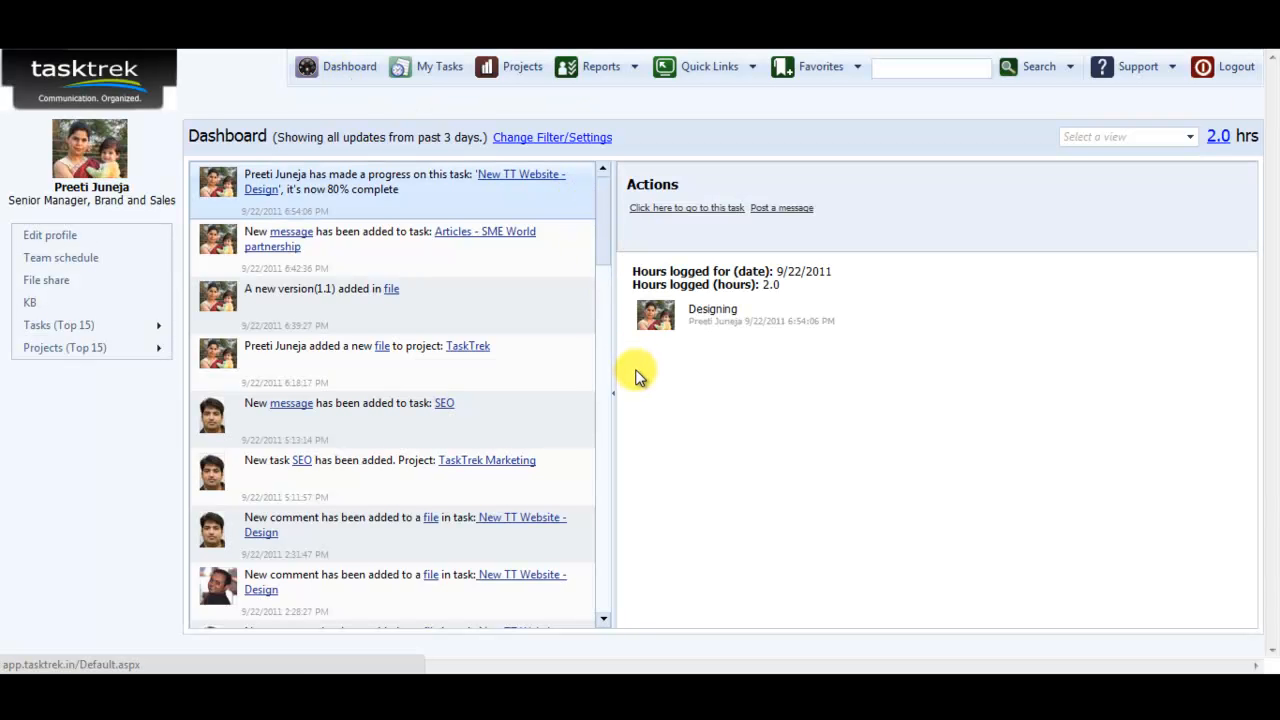